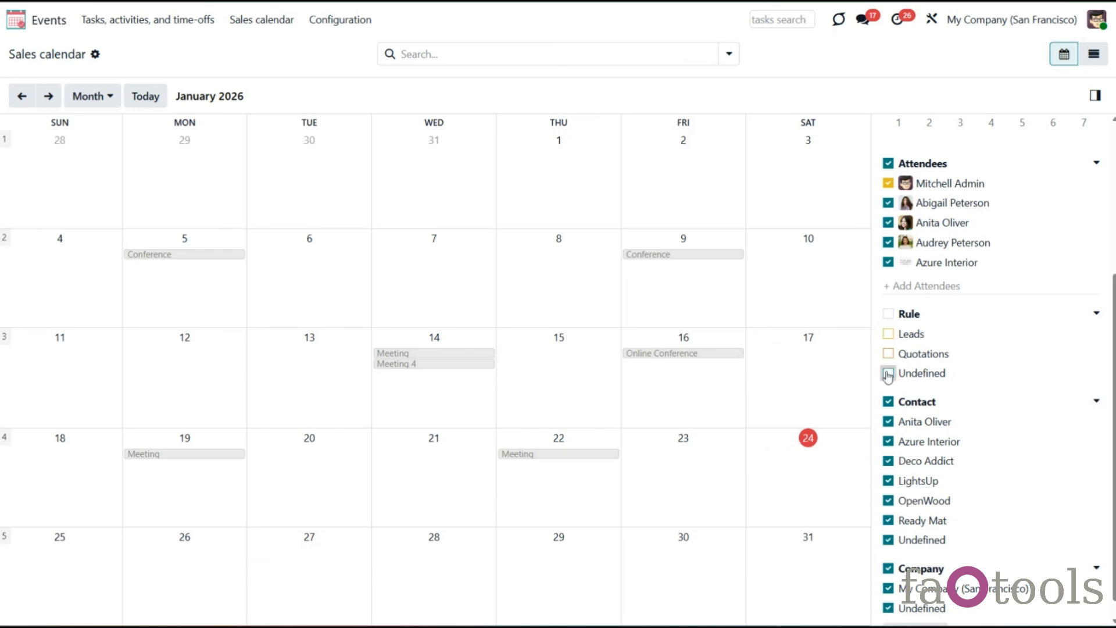
Display the events of all attendees in the Sales calendar
click(680, 425)
click(778, 520)
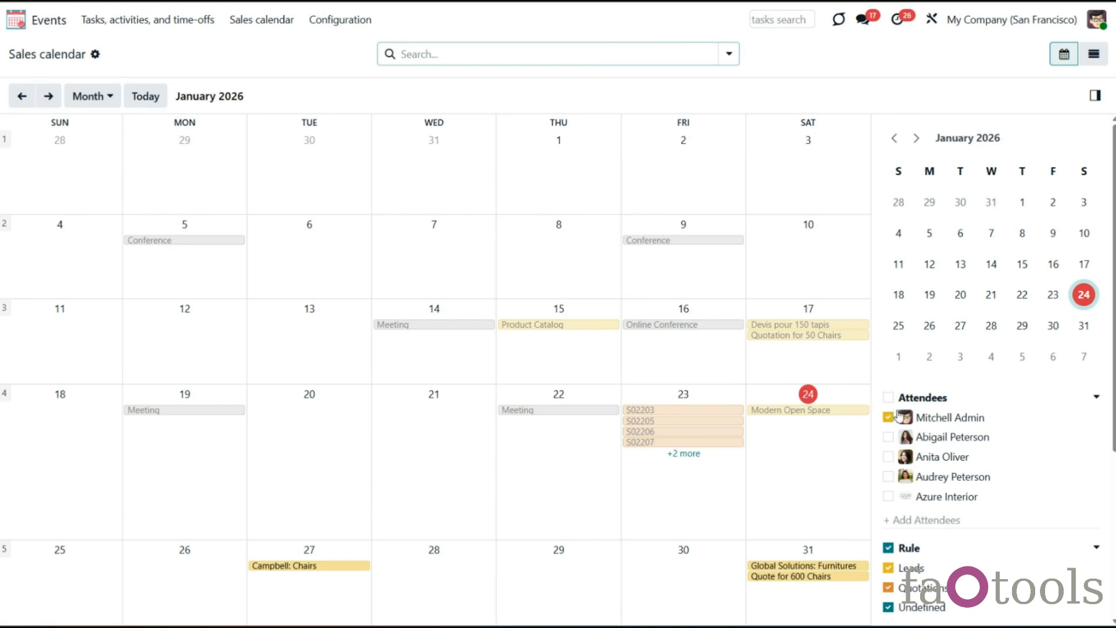
click(890, 399)
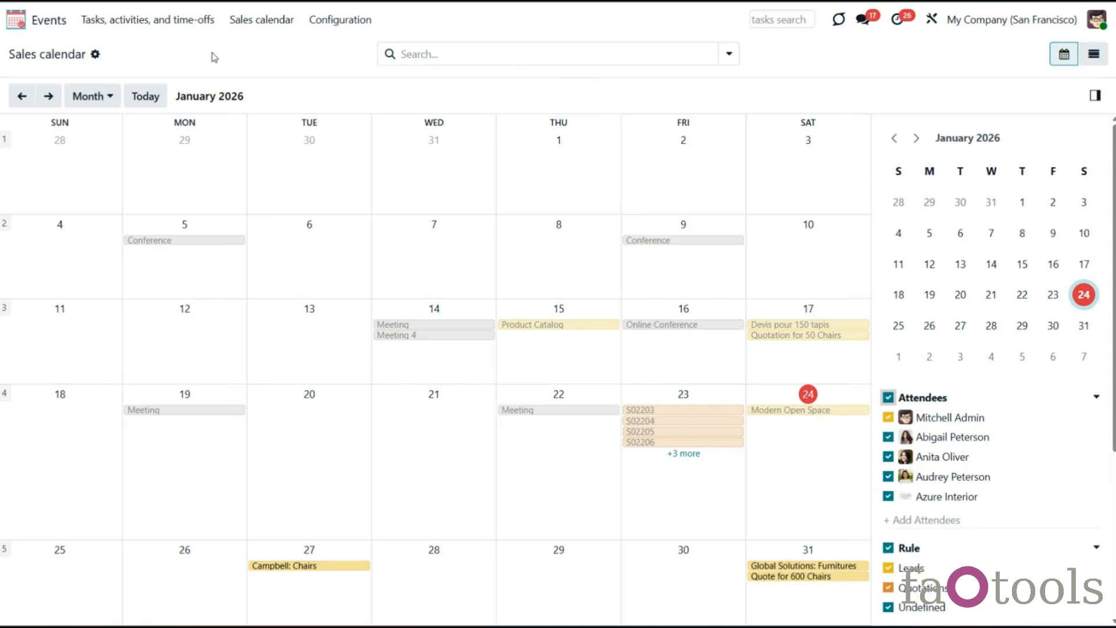
Open the list of joint calendars in the Events app's configuration
click(192, 23)
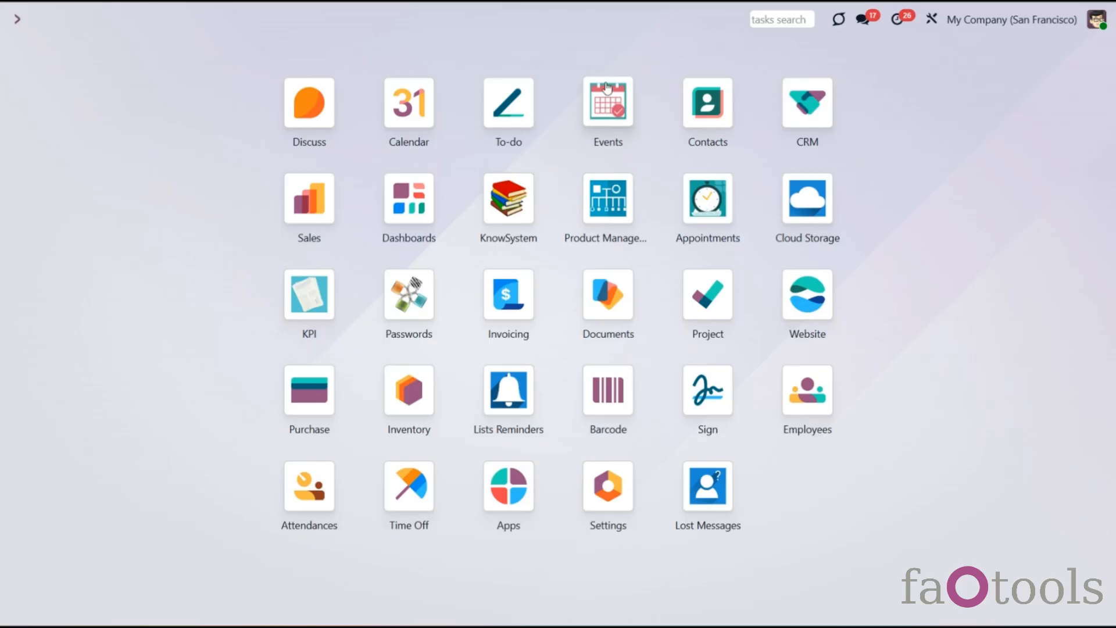
click(567, 96)
click(340, 23)
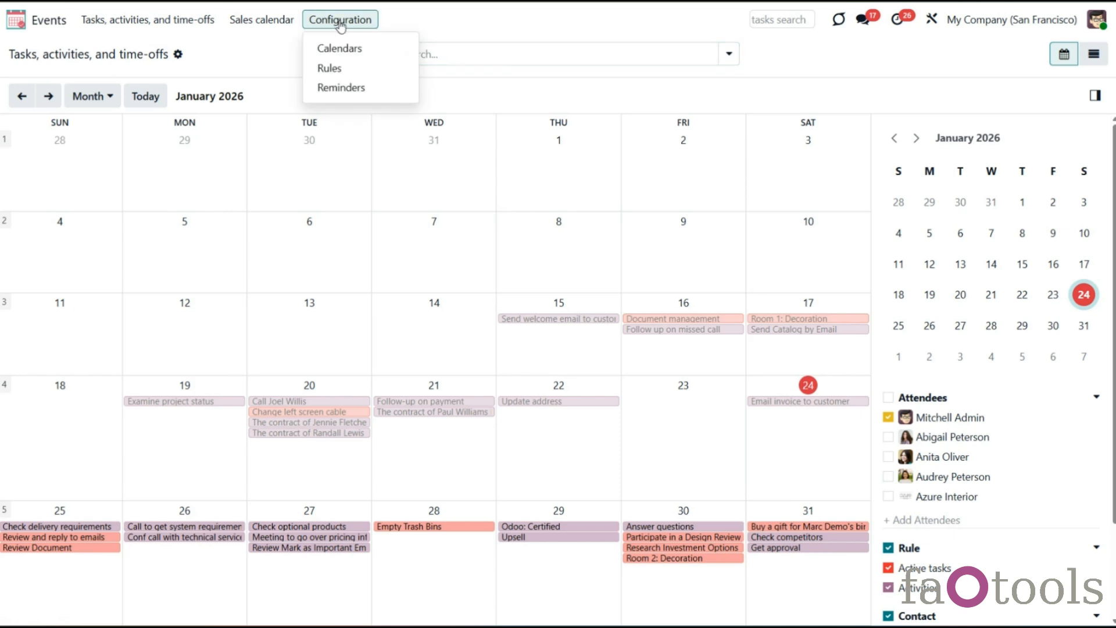
click(332, 47)
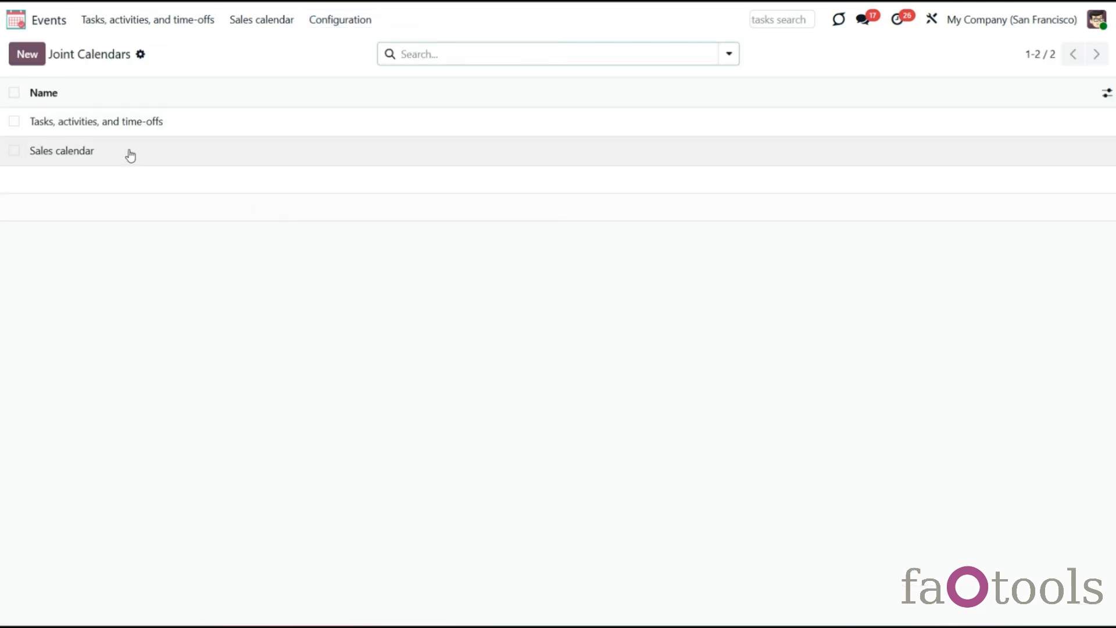
Create a joint calendar named "Various Calendars" for the company My Company (San Francisco)
click(27, 54)
text(Various Calendars)
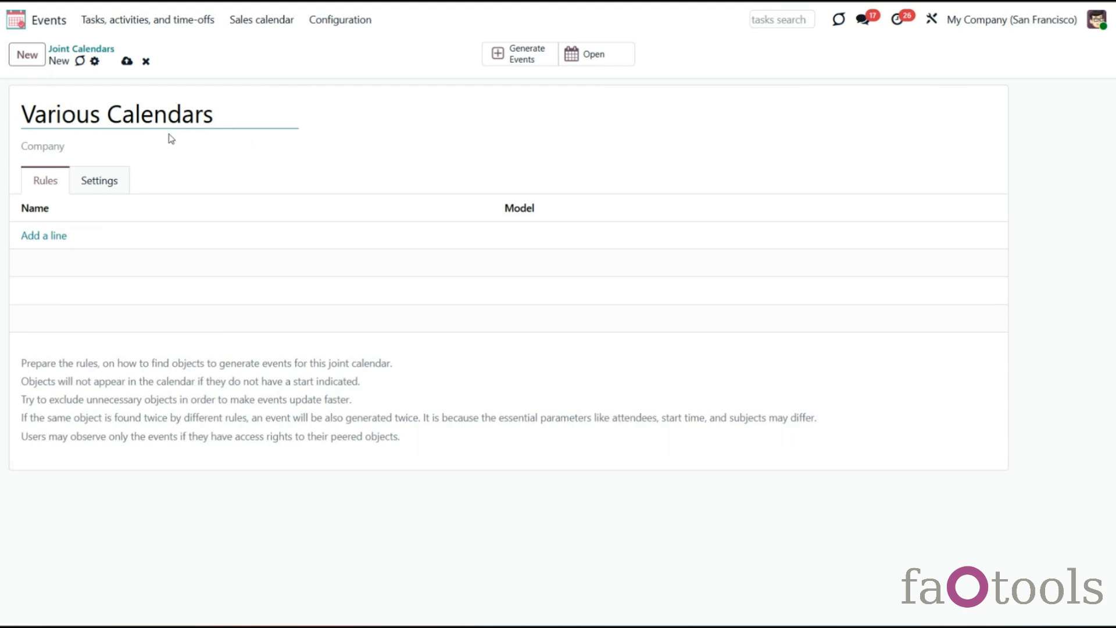
click(104, 143)
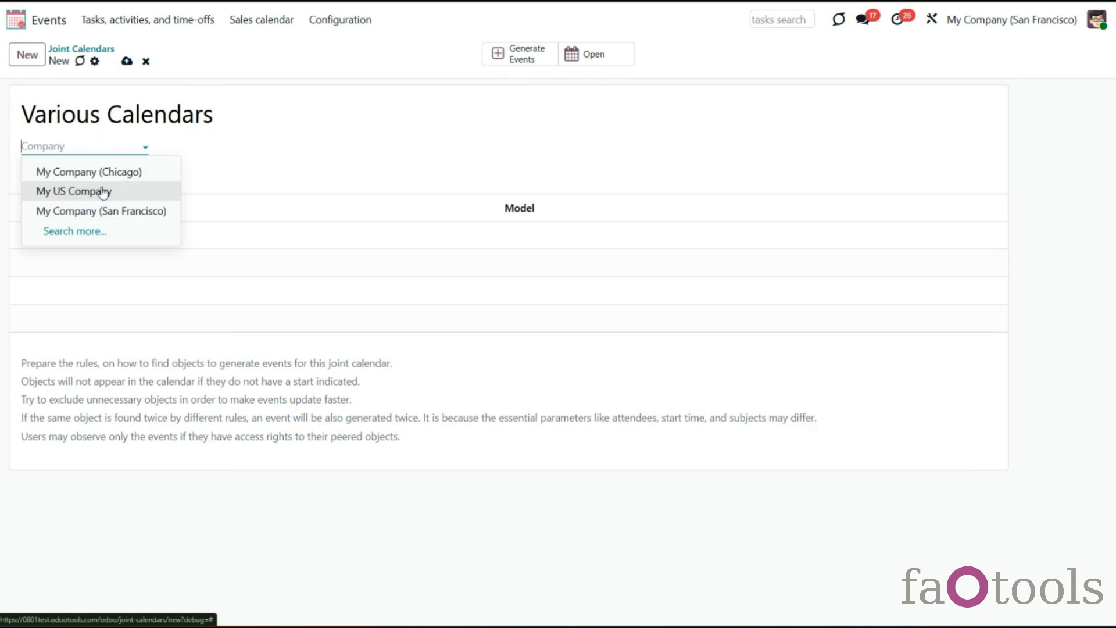
click(114, 211)
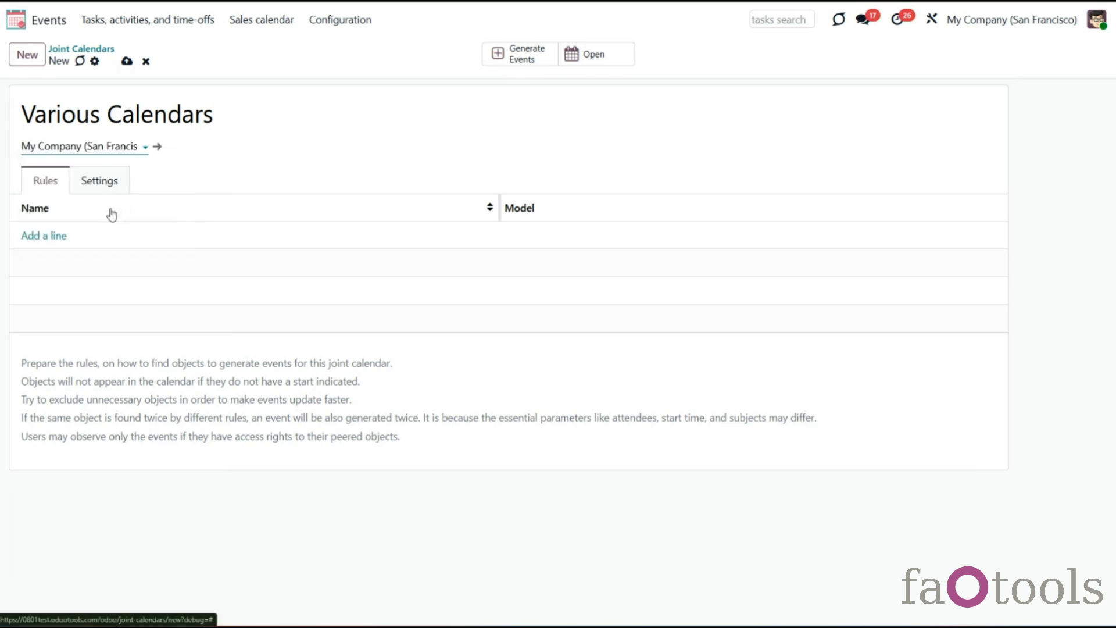
Add all available rules except Quotations and the two Purchase Order rules to the calendar, and remove Standard Meetings
click(42, 236)
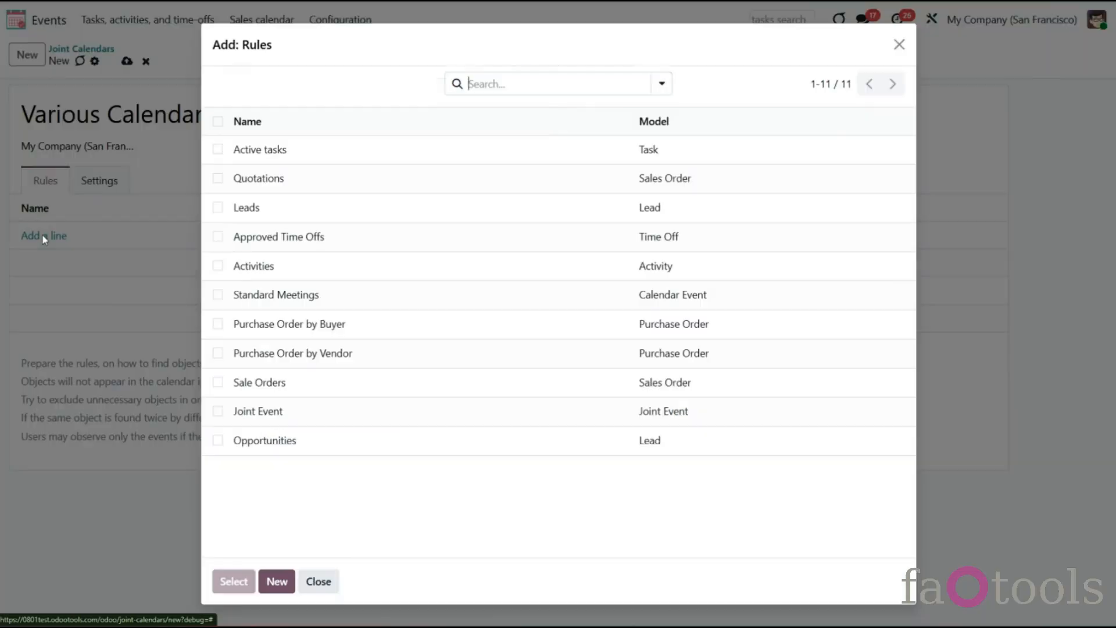
click(218, 121)
click(218, 353)
click(217, 324)
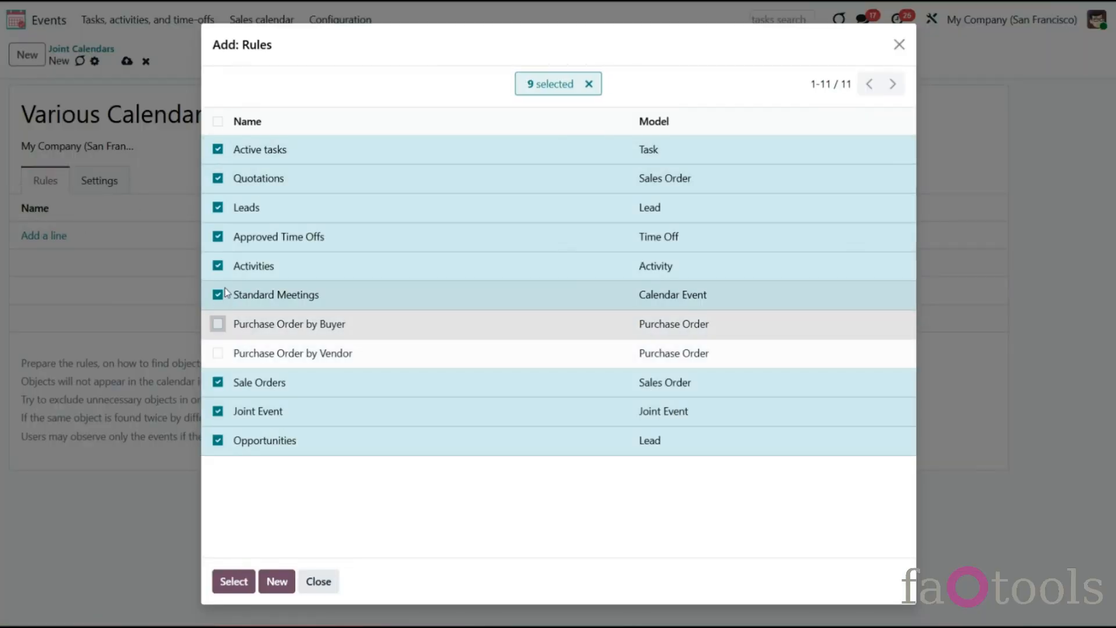
click(217, 178)
click(234, 581)
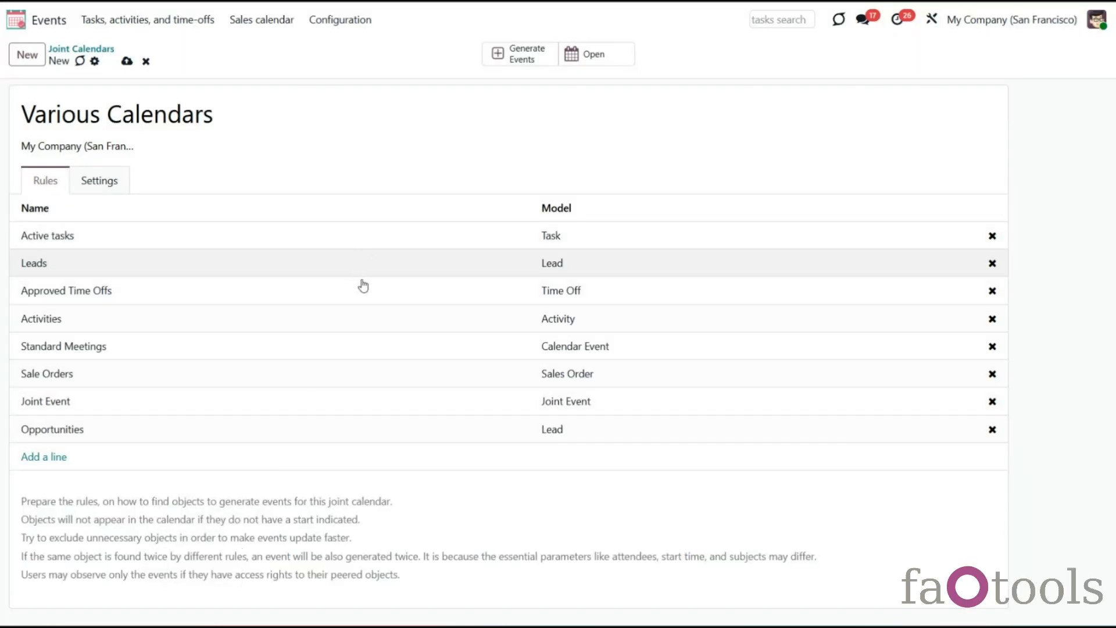
click(991, 347)
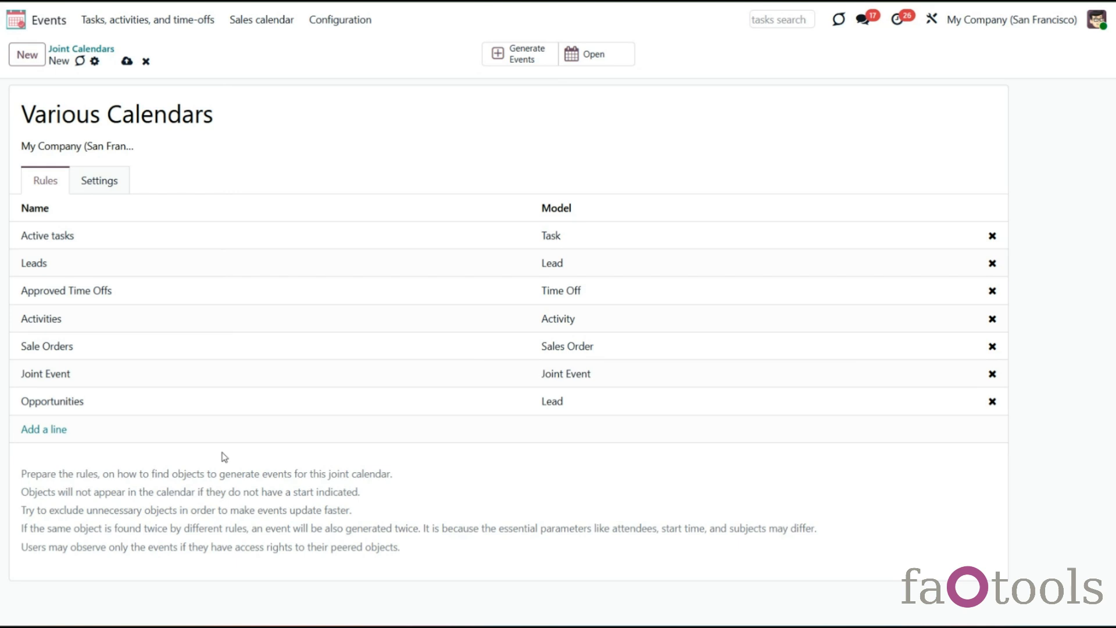
Set the menu sequence of the Various Calendars joint calendar to -10
click(100, 186)
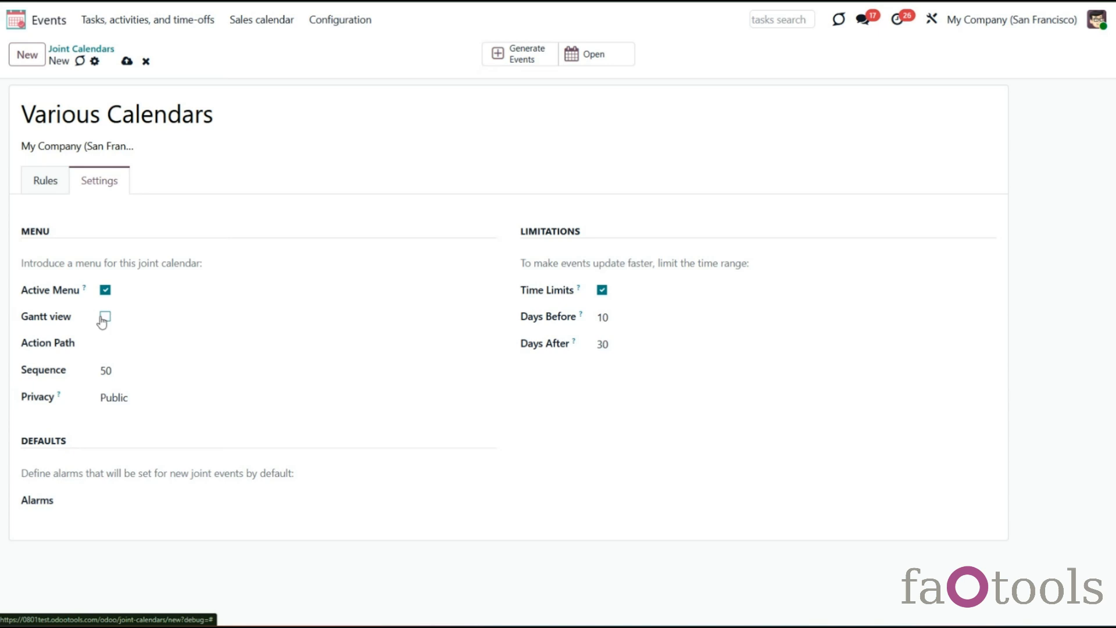
click(122, 372)
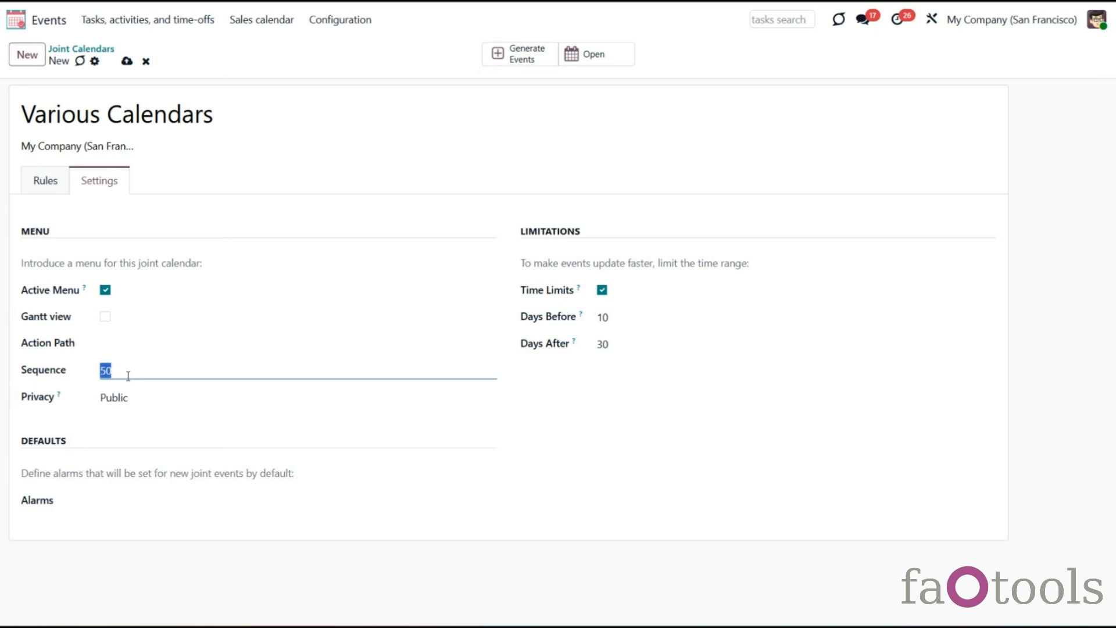
text(10)
key(BackSpace)
key(BackSpace)
text(20)
drag(99, 369, 106, 373)
text(5-1)
click(89, 384)
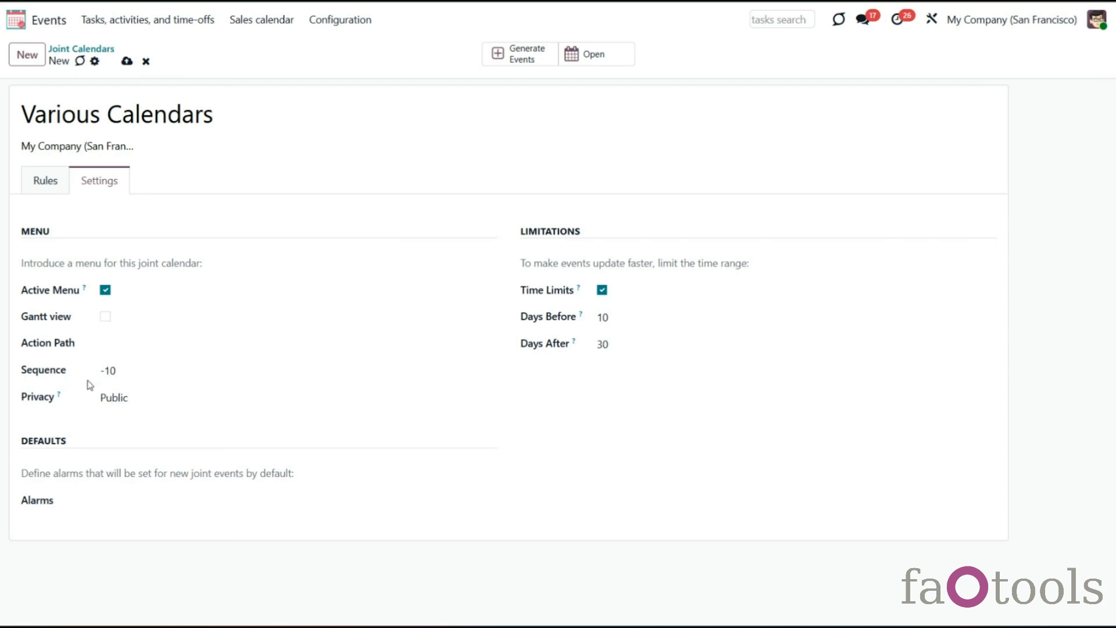
Set the calendar's privacy to Private and allow the Access Rights group
click(203, 402)
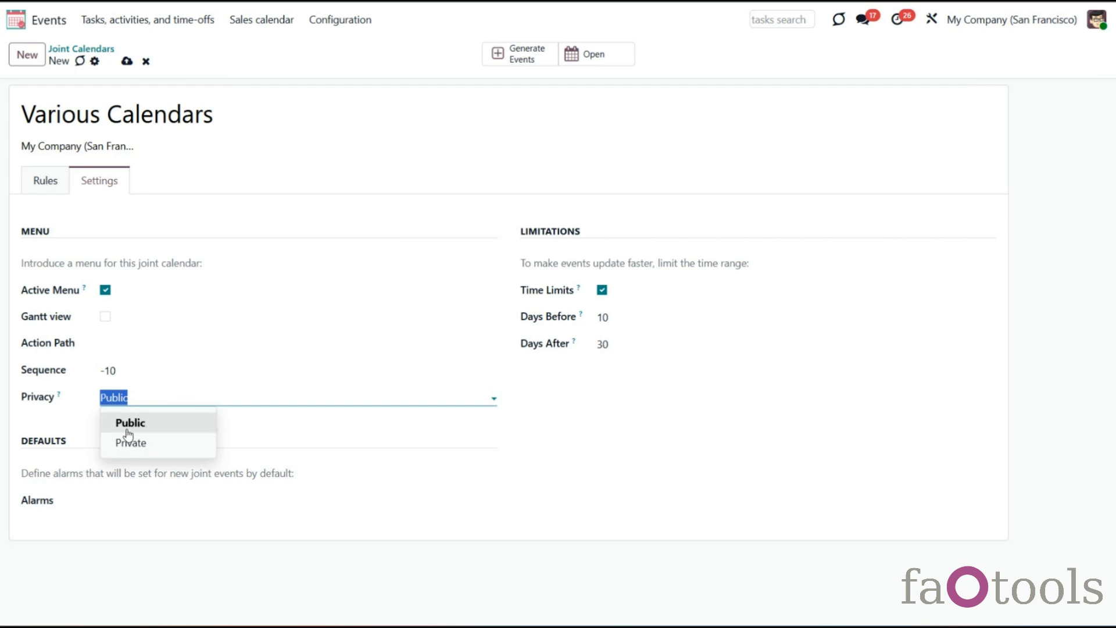
click(168, 441)
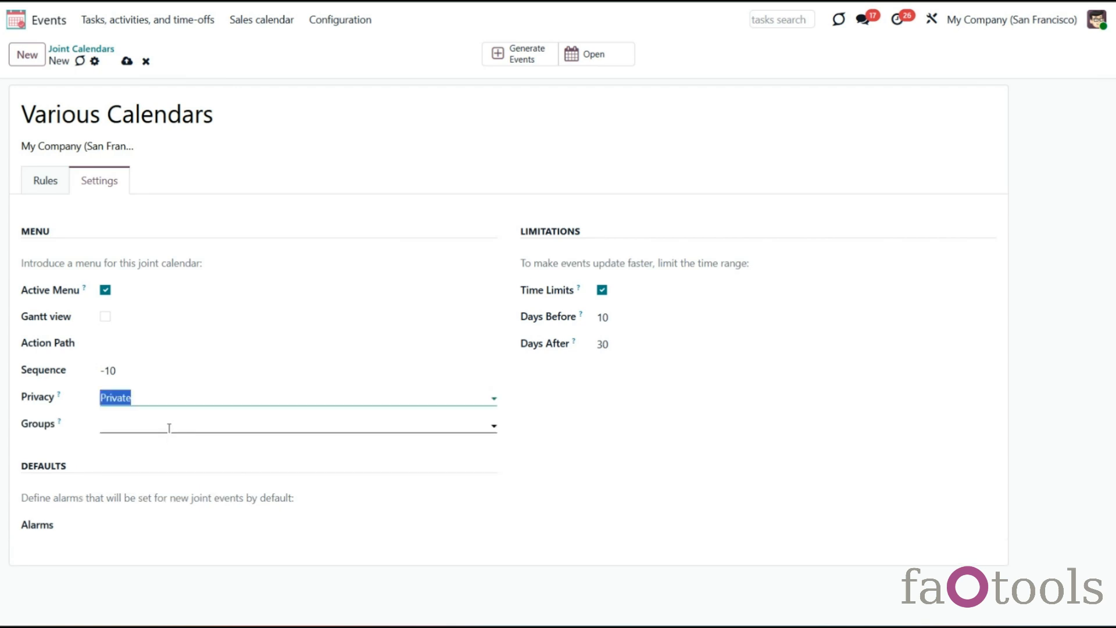
click(169, 424)
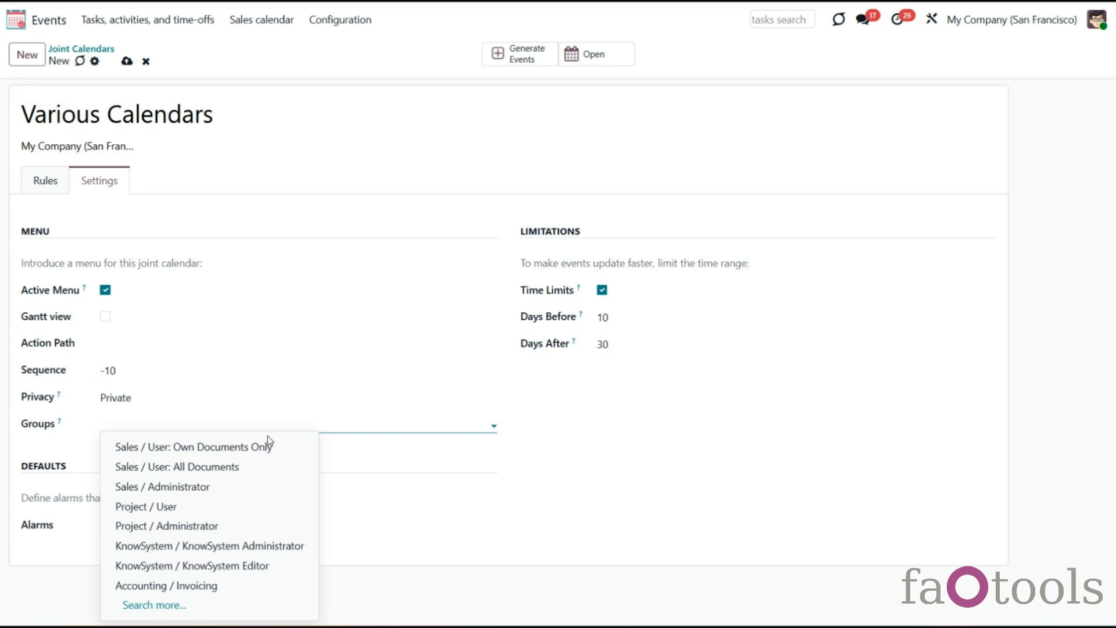
text(access)
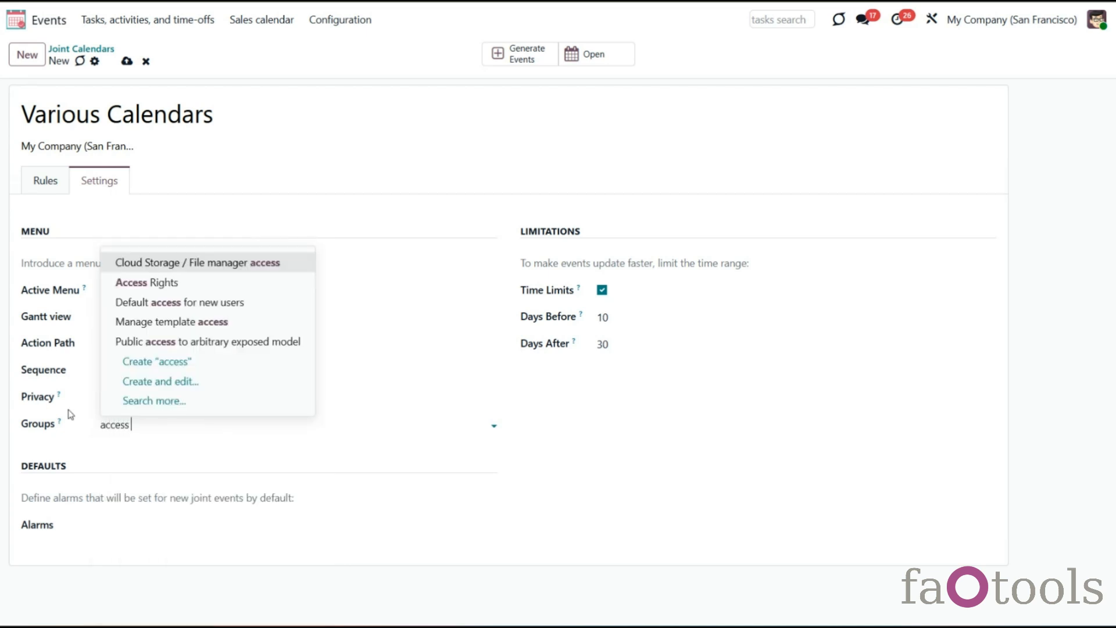
click(185, 284)
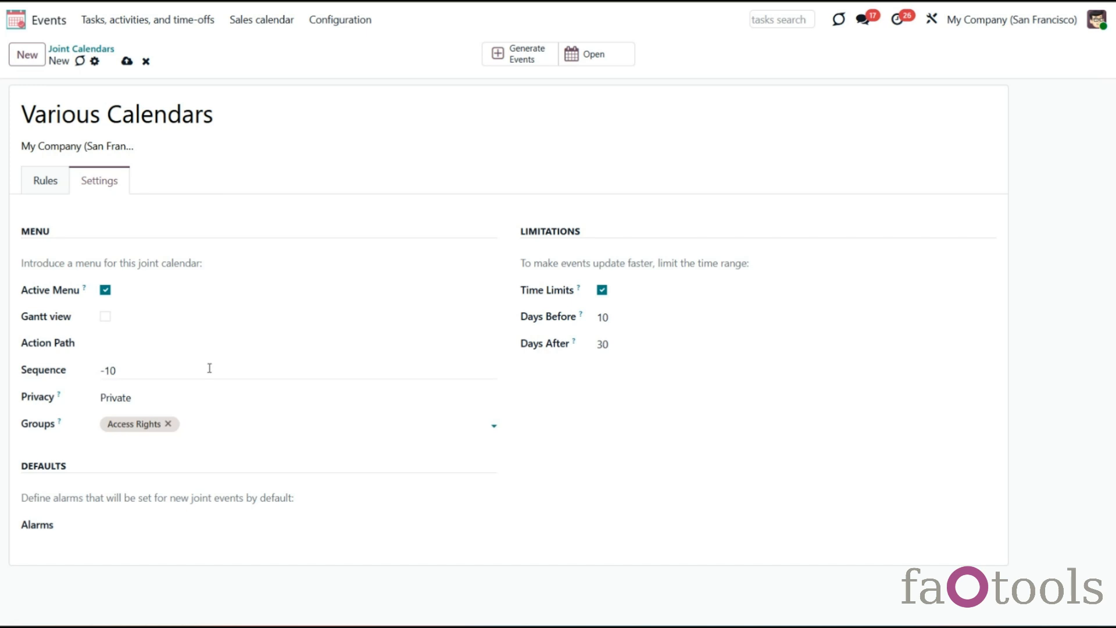
Add the Administrator groups of Inventory, Project, Purchase and Sales to the calendar's allowed groups
text(inven)
click(234, 307)
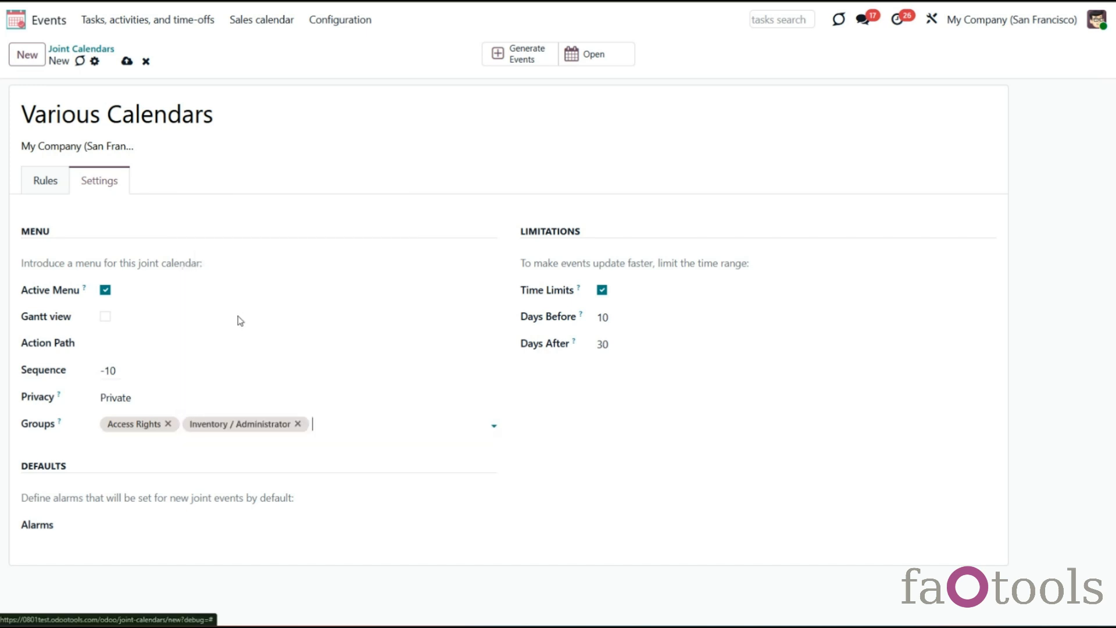
click(343, 421)
click(354, 327)
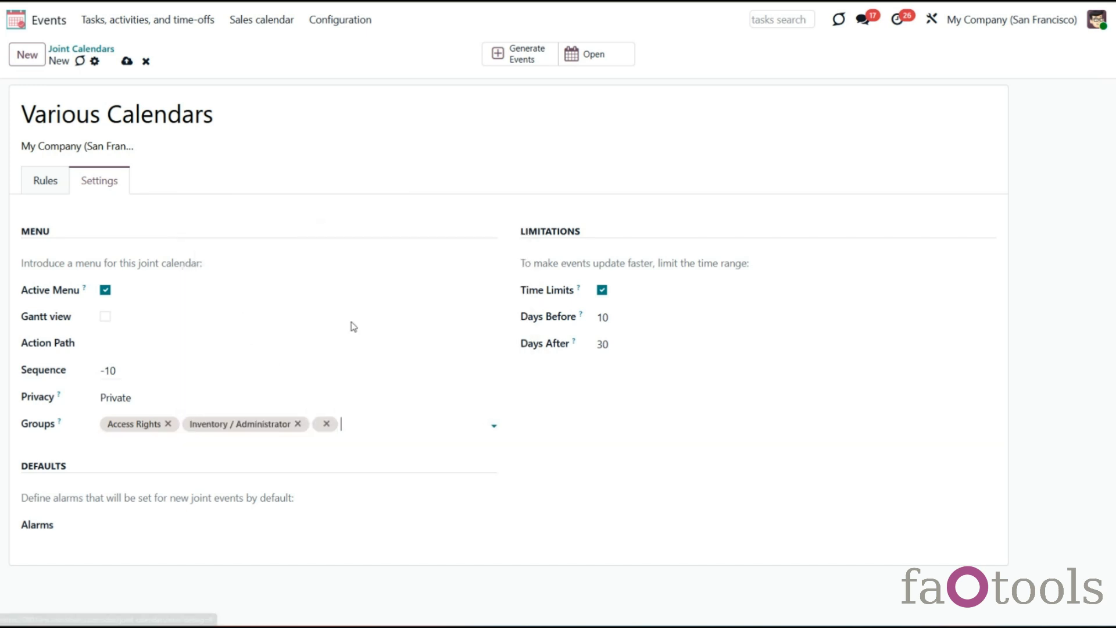
text(pu)
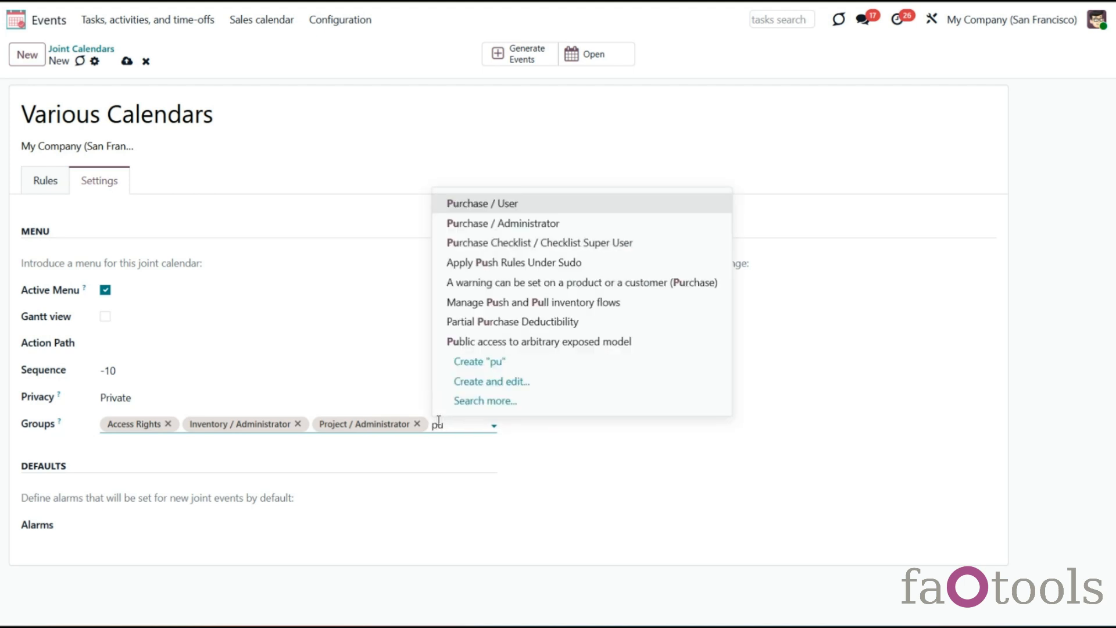
click(492, 224)
text(sa)
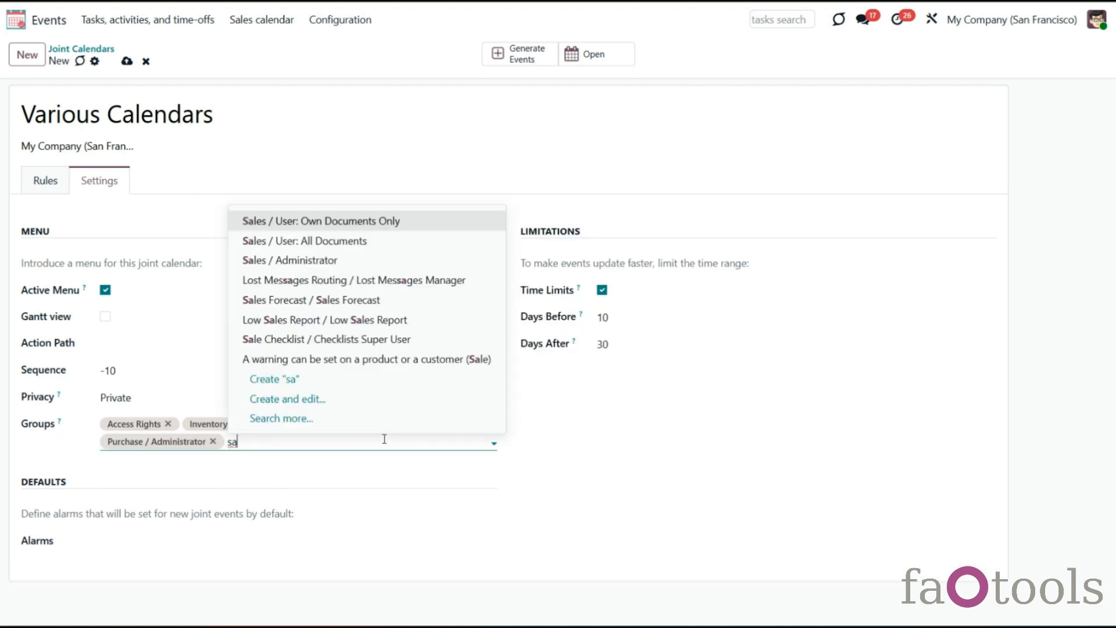
key(Down)
key(Down)
key(Return)
click(353, 472)
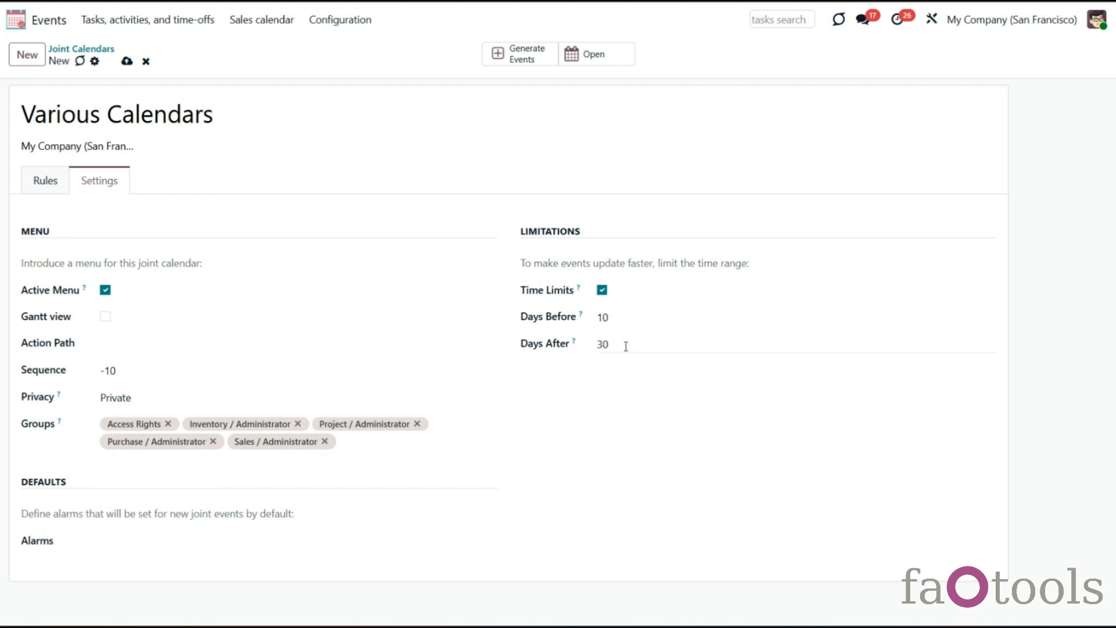
click(618, 321)
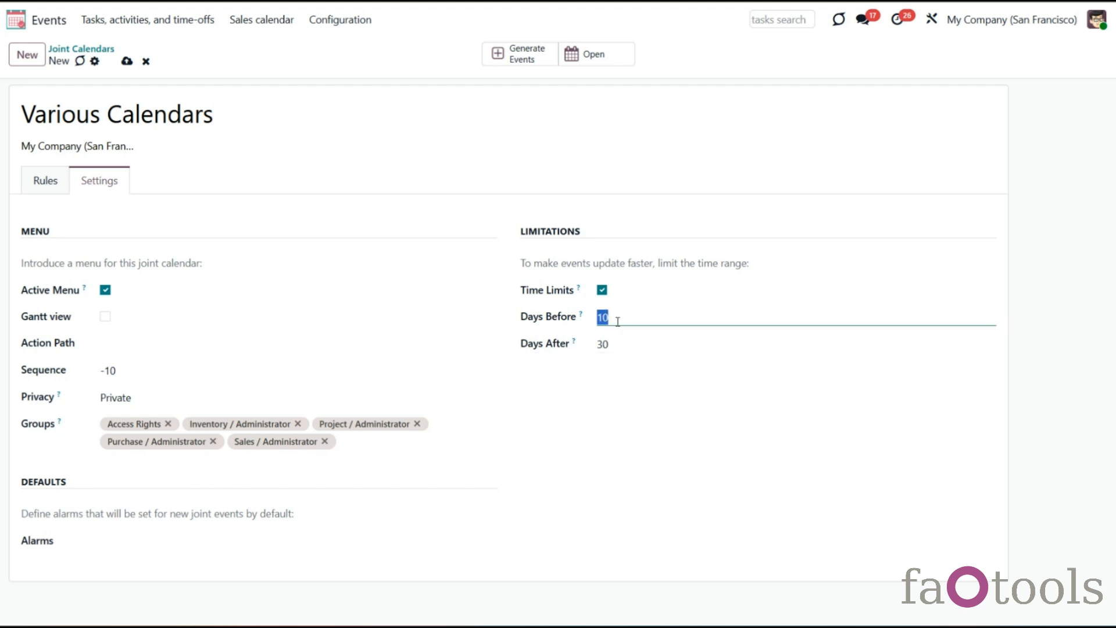
click(618, 346)
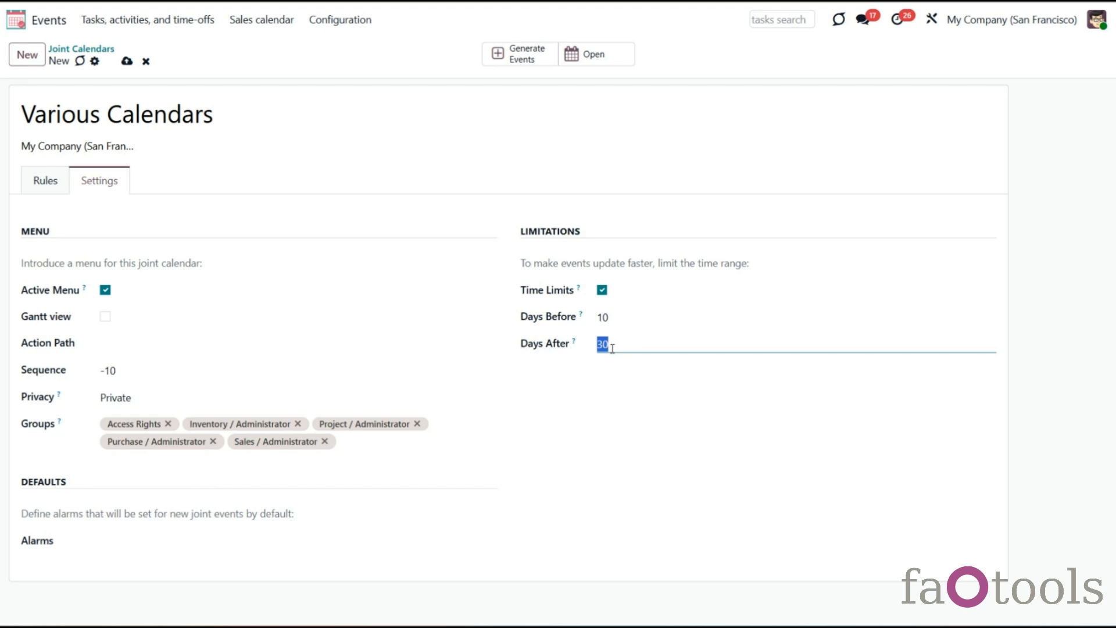
click(602, 292)
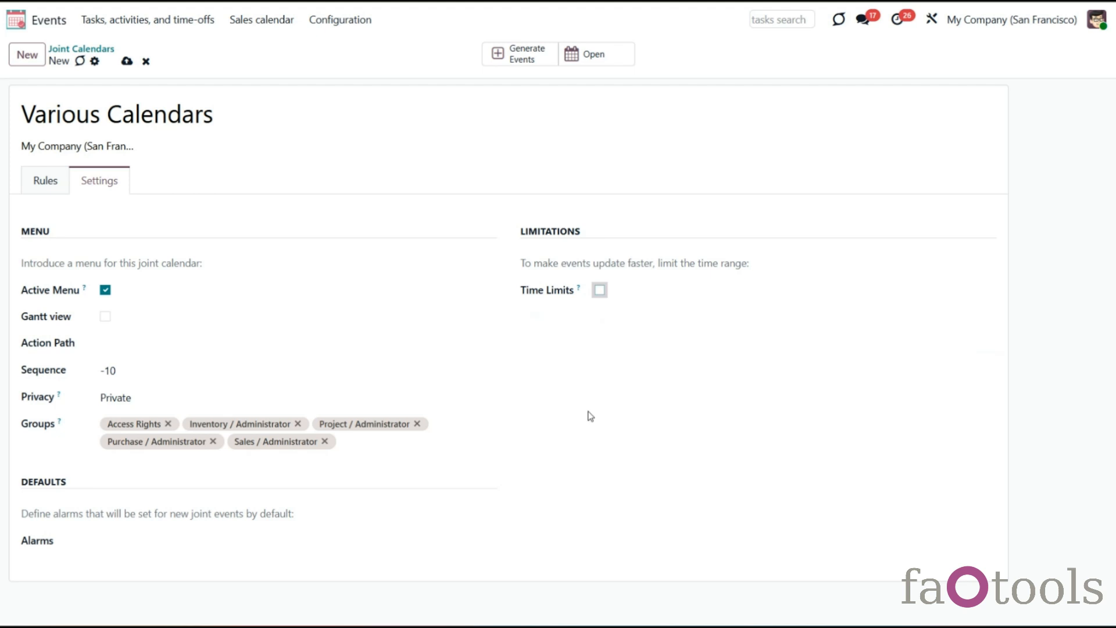
click(600, 291)
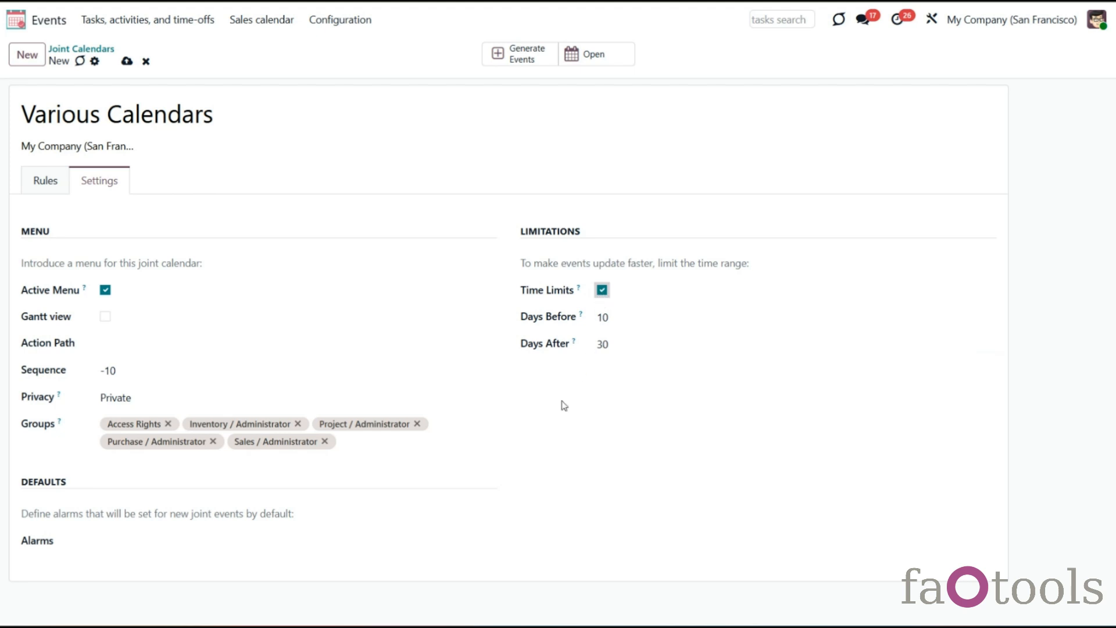
Add "Notification - 1 Hours" and "Email - 3 Hours" as default alarms for new joint events
click(157, 546)
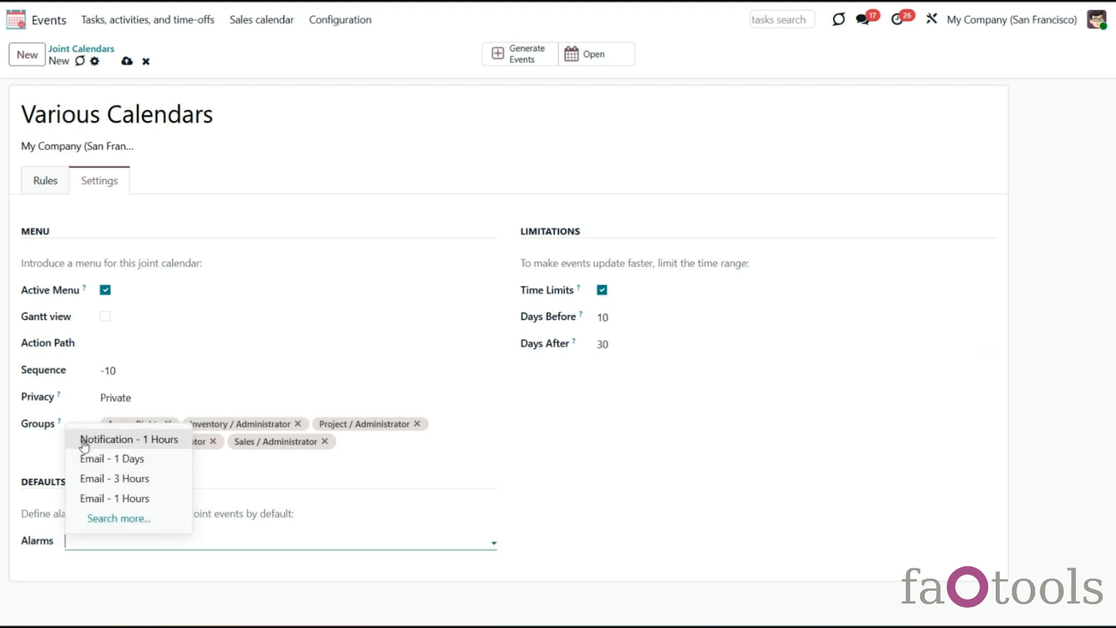
click(151, 564)
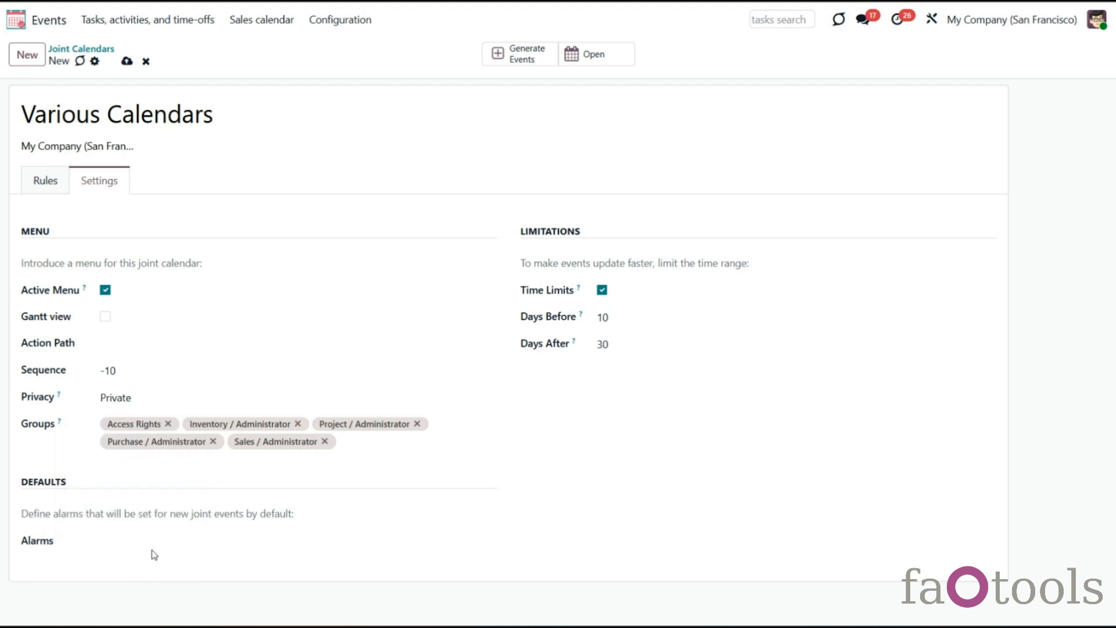
click(139, 541)
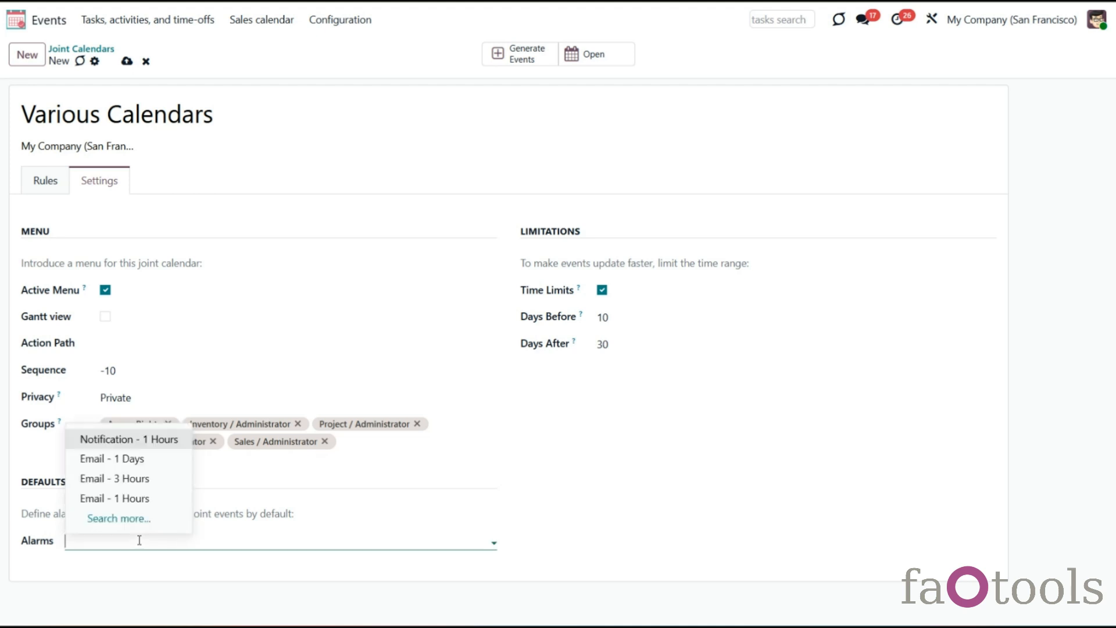
click(145, 443)
click(203, 543)
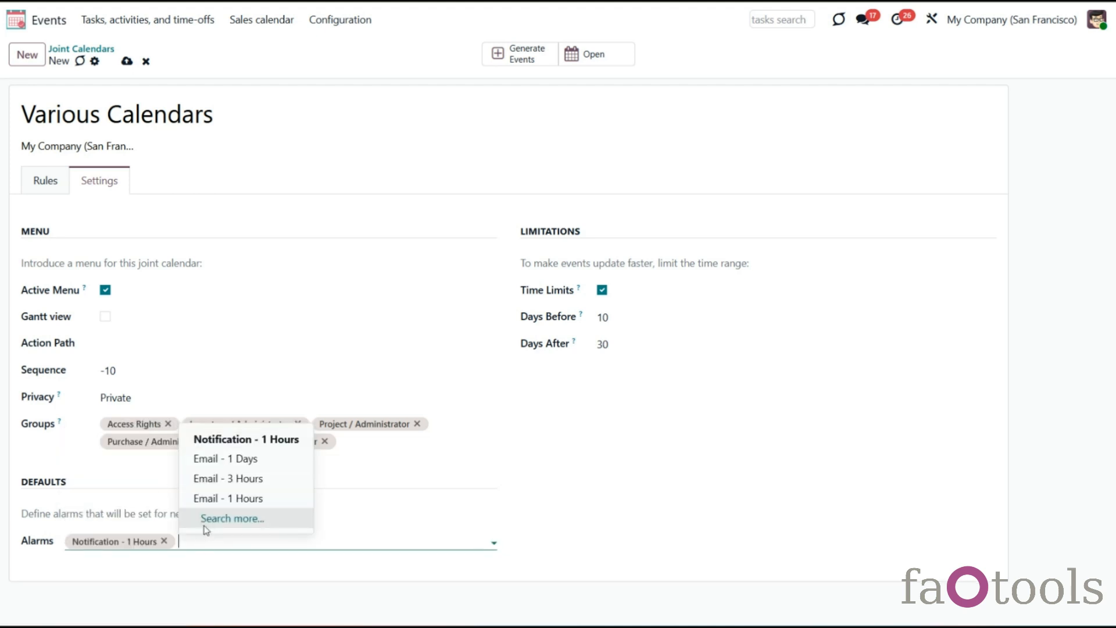
click(225, 483)
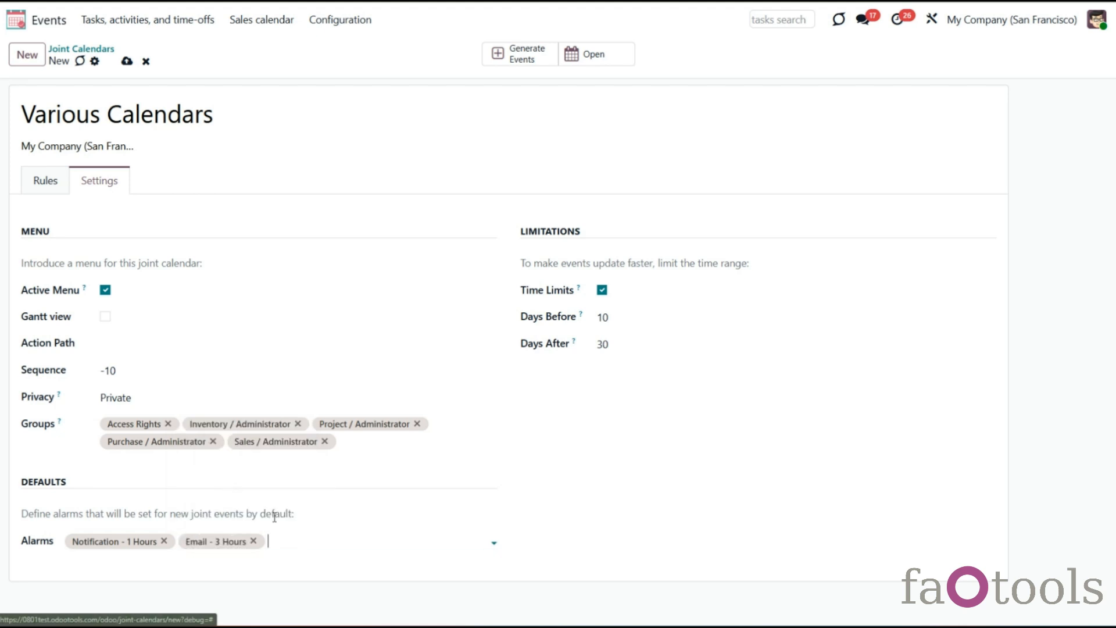
click(313, 538)
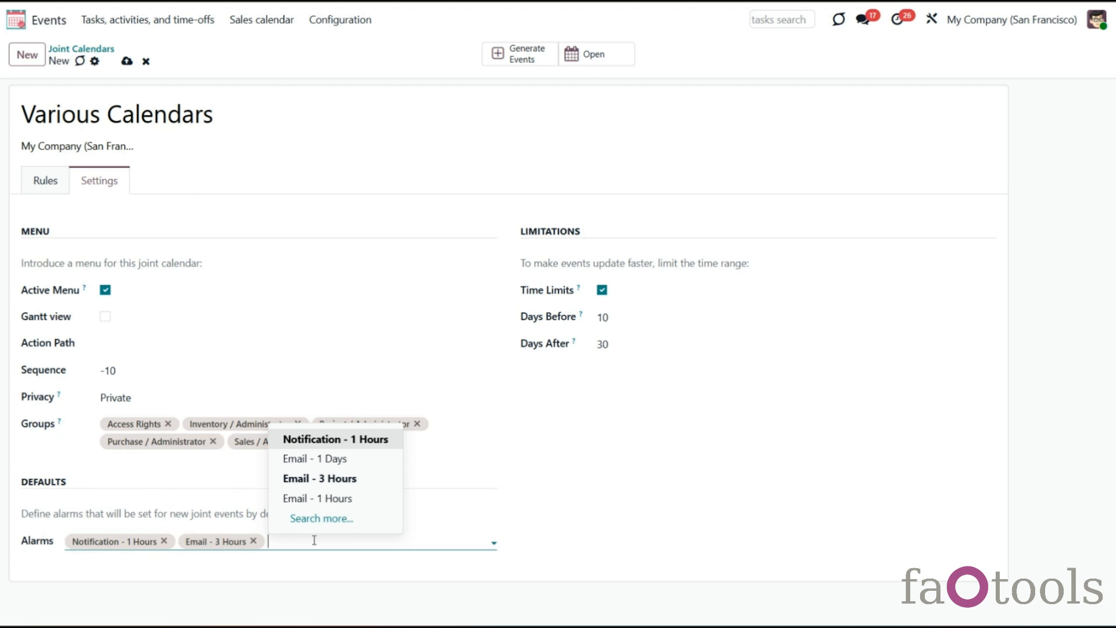
Create an Email alarm that reminds 30 minutes before and add it to the calendar's default alarms
text(em)
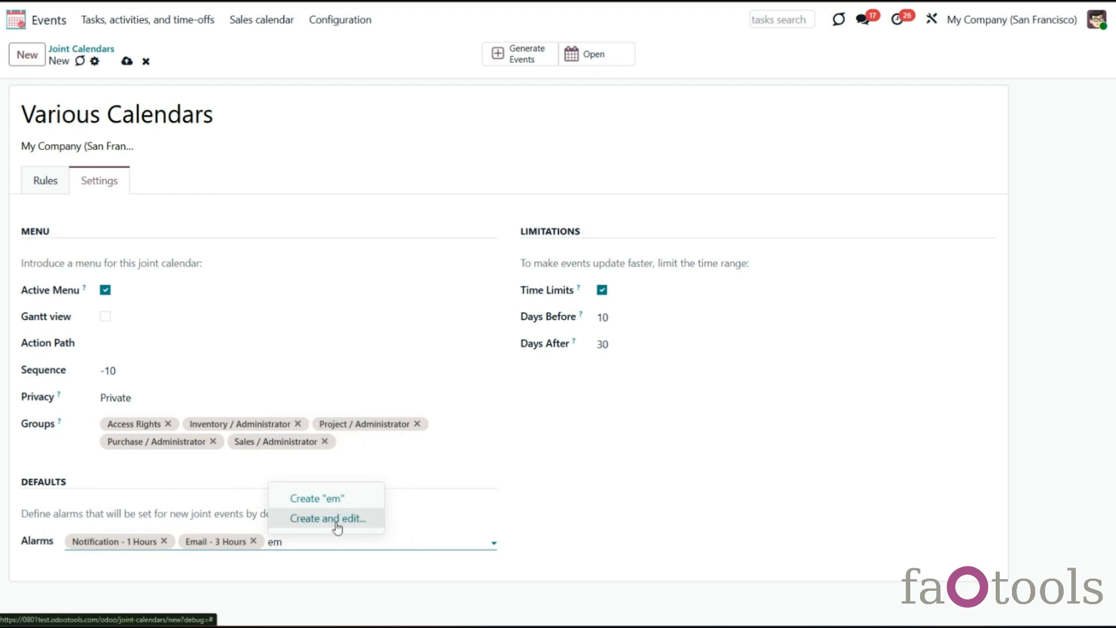
click(335, 521)
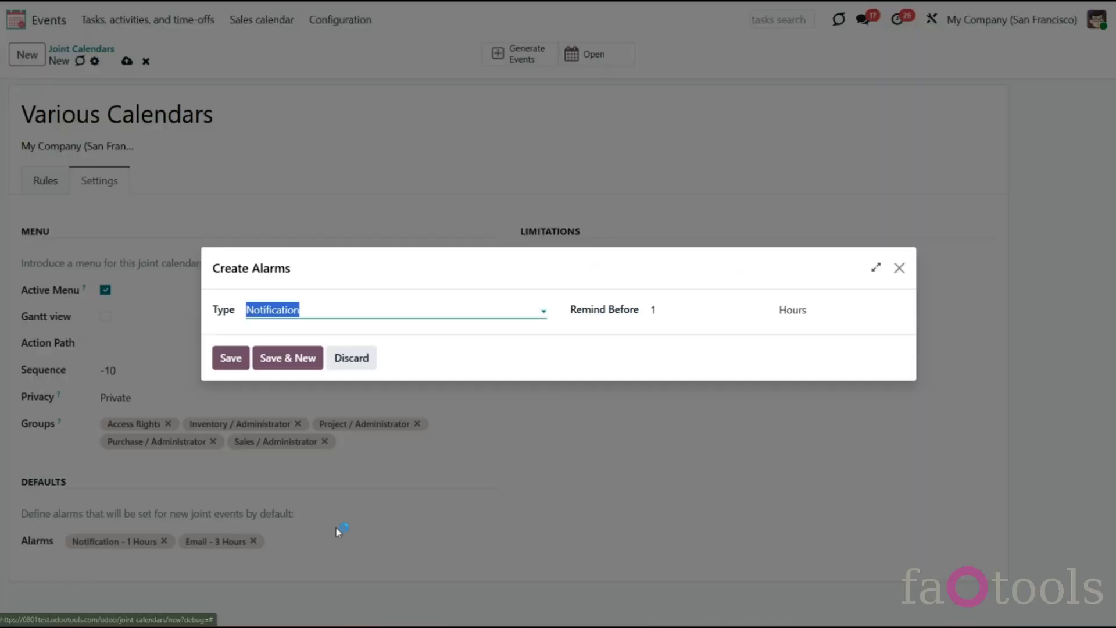
click(404, 308)
click(337, 356)
click(753, 310)
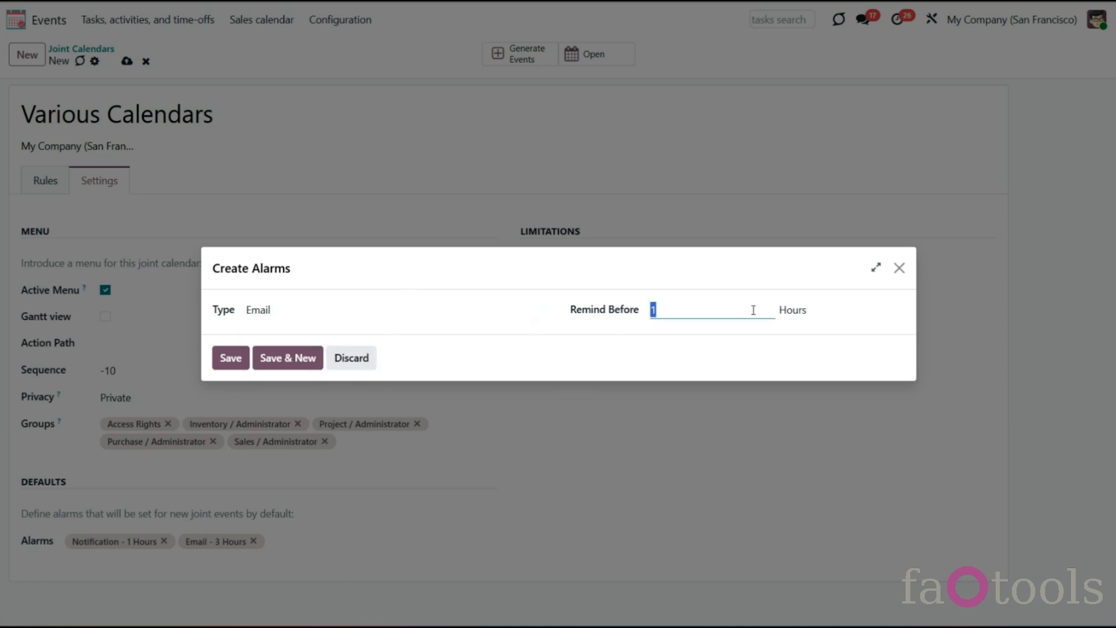
text(30)
click(860, 311)
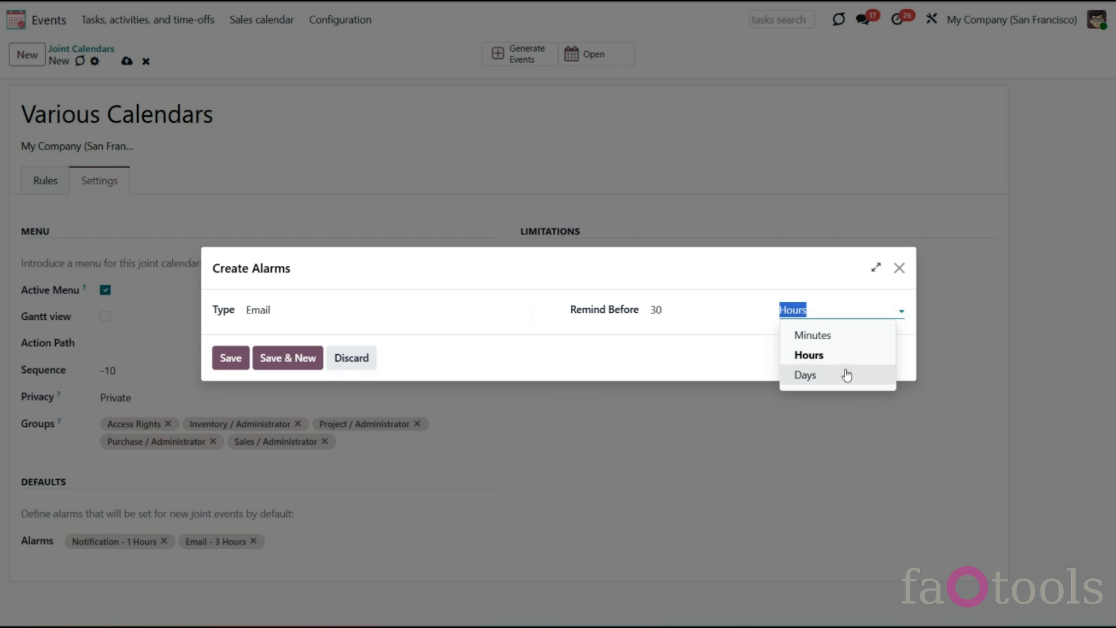
click(842, 346)
click(231, 358)
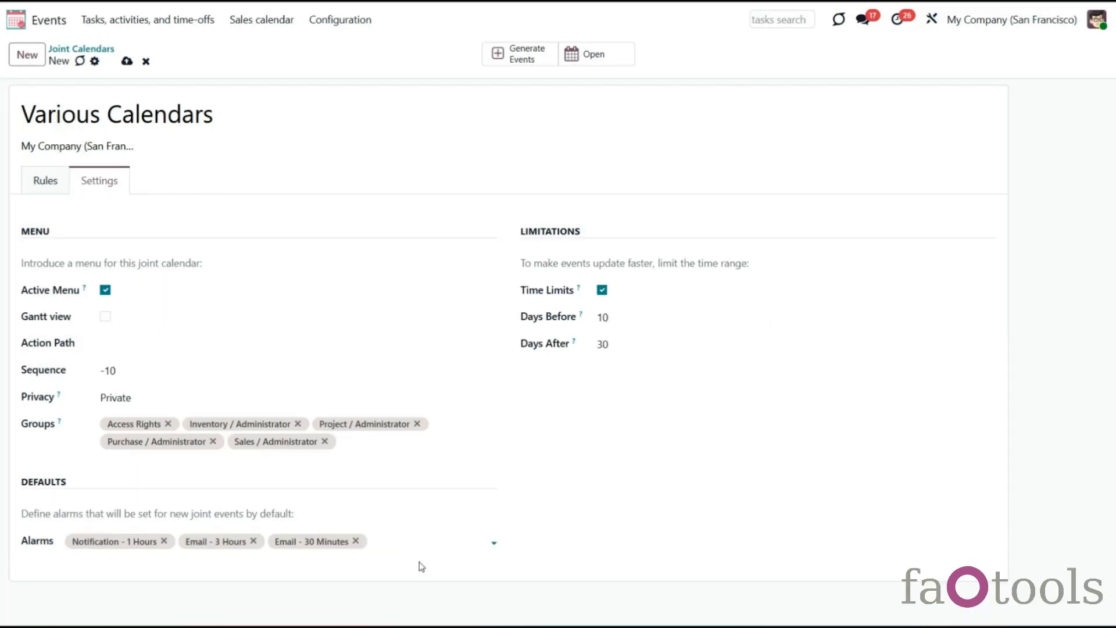
Save the Various Calendars joint calendar and refresh the events in its calendar view
click(127, 61)
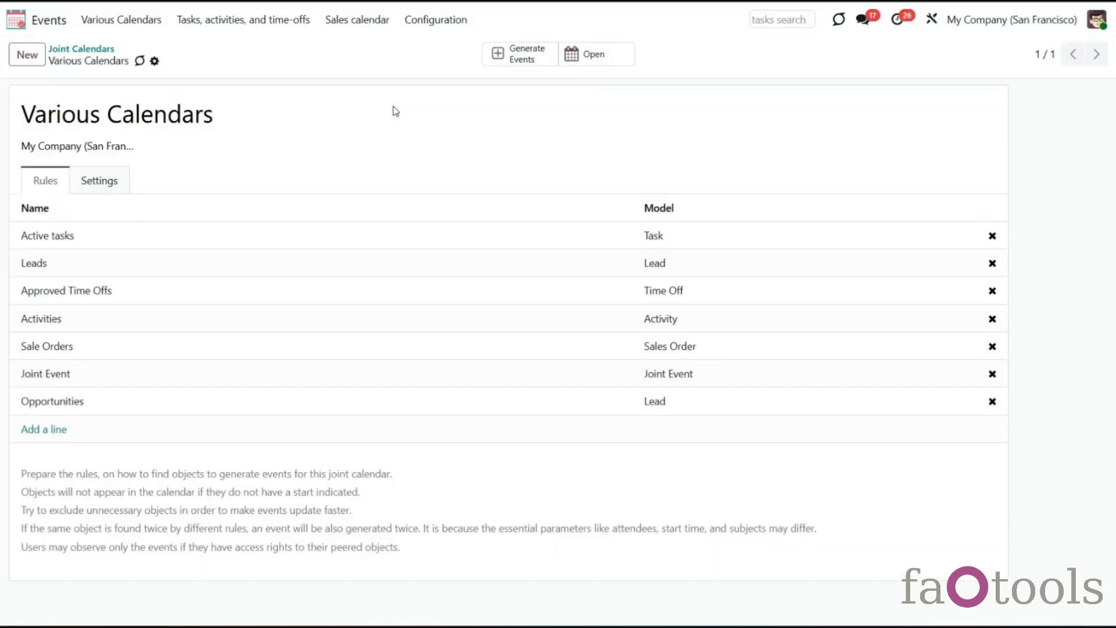
click(130, 19)
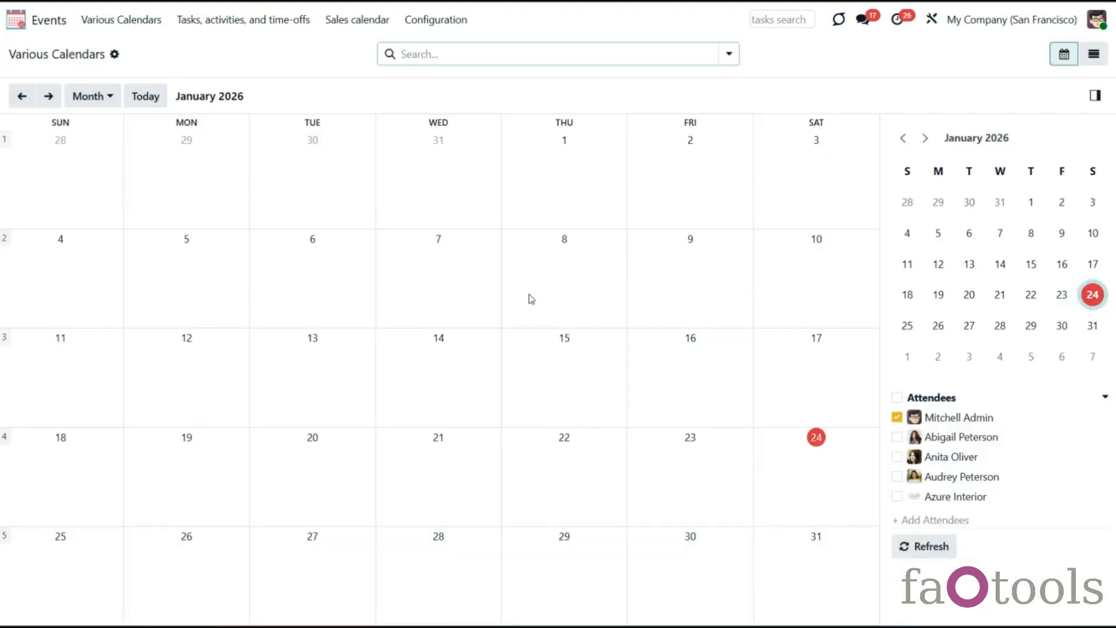
click(895, 545)
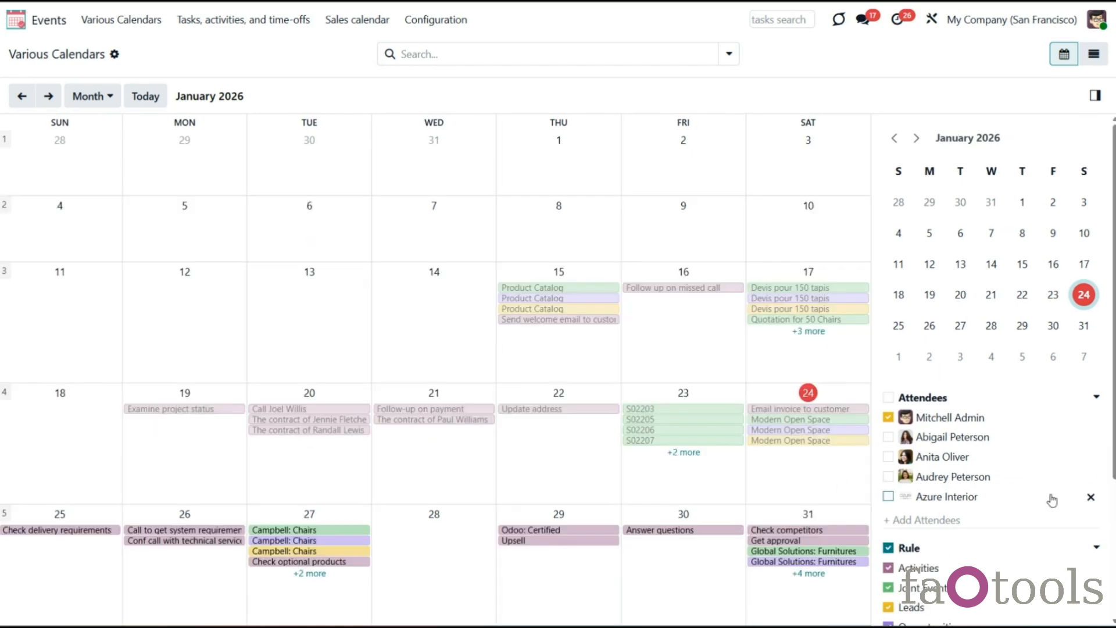
Examine the available calendar filters and the details of the "Odoo: Certified", "Follow-up on payment" and "Campbell: Chairs" events
scroll(1051, 498, down, 3)
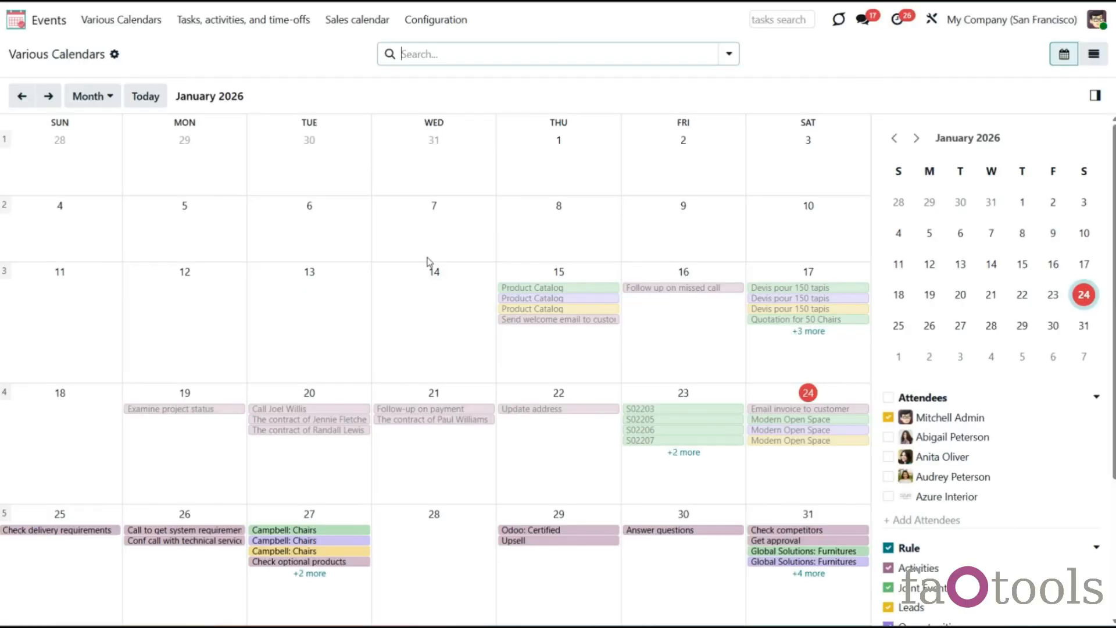
scroll(1033, 525, down, 1)
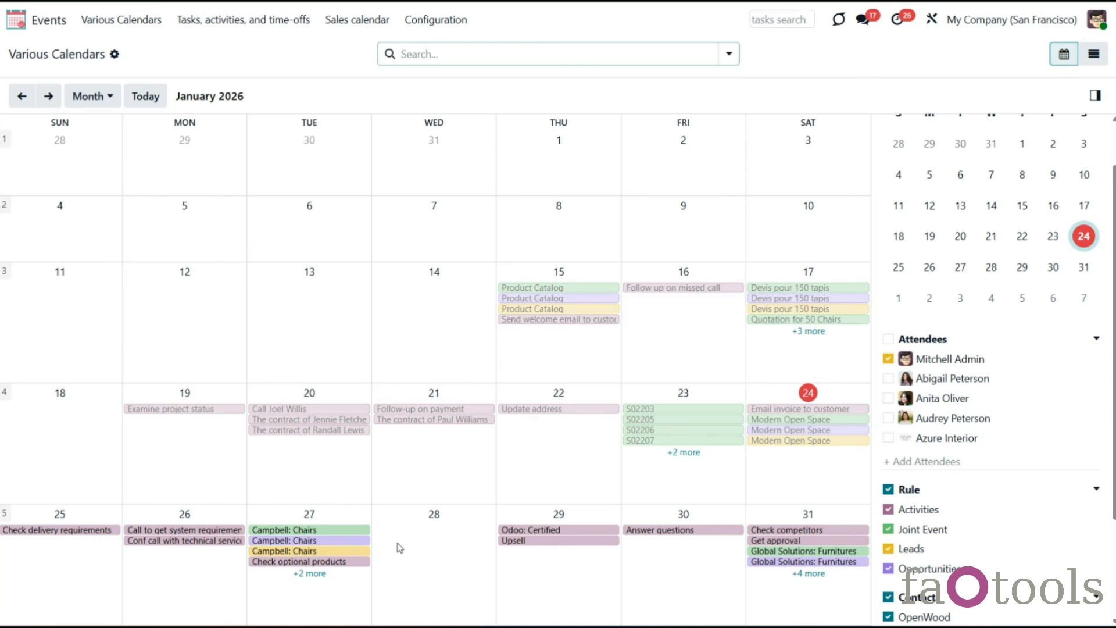
click(511, 534)
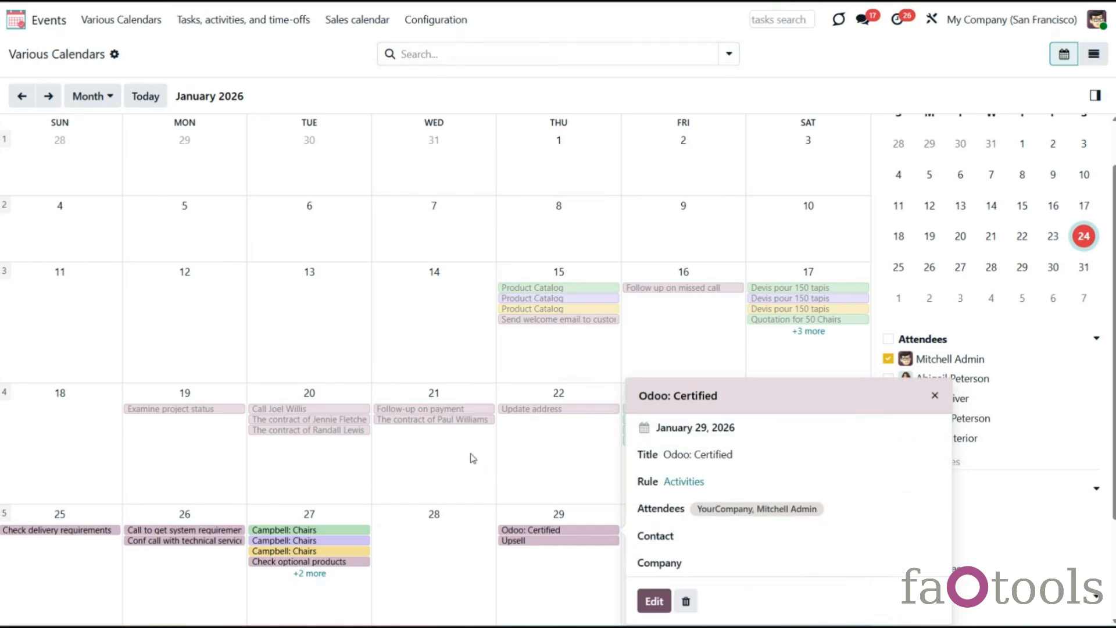
click(421, 411)
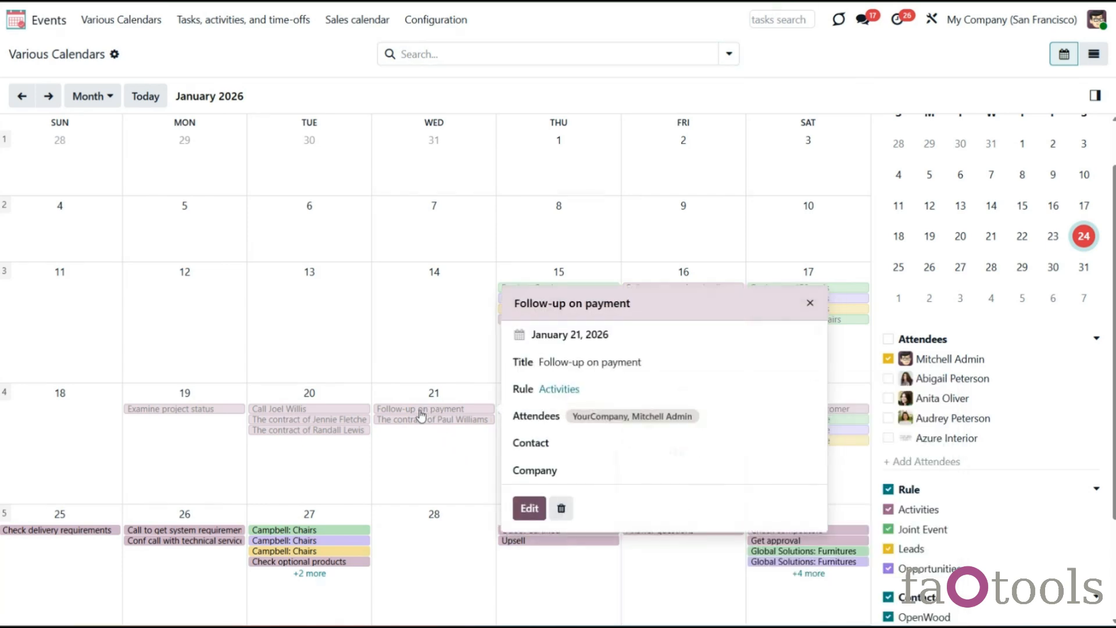
click(278, 532)
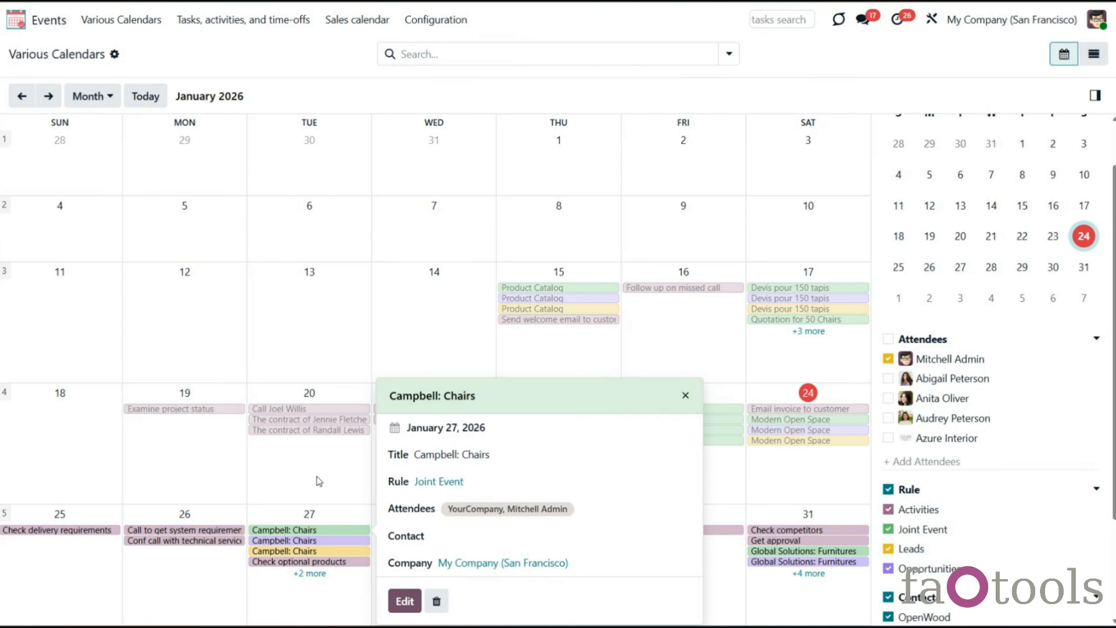
click(882, 518)
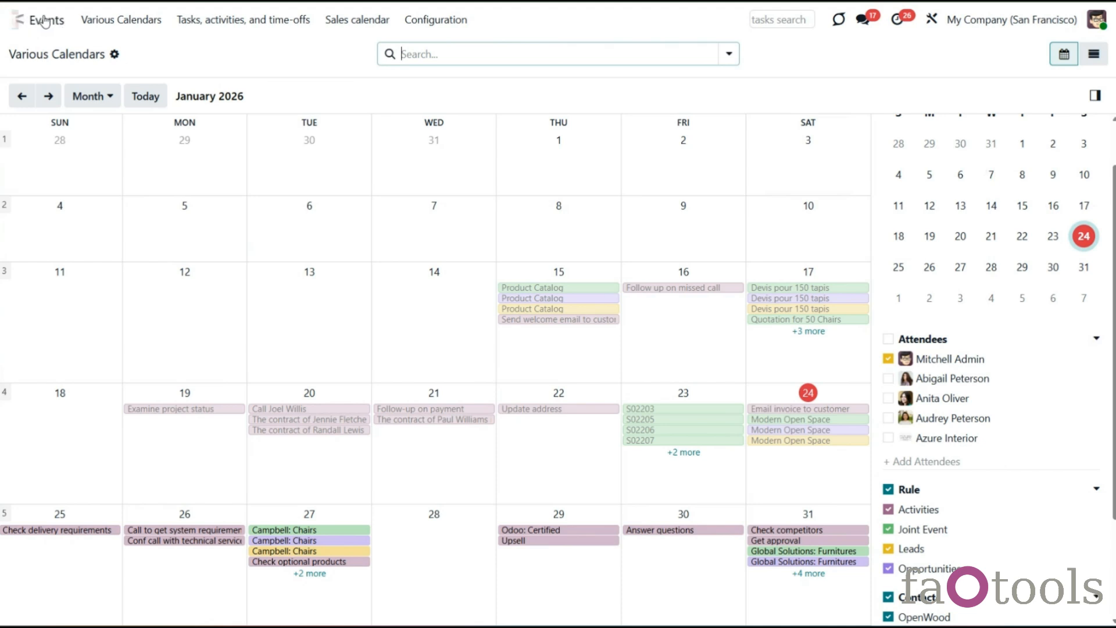
Create a new event rule named "Purchase Order" for the Purchase Order model
click(447, 23)
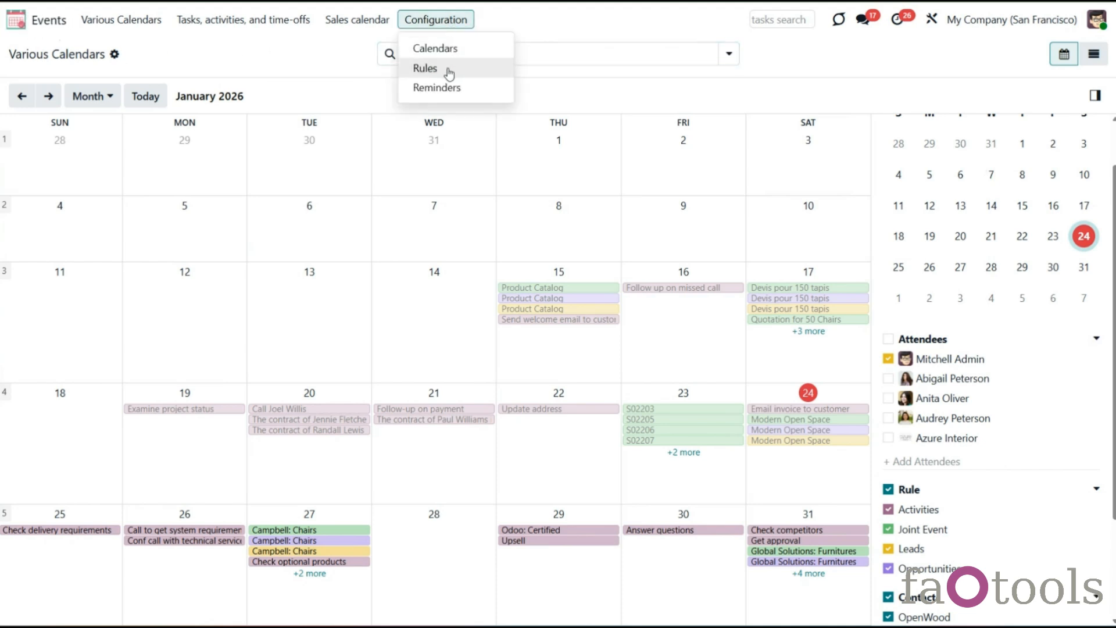
click(425, 68)
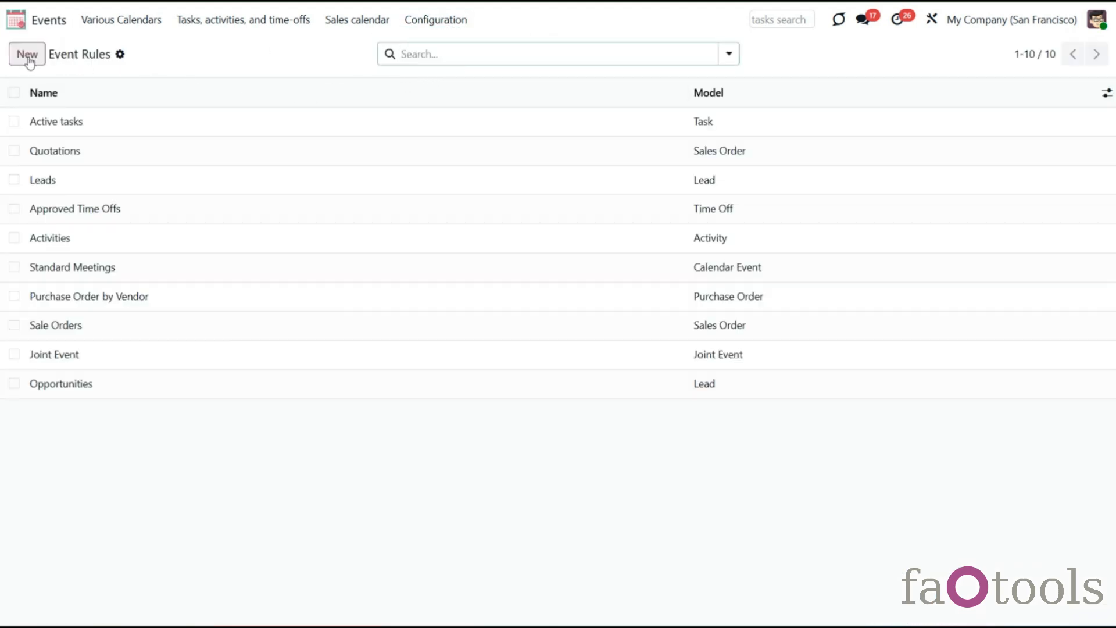
click(27, 58)
text(Purchase Order)
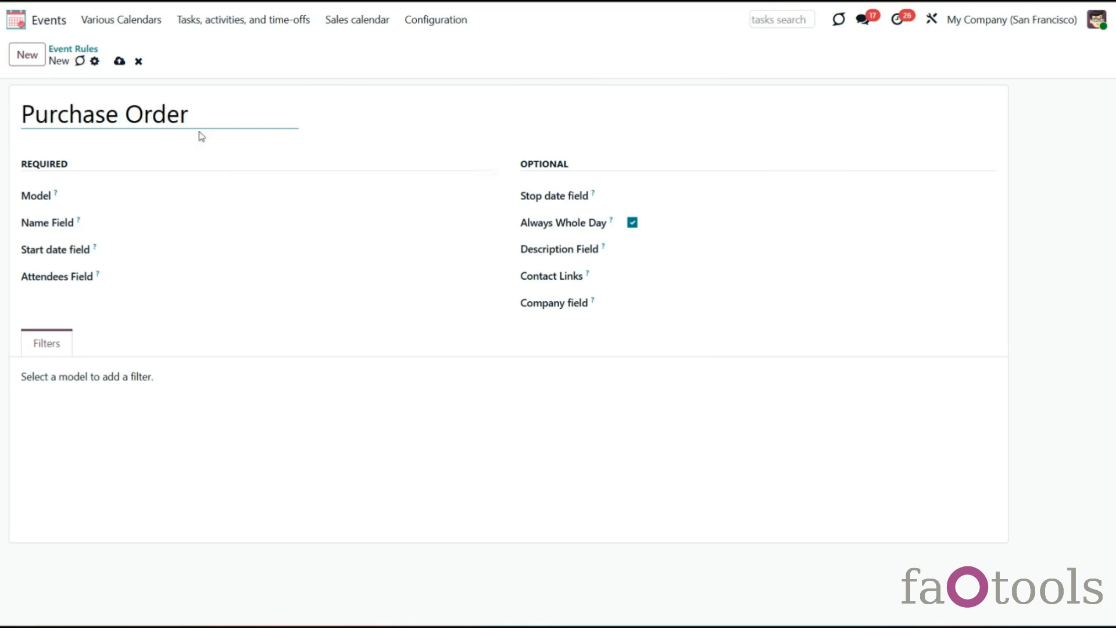
click(180, 193)
text(pur)
click(175, 241)
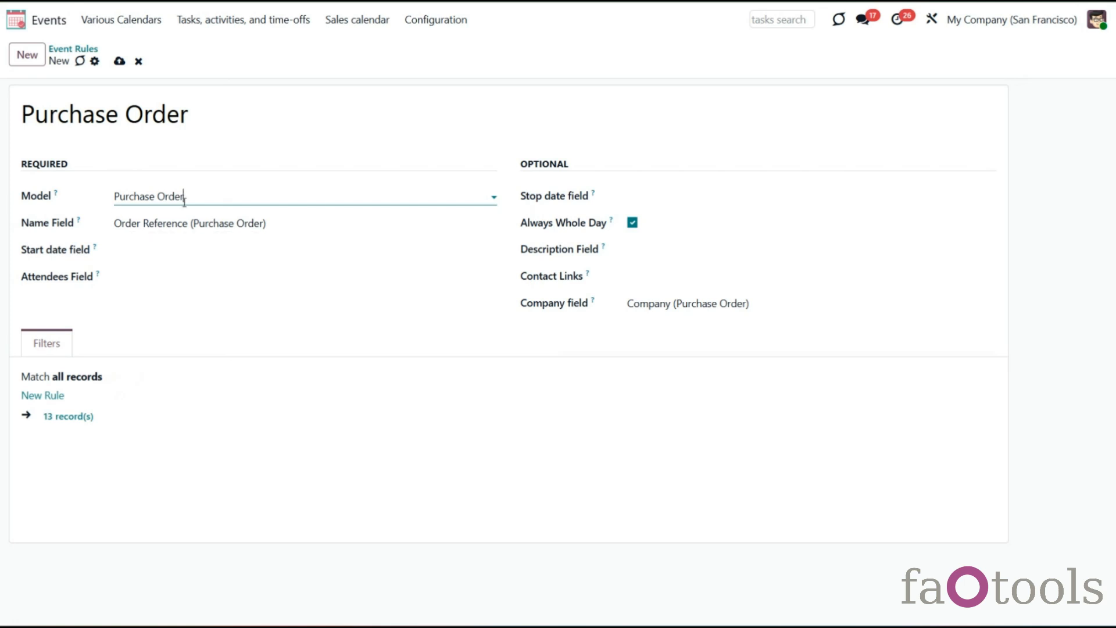
Review the rule's name field options, and set the start date field to Created on and the attendees field to Responsible User
click(290, 225)
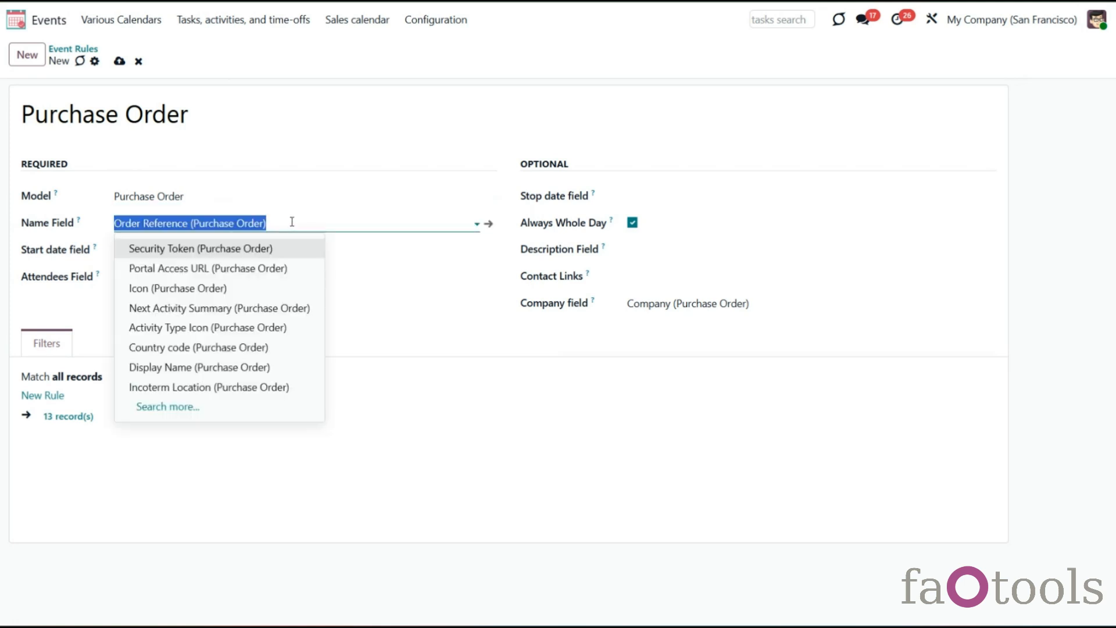
click(292, 222)
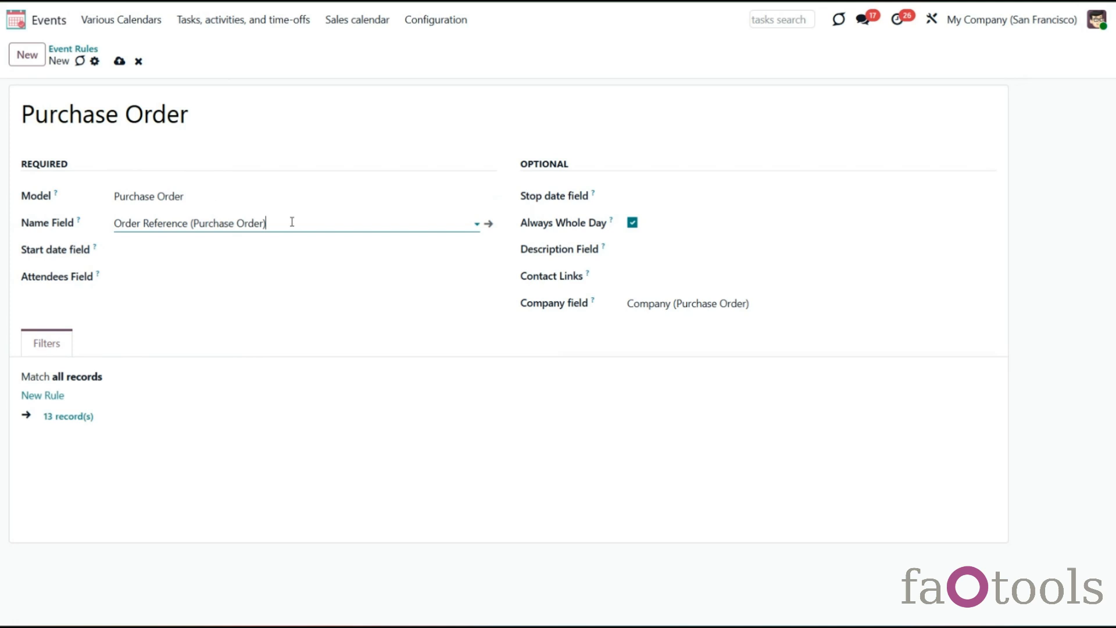
click(265, 249)
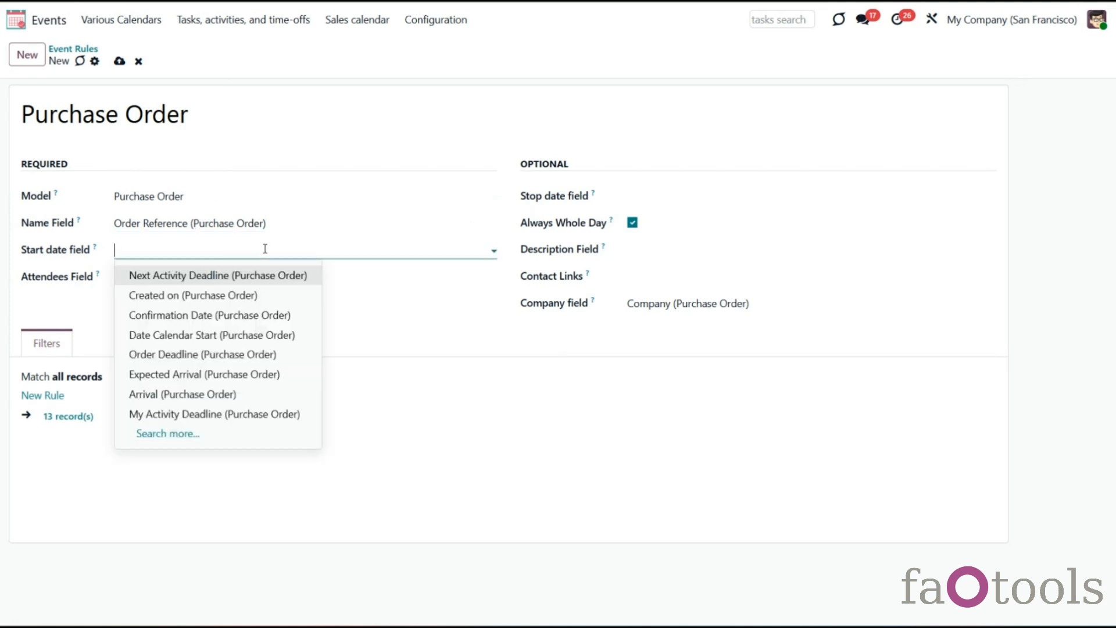
click(248, 295)
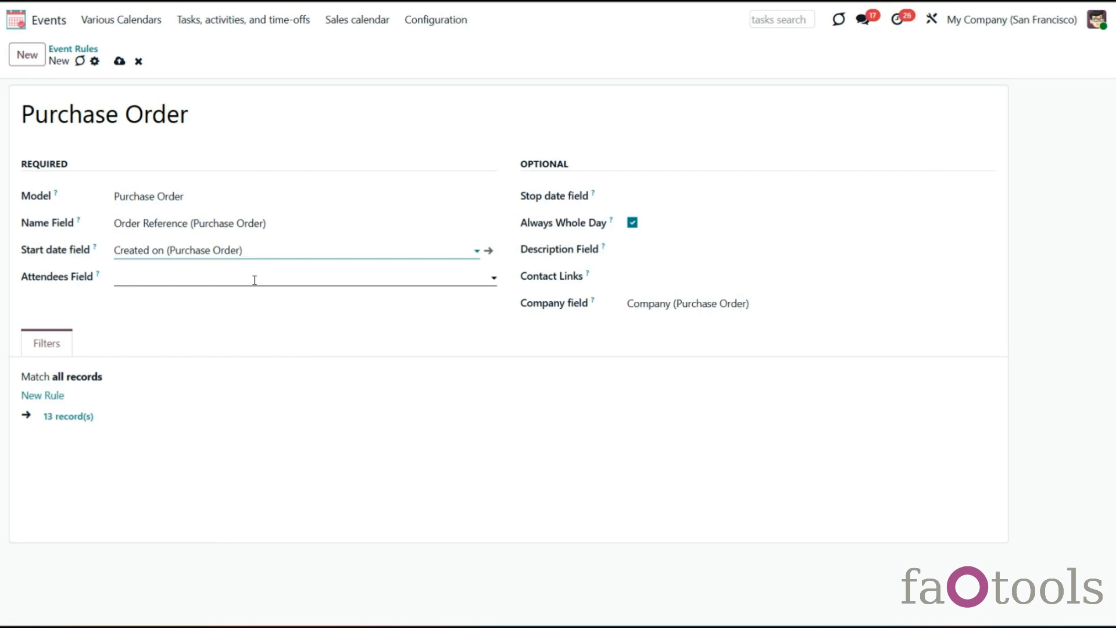
click(254, 280)
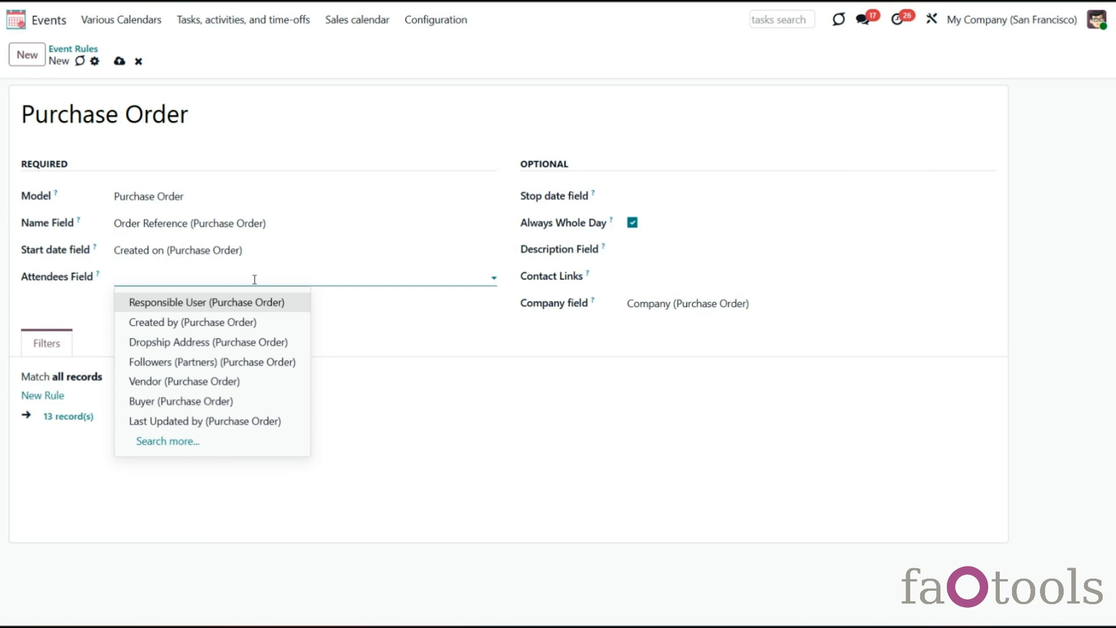
click(253, 309)
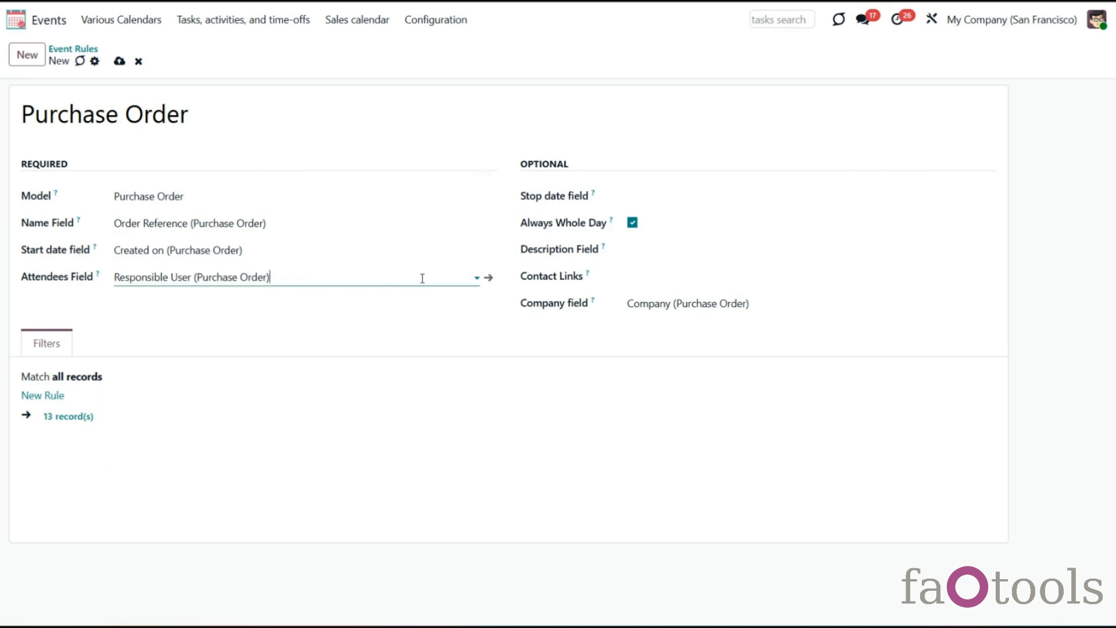
Set the rule's stop date field to Expected Arrival, and switch Always Whole Day off and back on
click(633, 198)
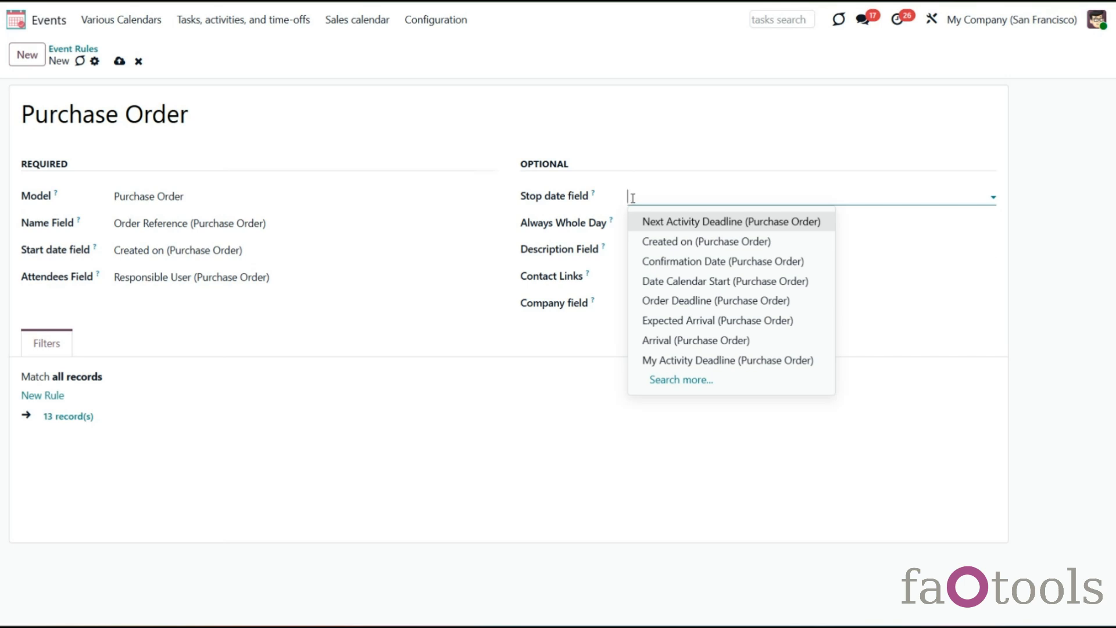
click(687, 323)
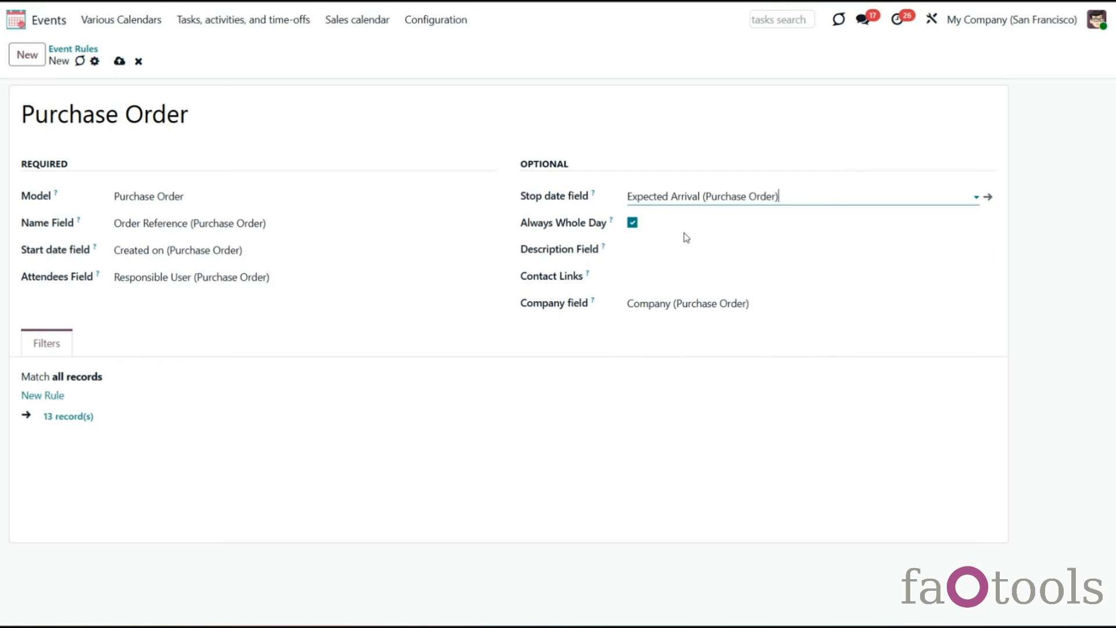
click(632, 224)
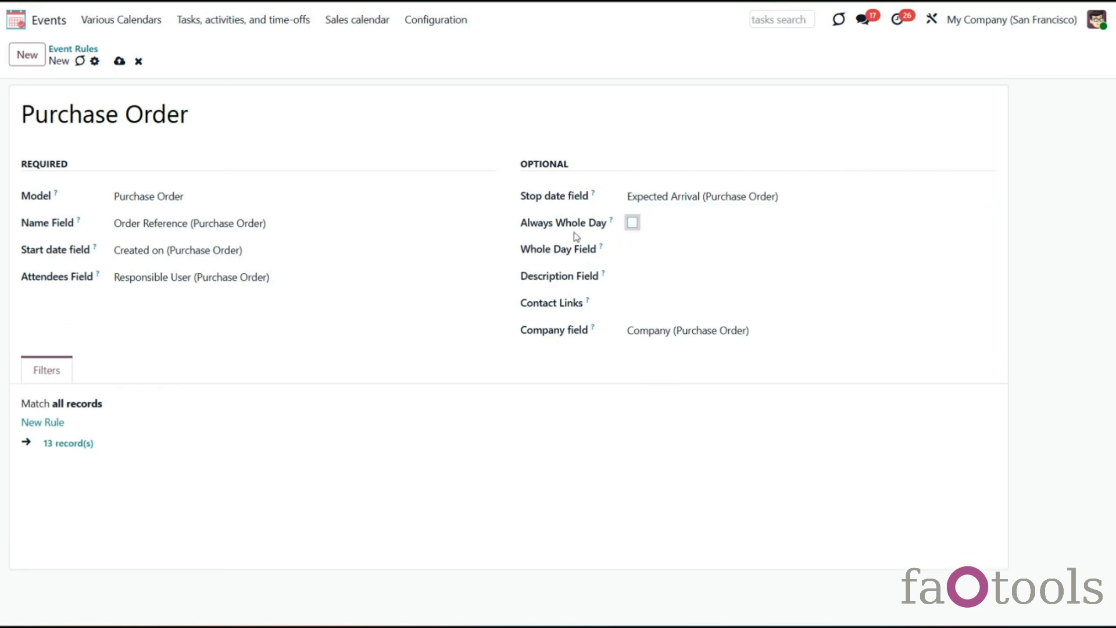
click(634, 225)
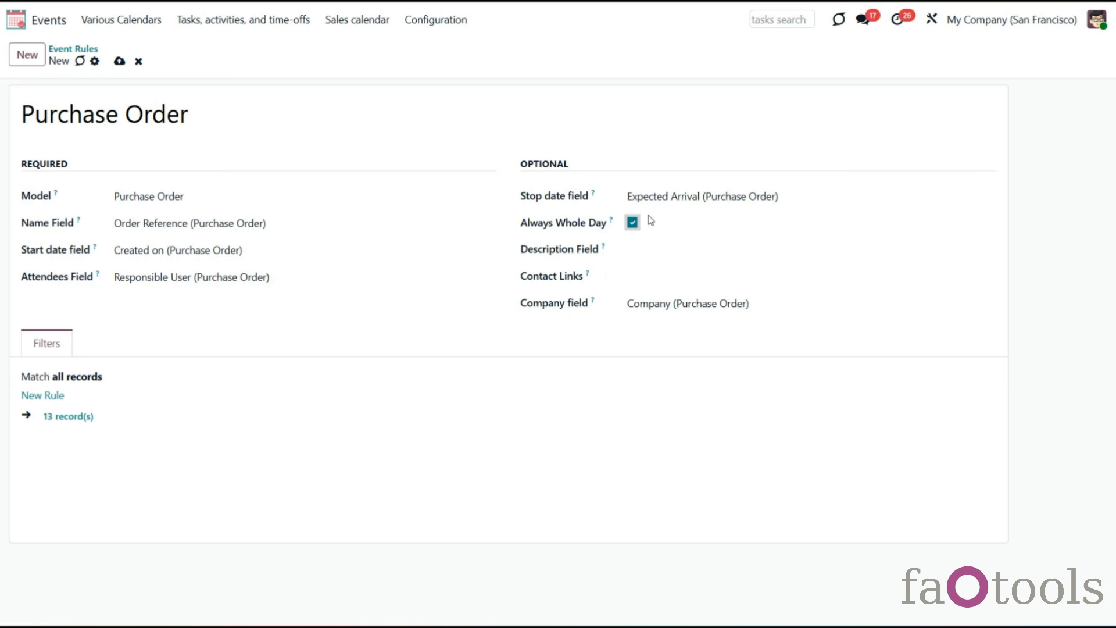
Set the rule's description field to Terms and Conditions and its contact links to Vendor
click(641, 251)
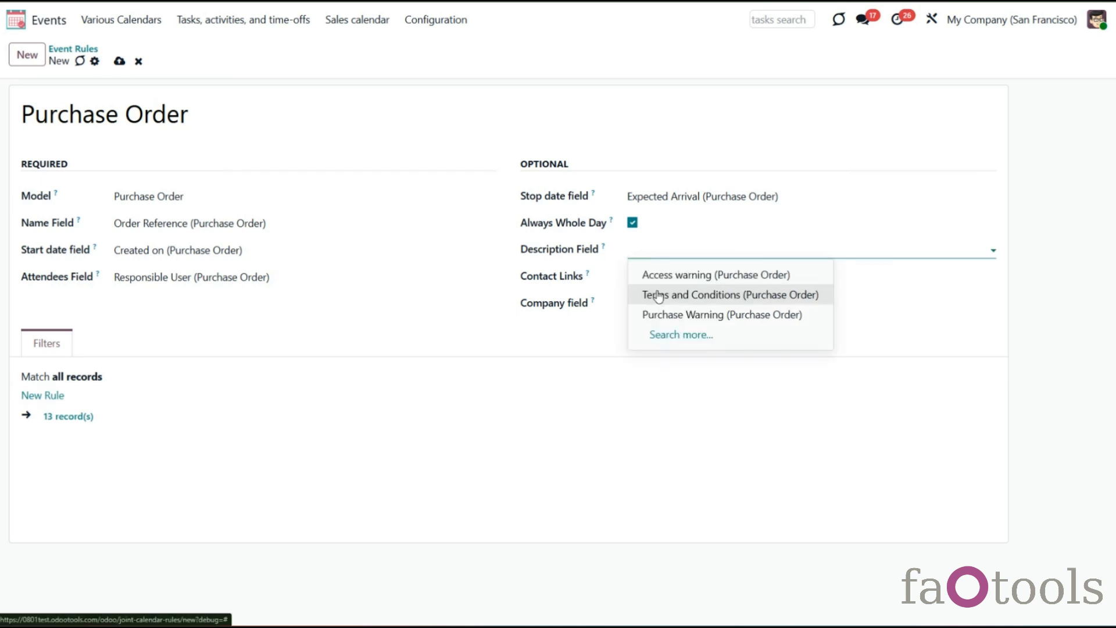
click(755, 298)
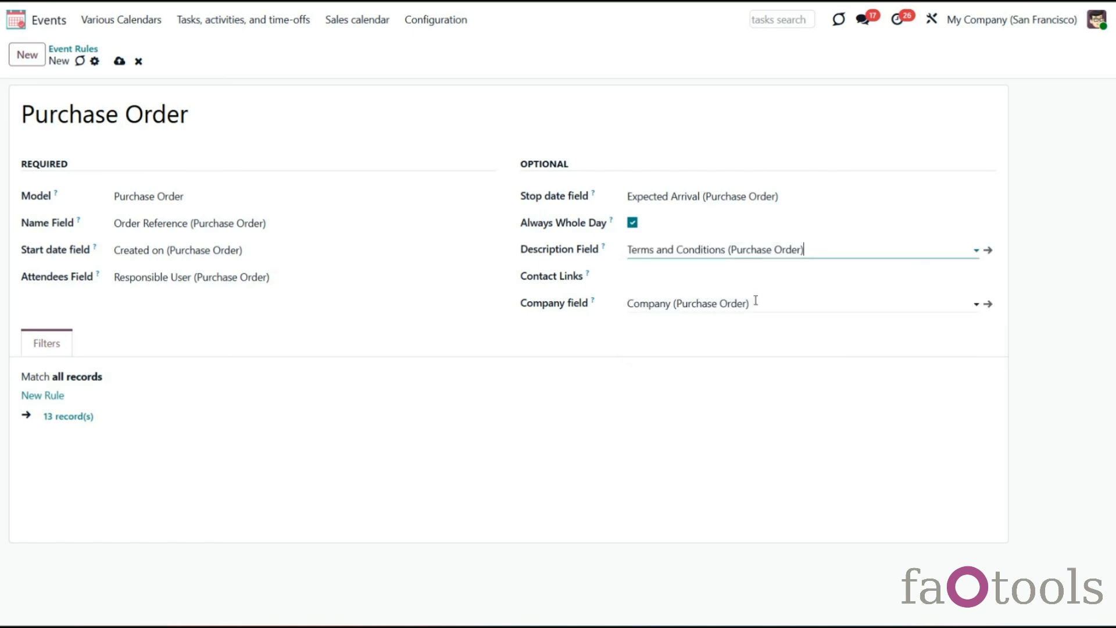
click(690, 276)
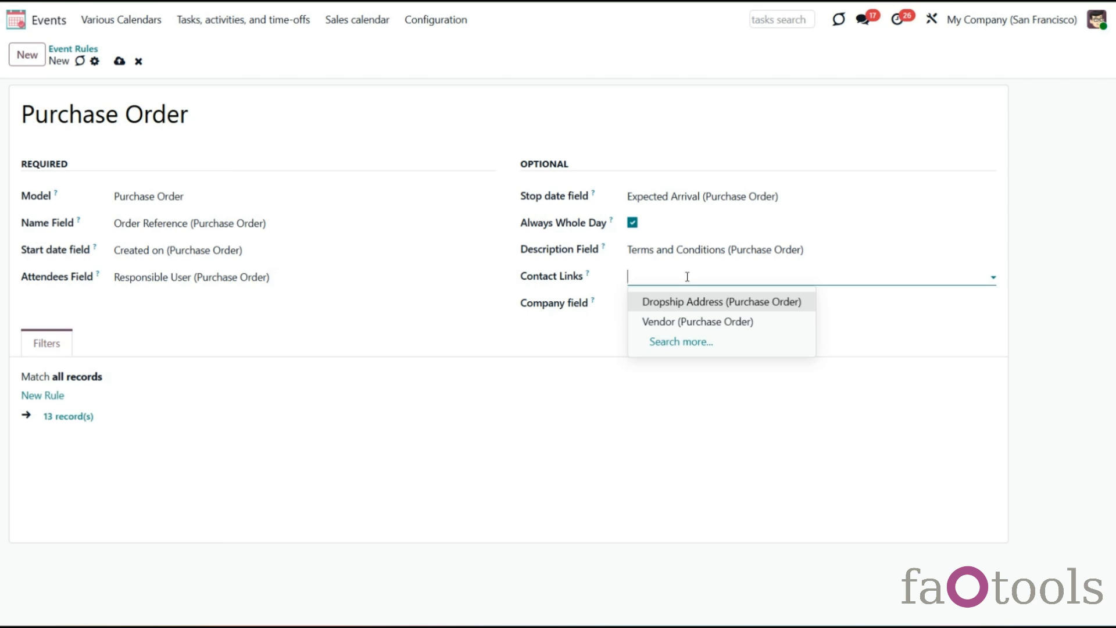
click(688, 322)
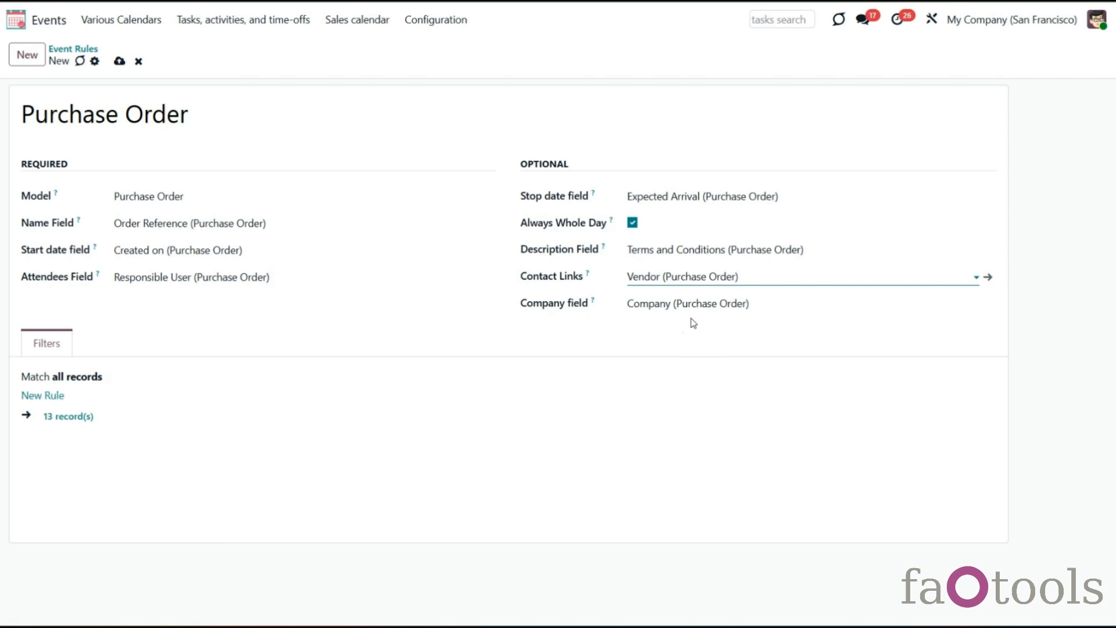
Clear the company field of the Purchase Order rule and leave it empty
click(691, 304)
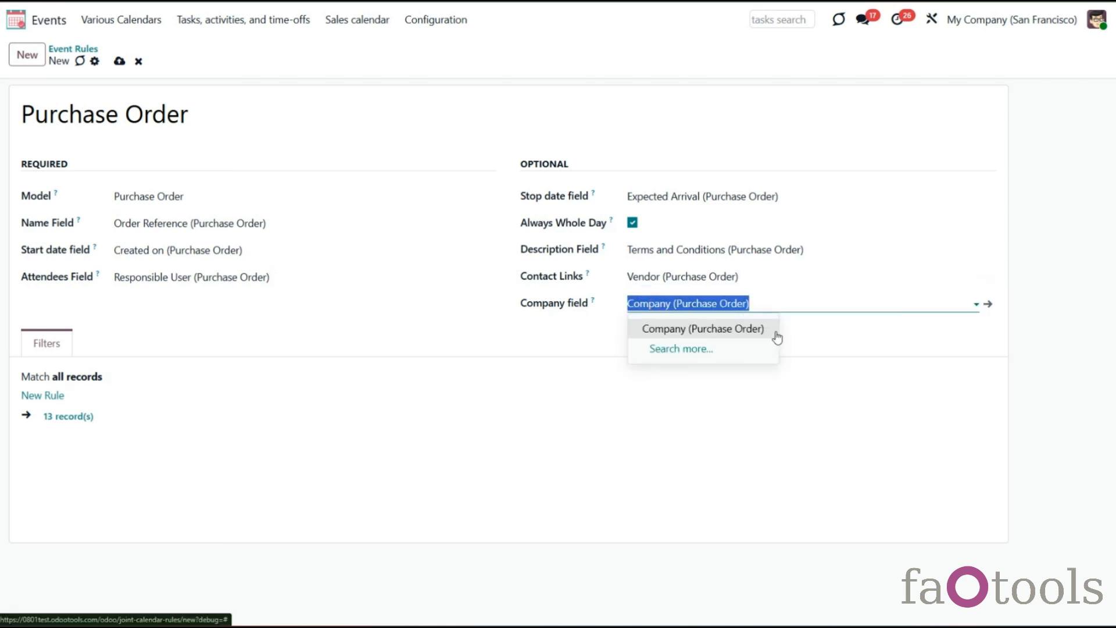
key(BackSpace)
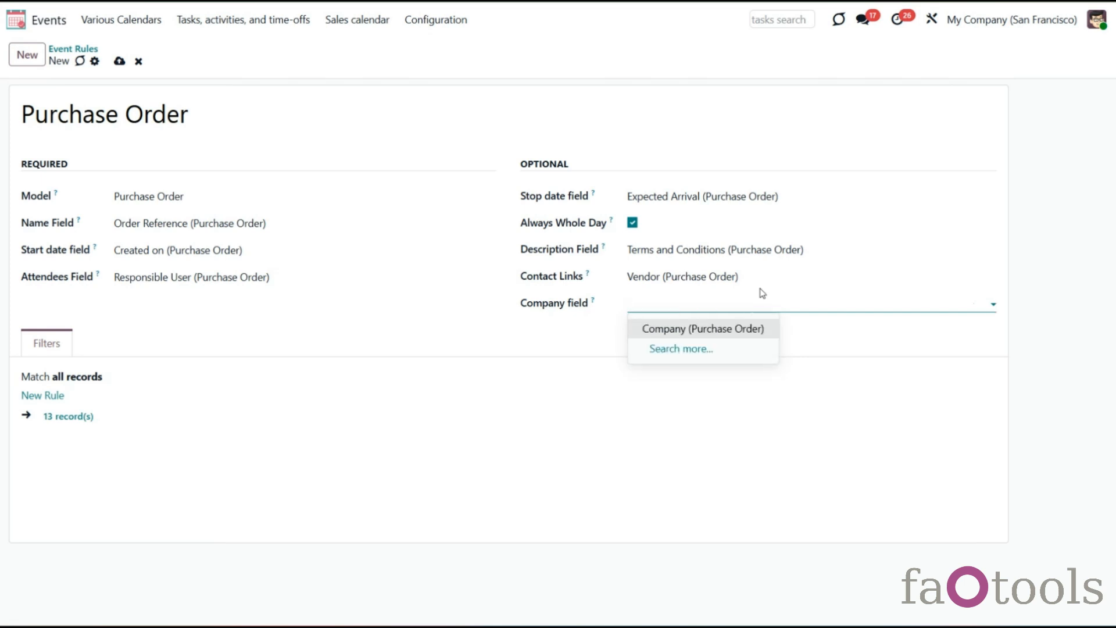
click(807, 334)
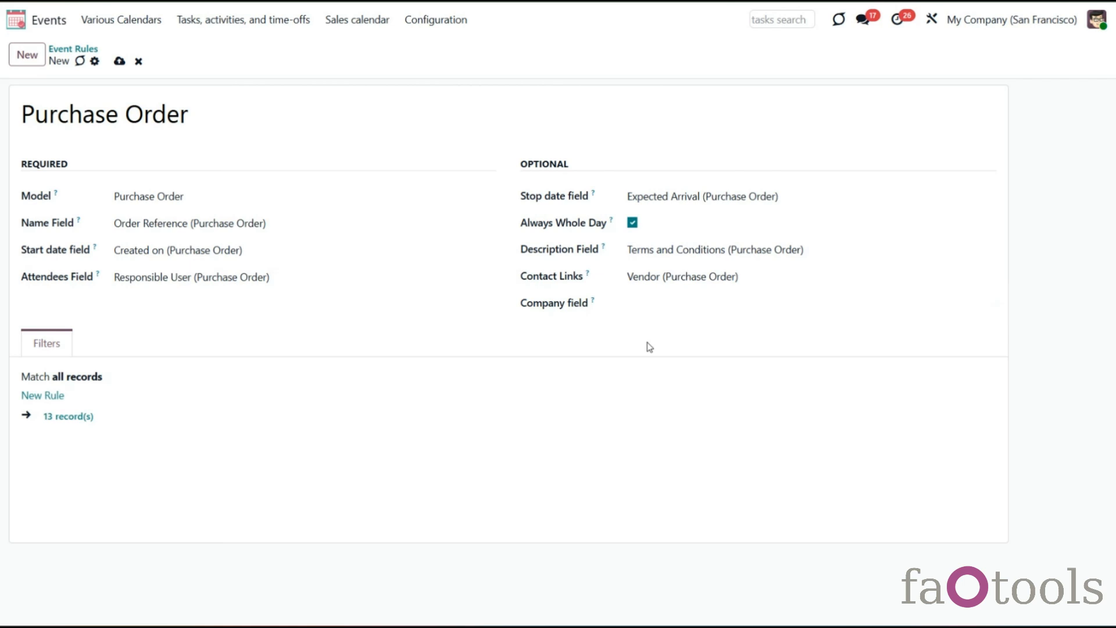
Set the rule's company field to Company and add a filter where Status is equal to Purchase Order
click(668, 305)
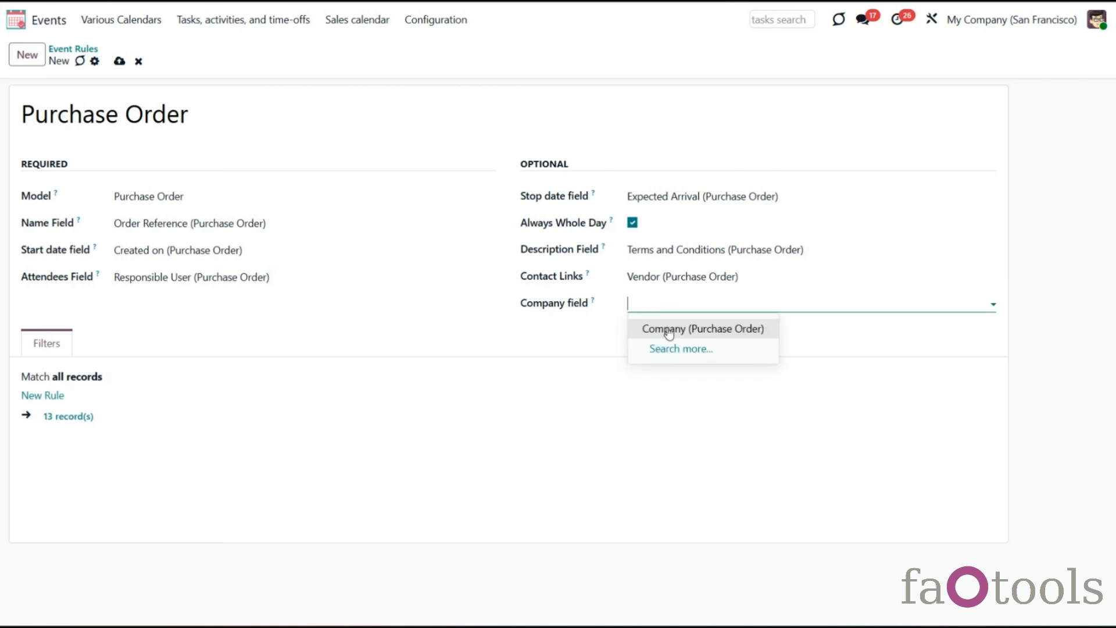
click(668, 327)
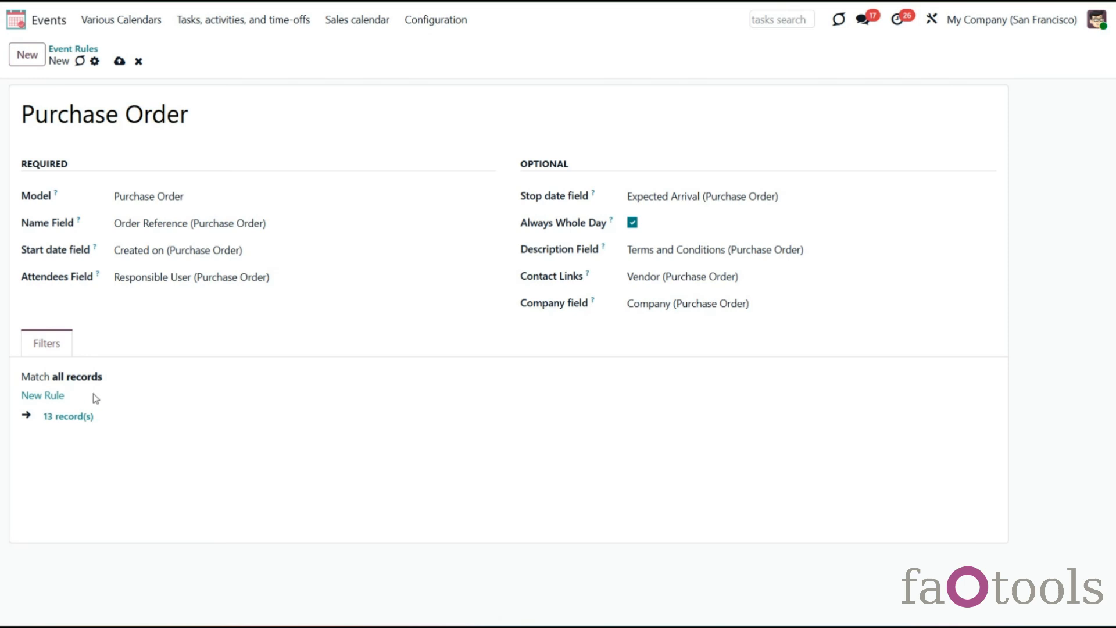
click(55, 398)
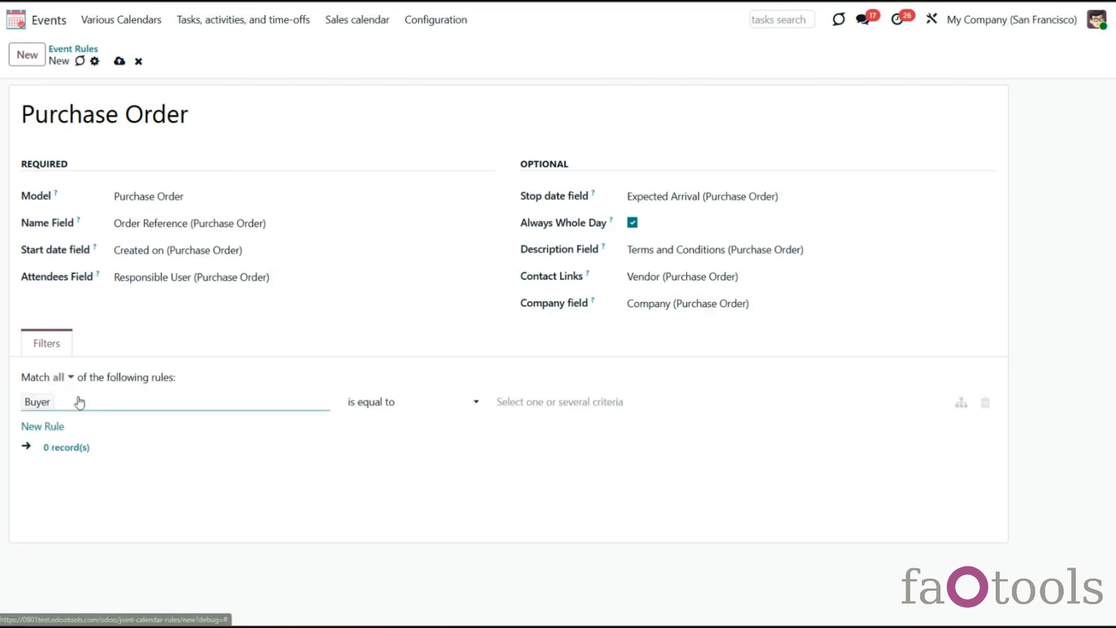
click(171, 410)
text(st)
scroll(163, 349, down, 2)
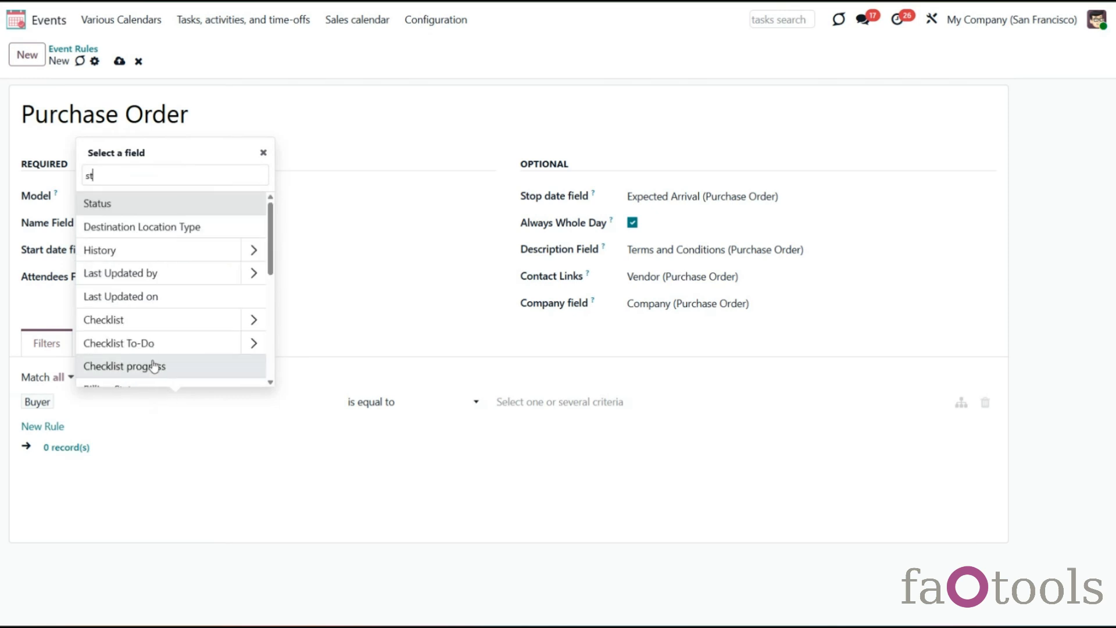
click(128, 213)
click(500, 405)
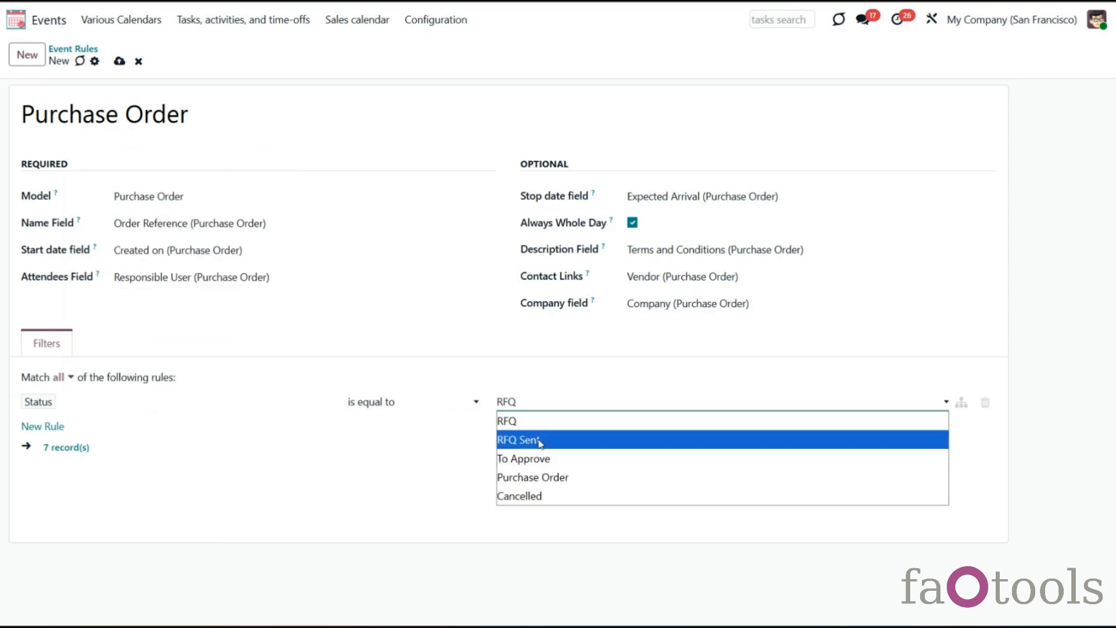
click(544, 481)
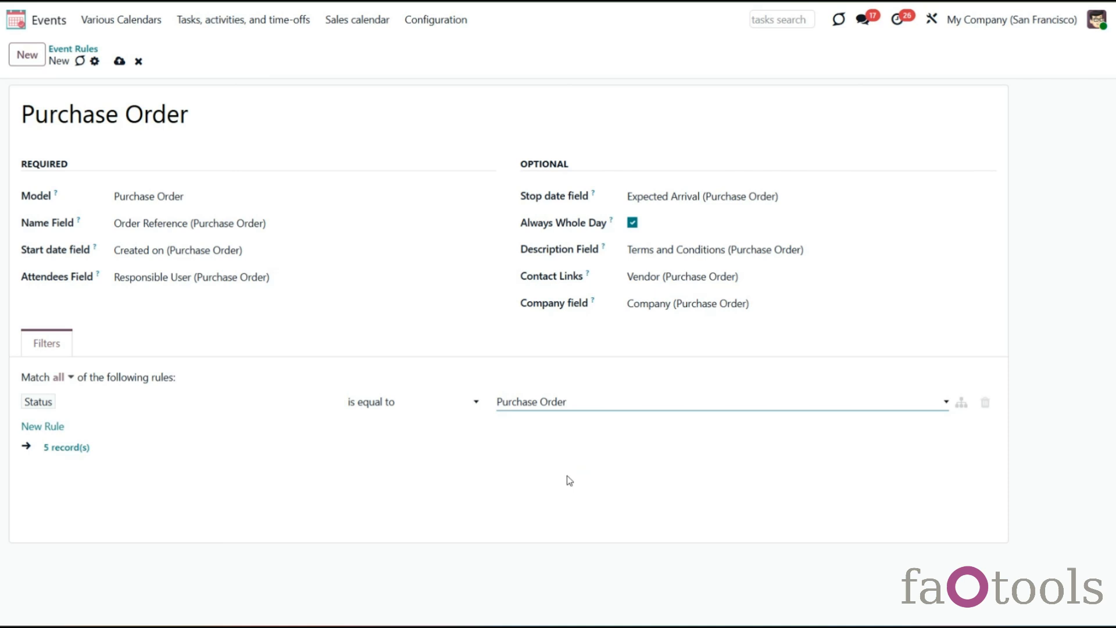
Add a second filter where Status is equal to RFQ Sent, match any of the filter rules, and save the Purchase Order rule
click(47, 428)
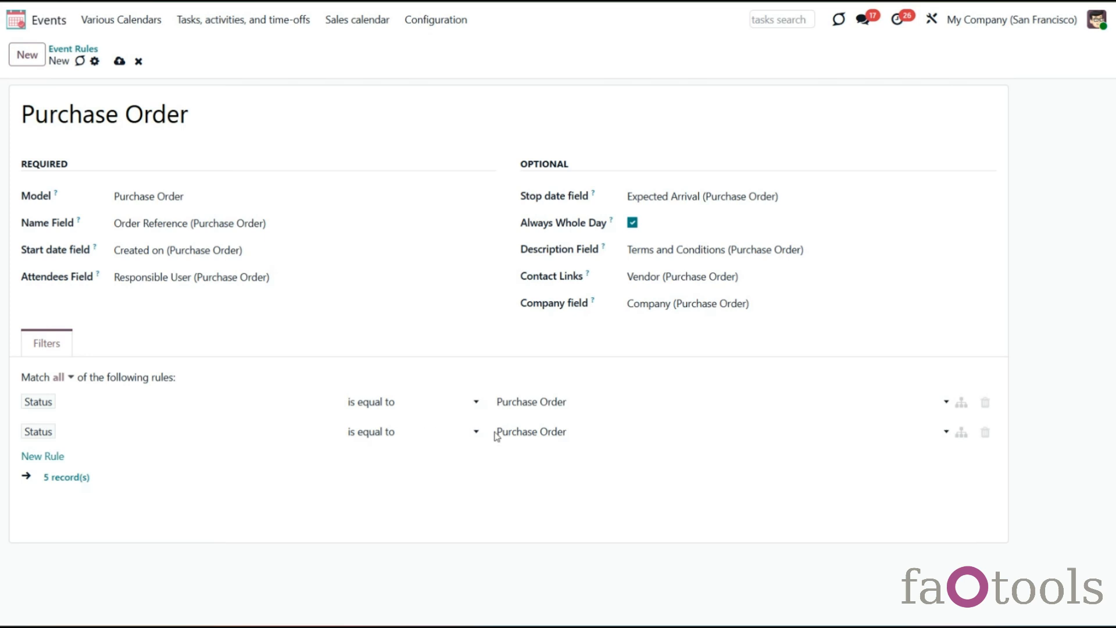
click(523, 439)
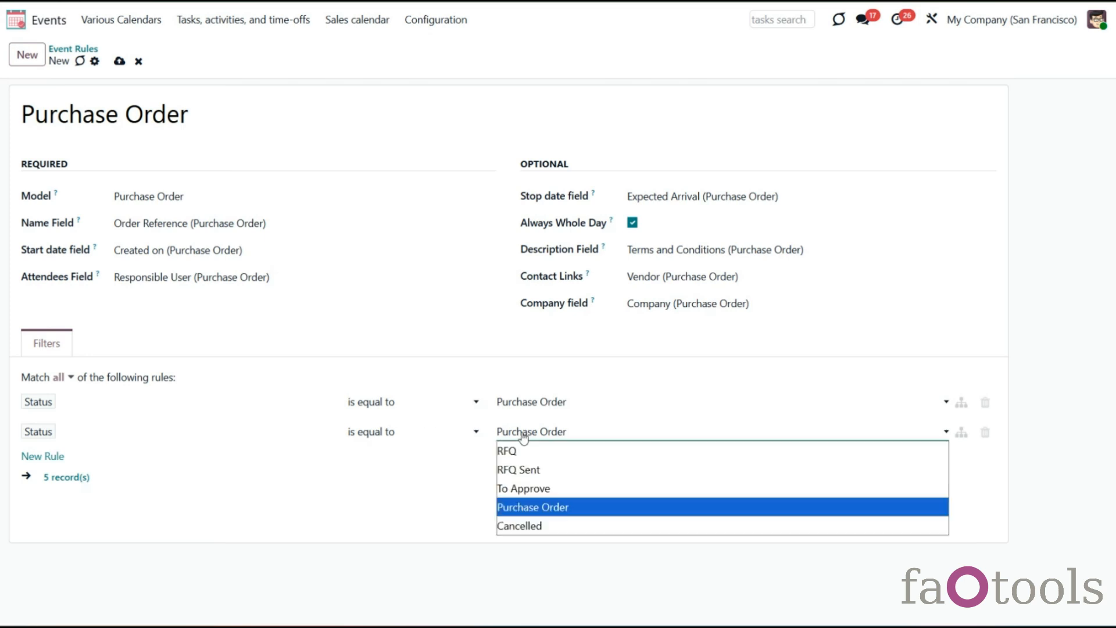
click(525, 469)
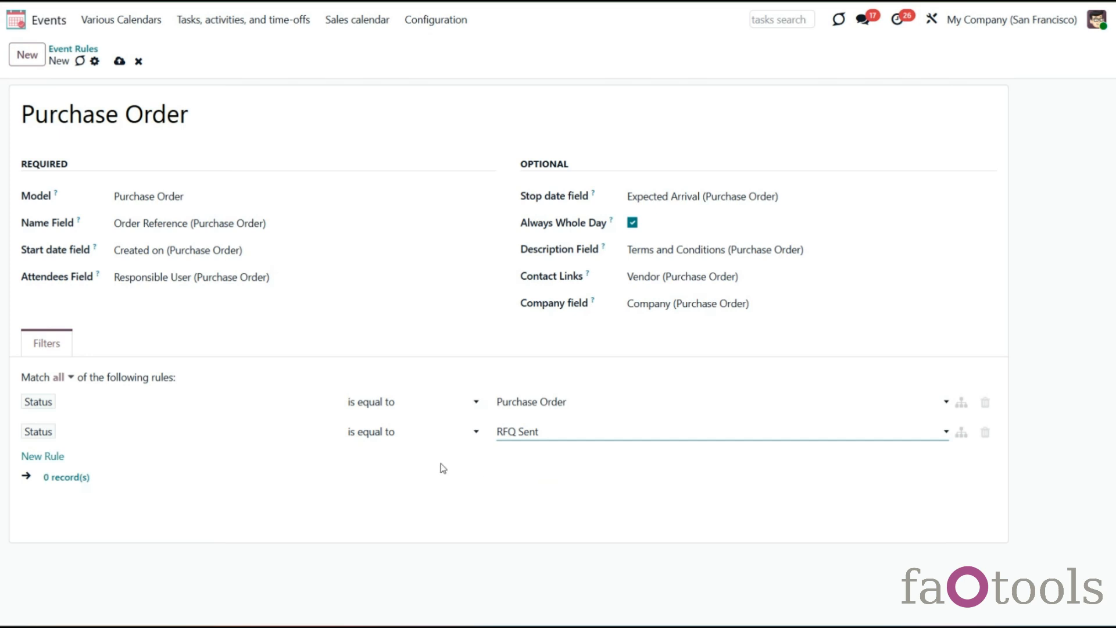
click(60, 378)
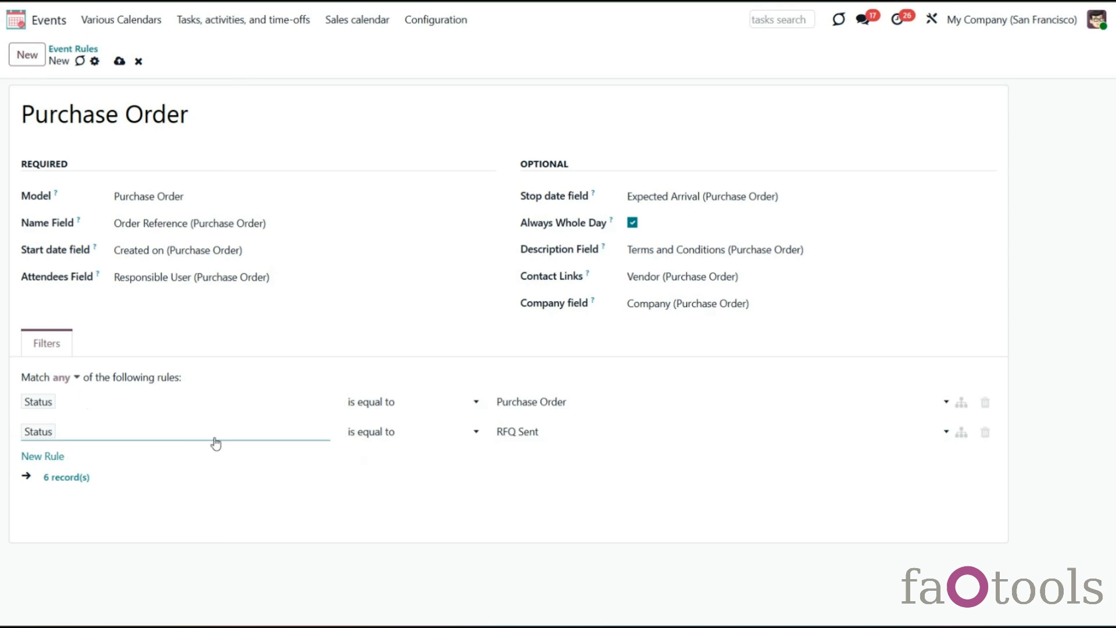
click(120, 61)
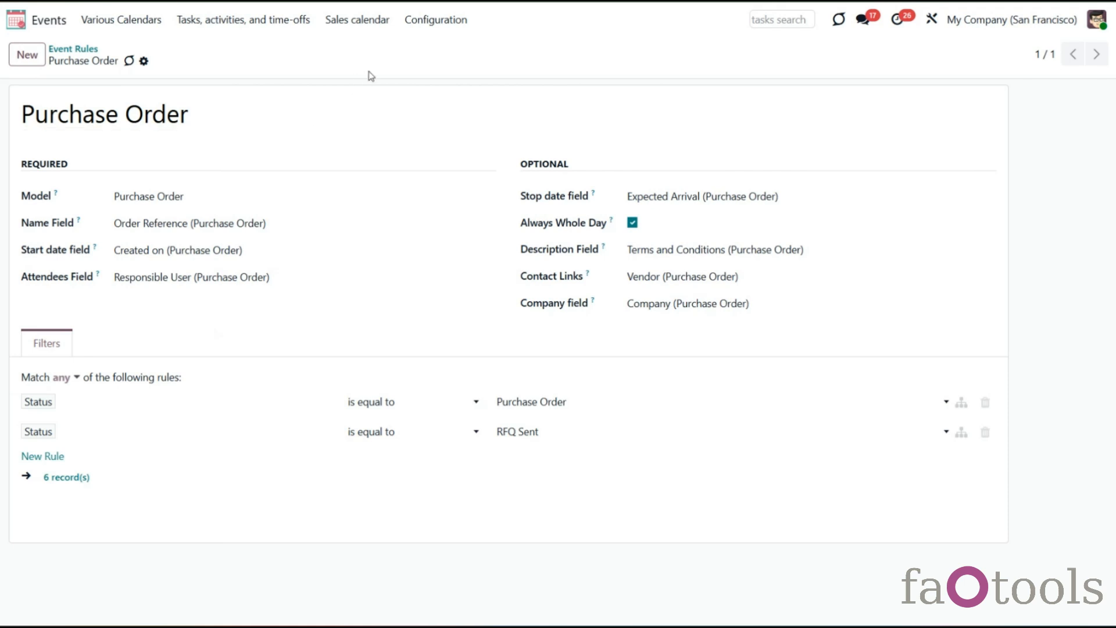
In the Various Calendars joint calendar's configuration, add the Purchase Order rule, remove the Joint Event rule, and save
click(437, 22)
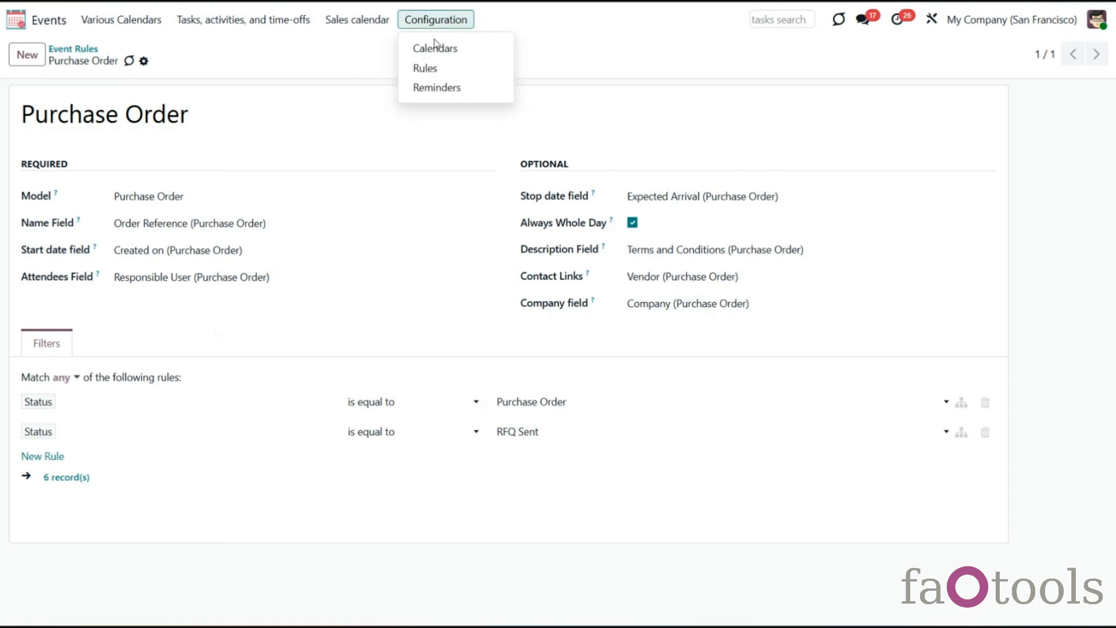
click(433, 49)
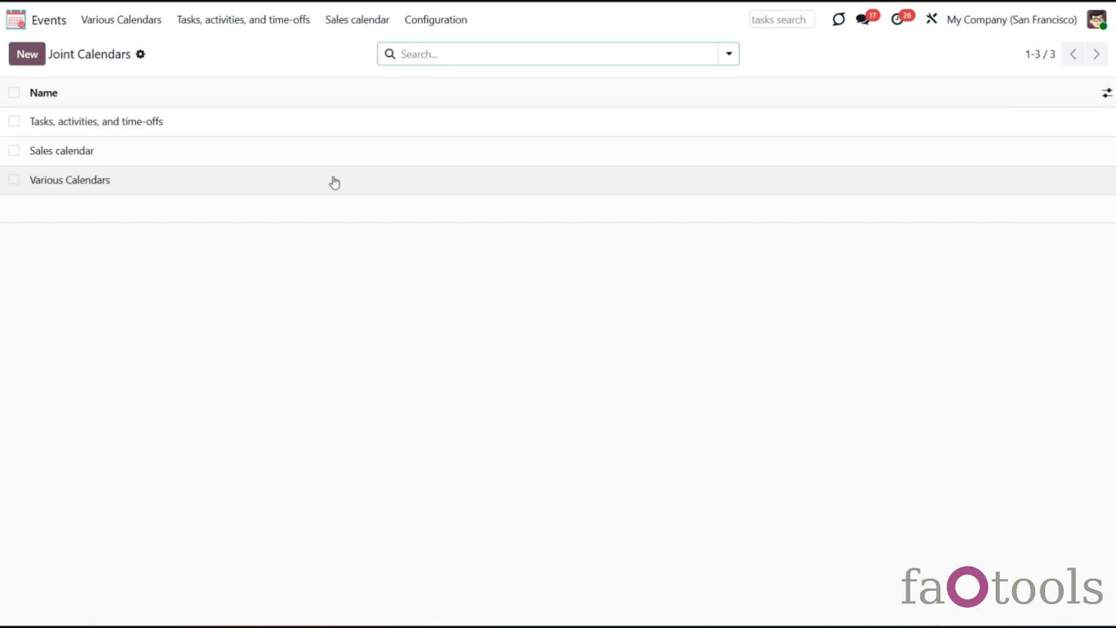
click(221, 188)
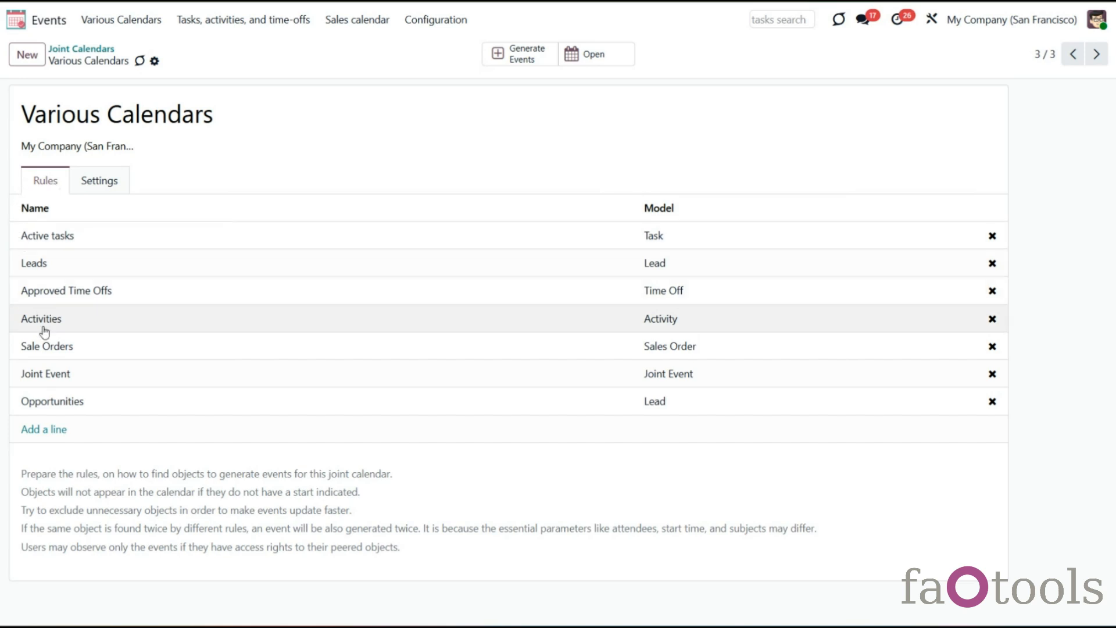
click(50, 433)
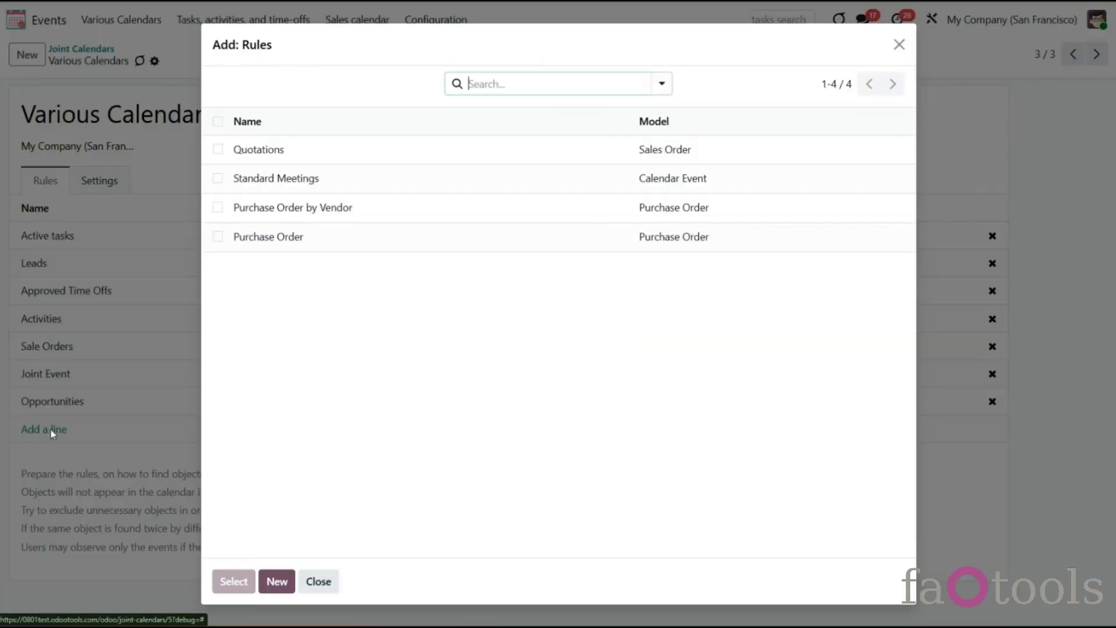
click(218, 236)
click(233, 581)
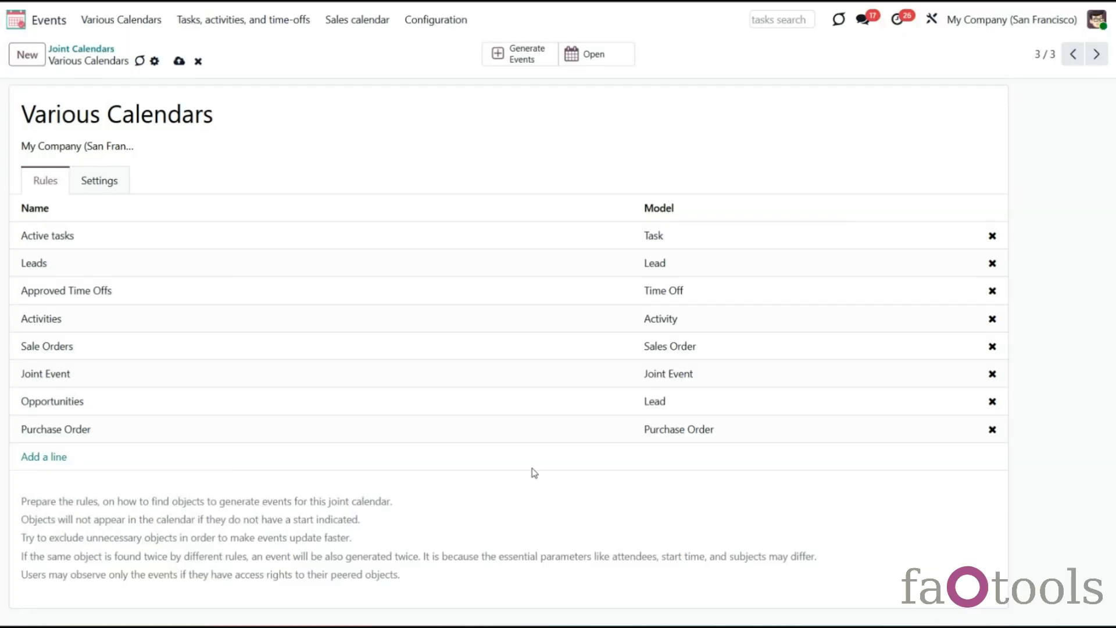
click(992, 375)
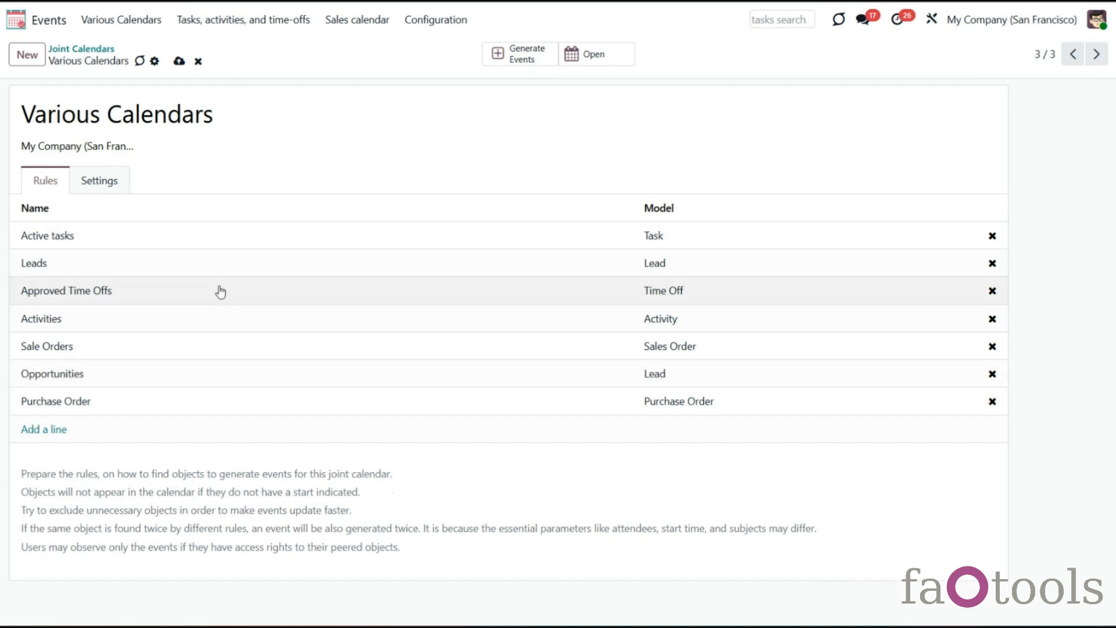
click(179, 60)
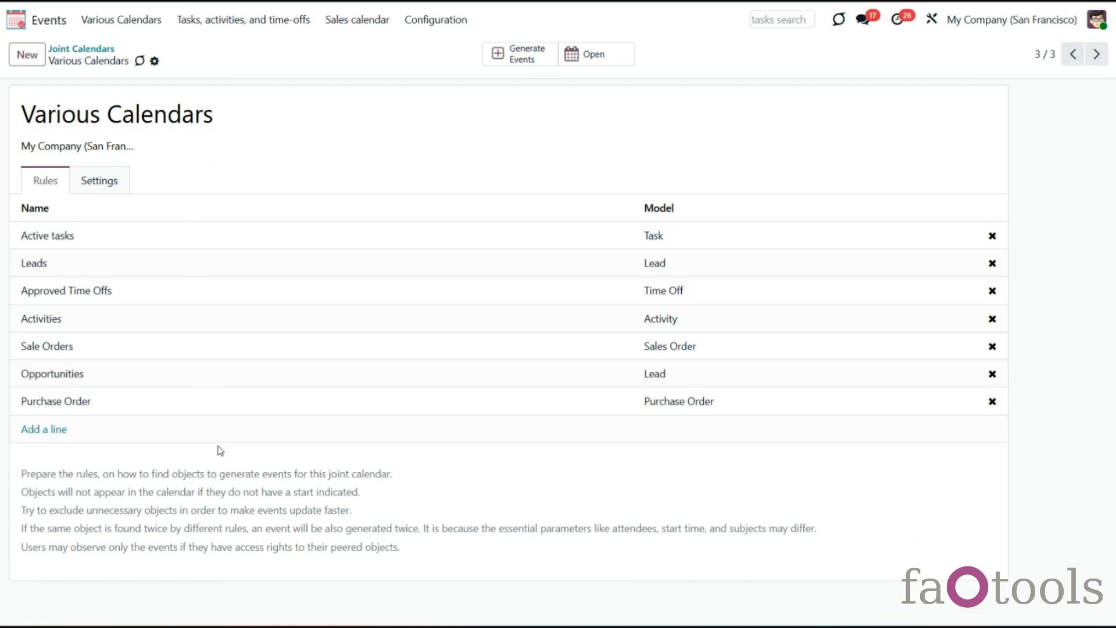
Open the Various Calendars calendar and examine the P00014 purchase order event starting on 24 January 2026
click(138, 24)
scroll(948, 536, down, 3)
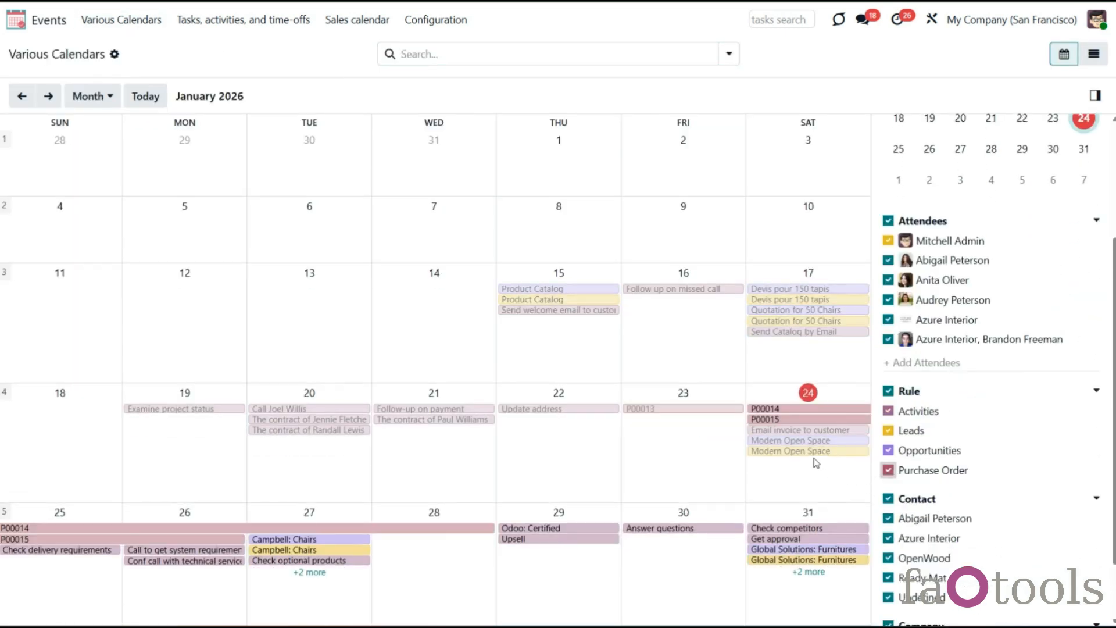
click(786, 410)
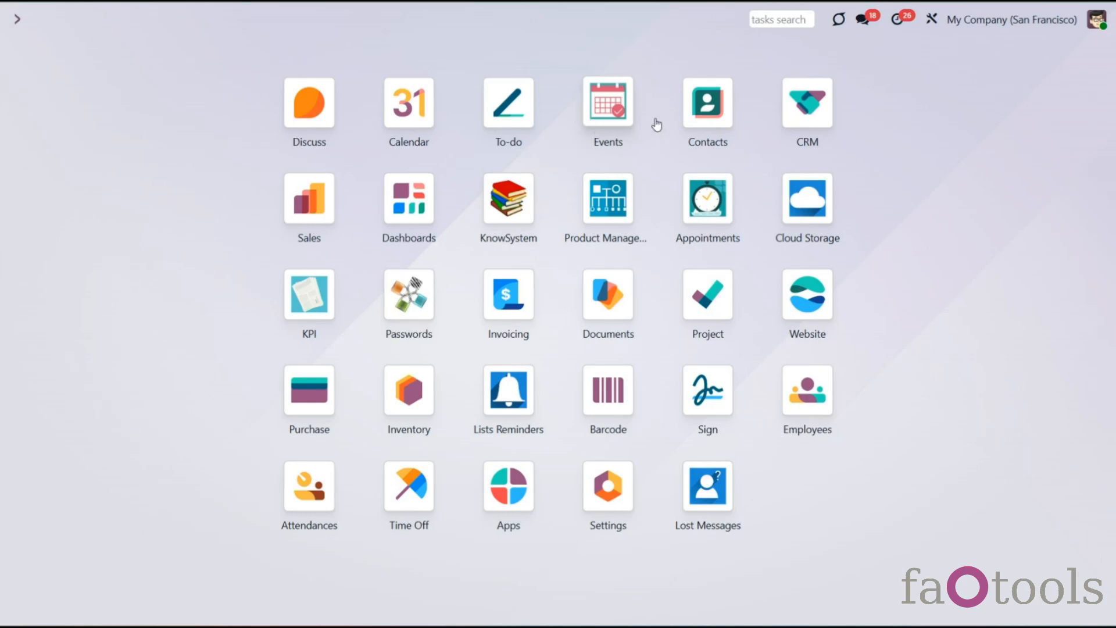
Open the Events app from the home screen, visit the Tasks, activities, and time-offs calendar, and return to Various Calendars
click(612, 108)
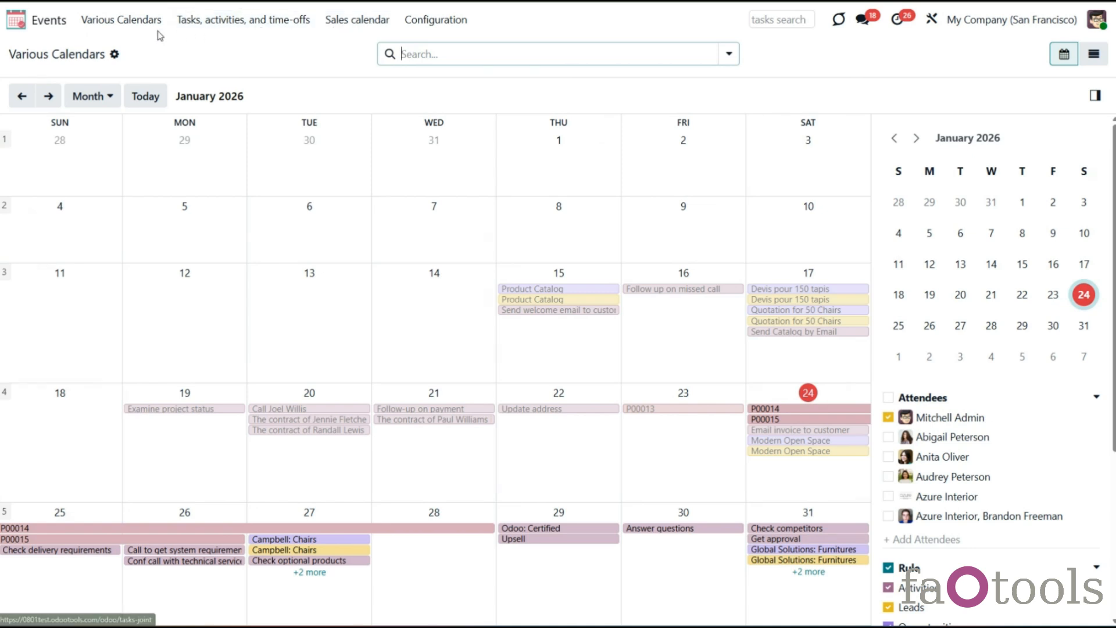
click(201, 26)
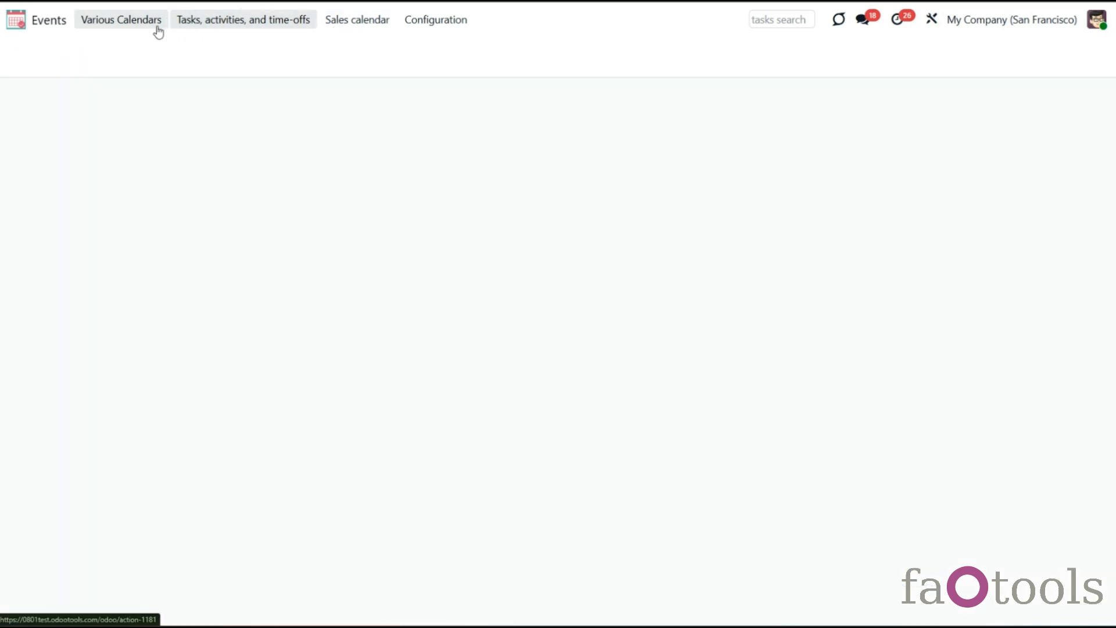
click(157, 28)
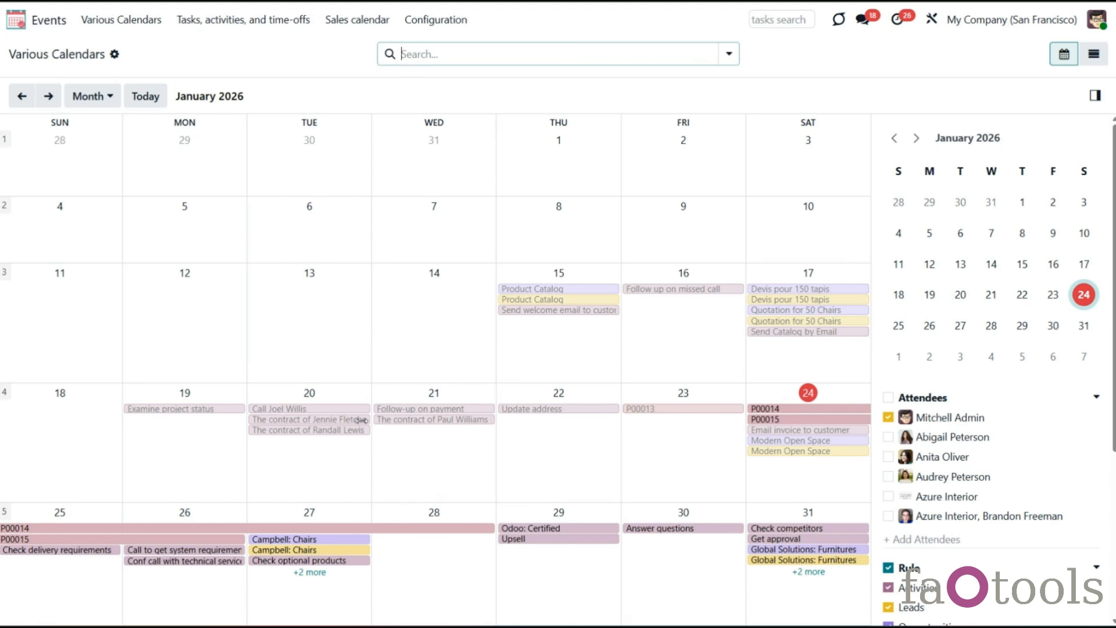
View Various Calendars by day, week, and year, and return it to the month scale
click(98, 98)
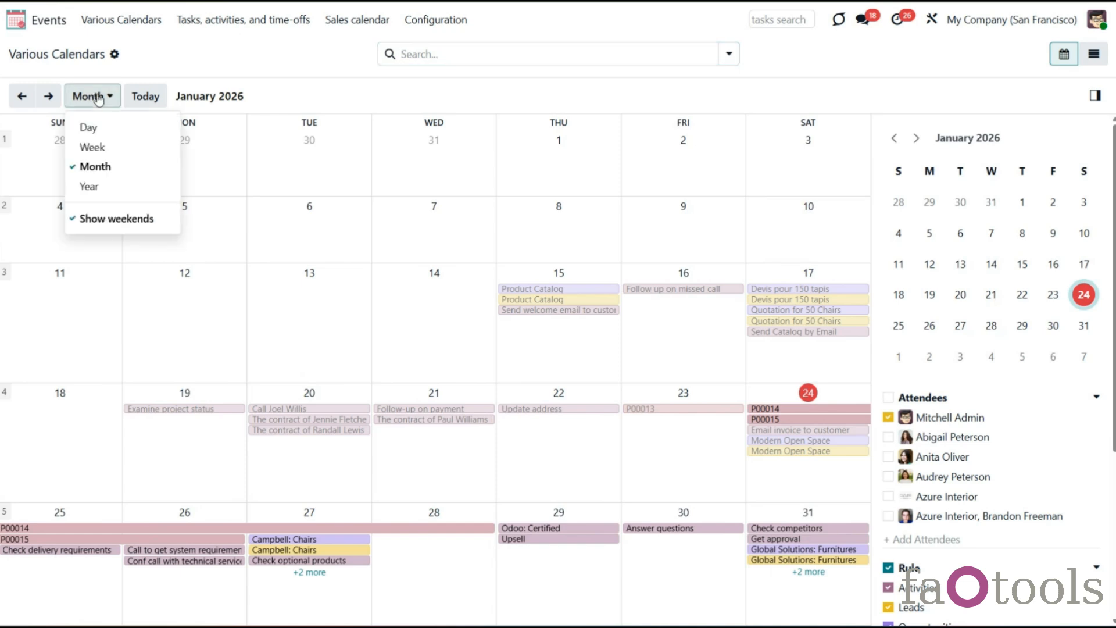
click(90, 128)
click(84, 97)
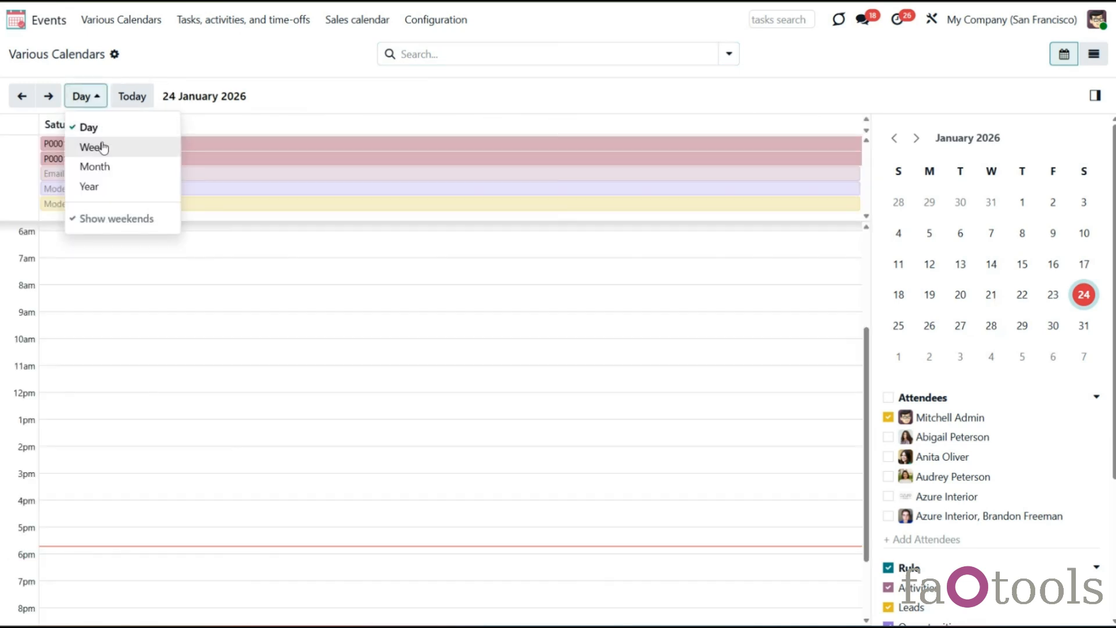
click(102, 147)
click(104, 95)
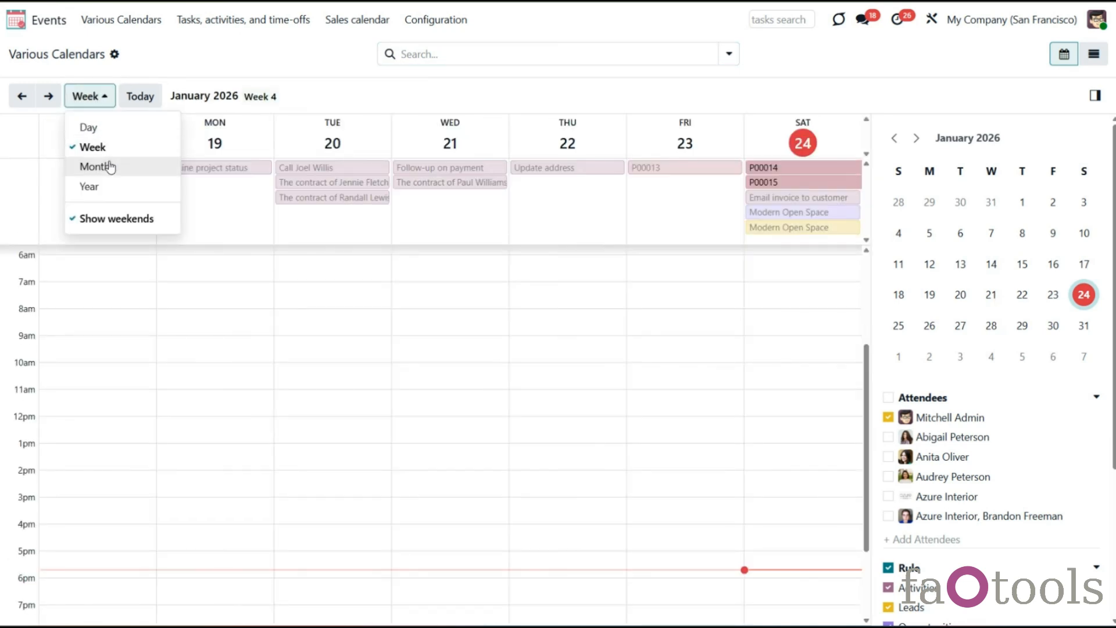
click(111, 187)
click(85, 95)
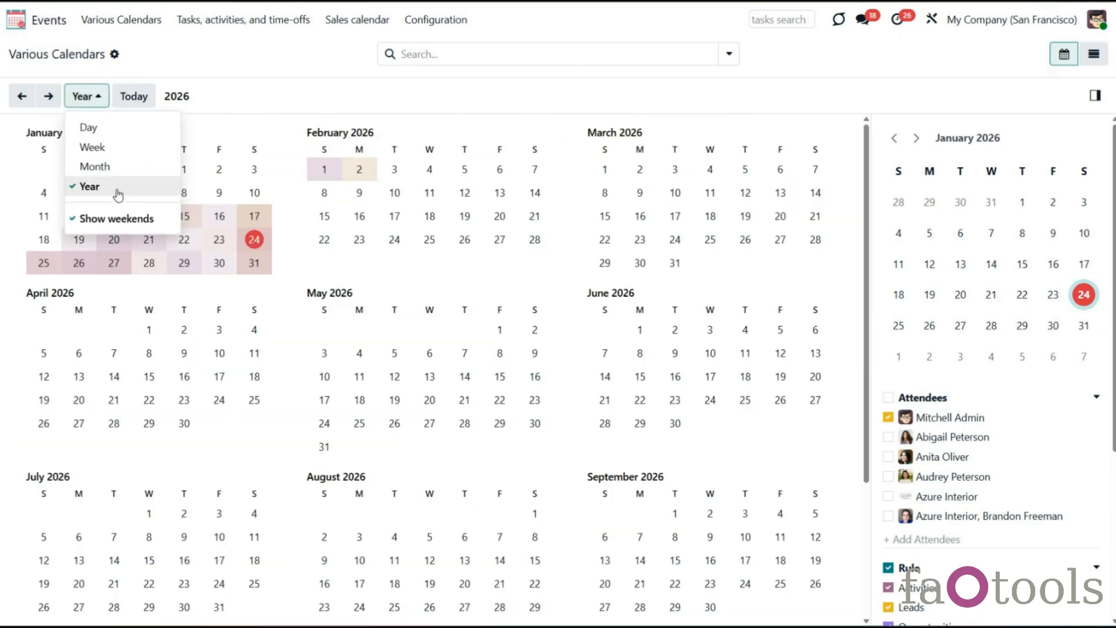
click(116, 170)
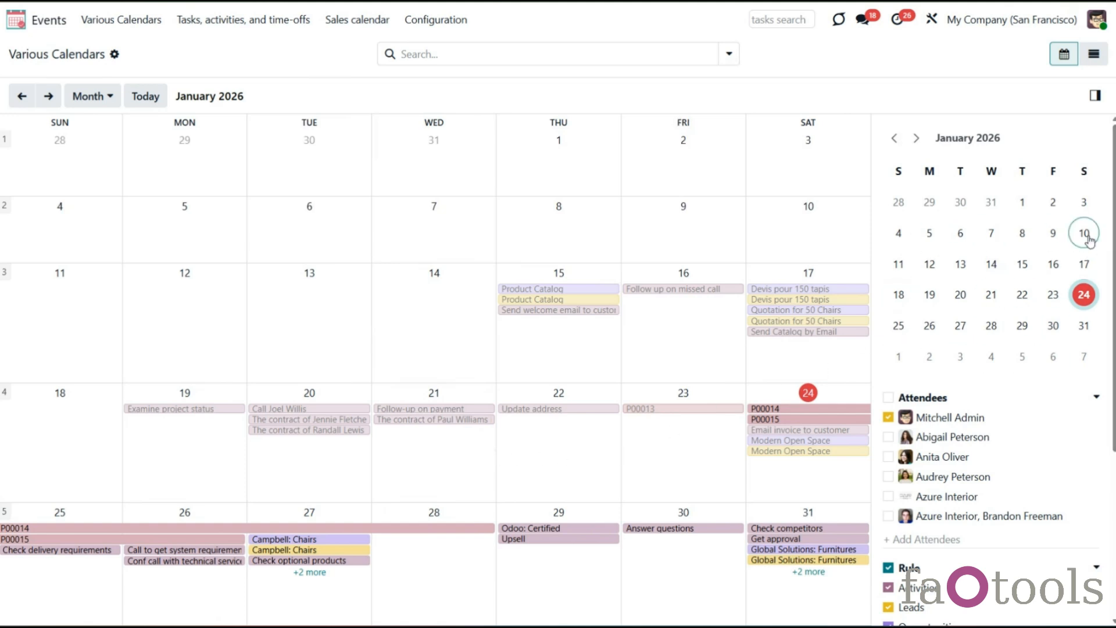
Use the mini calendar to view the week of 13 January, the day of 15 January, and 2 February 2026
click(963, 269)
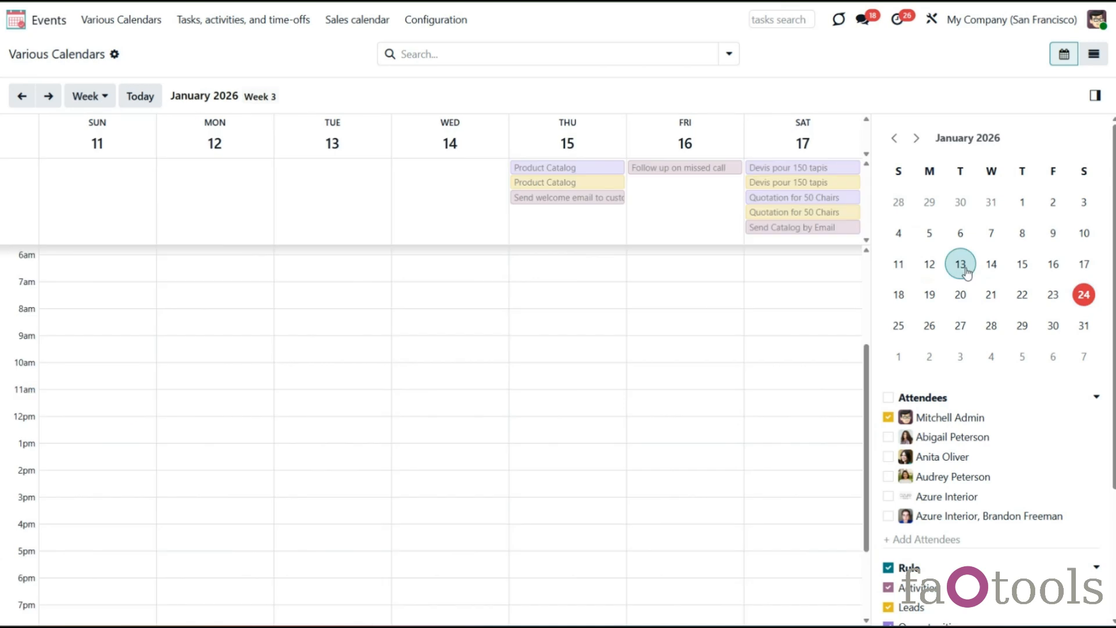
click(1029, 270)
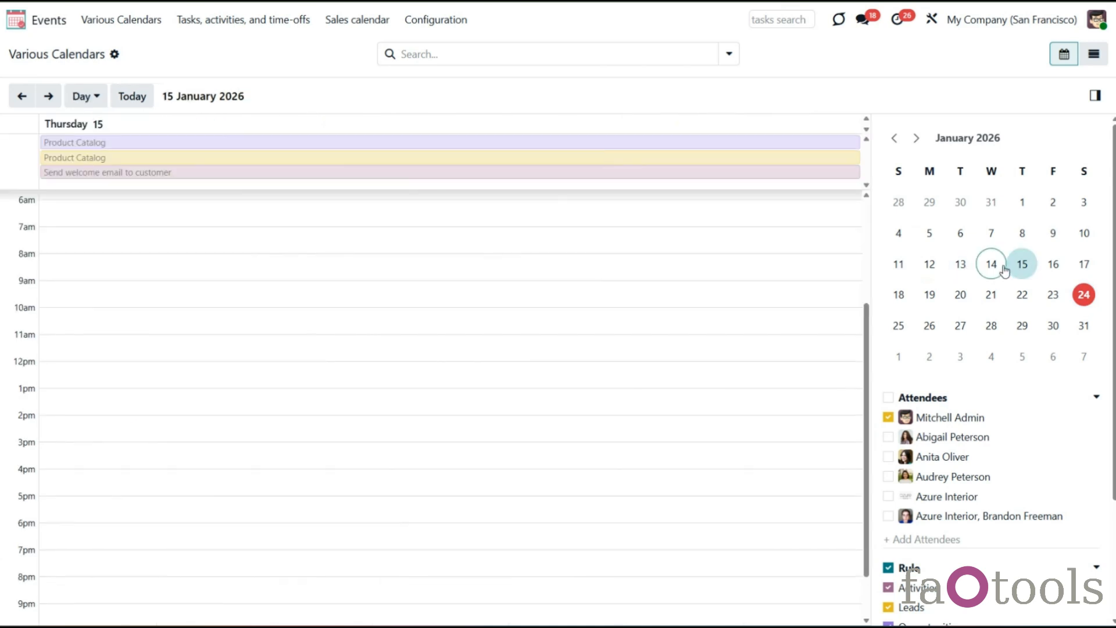
click(896, 139)
click(895, 142)
click(917, 139)
click(918, 140)
click(918, 140)
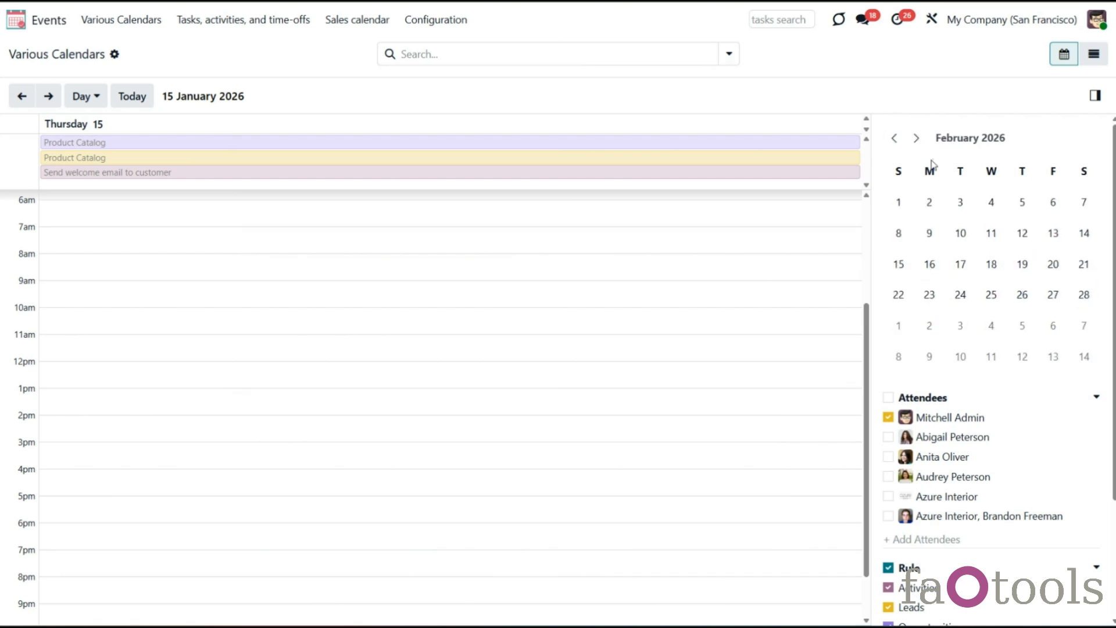
click(958, 204)
click(930, 203)
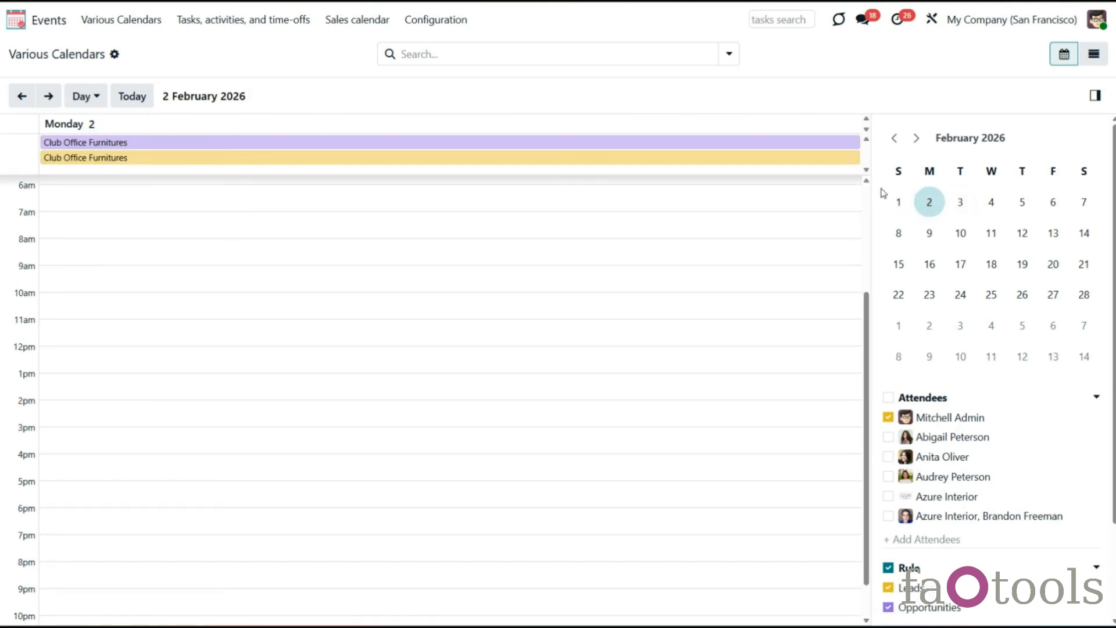
click(903, 149)
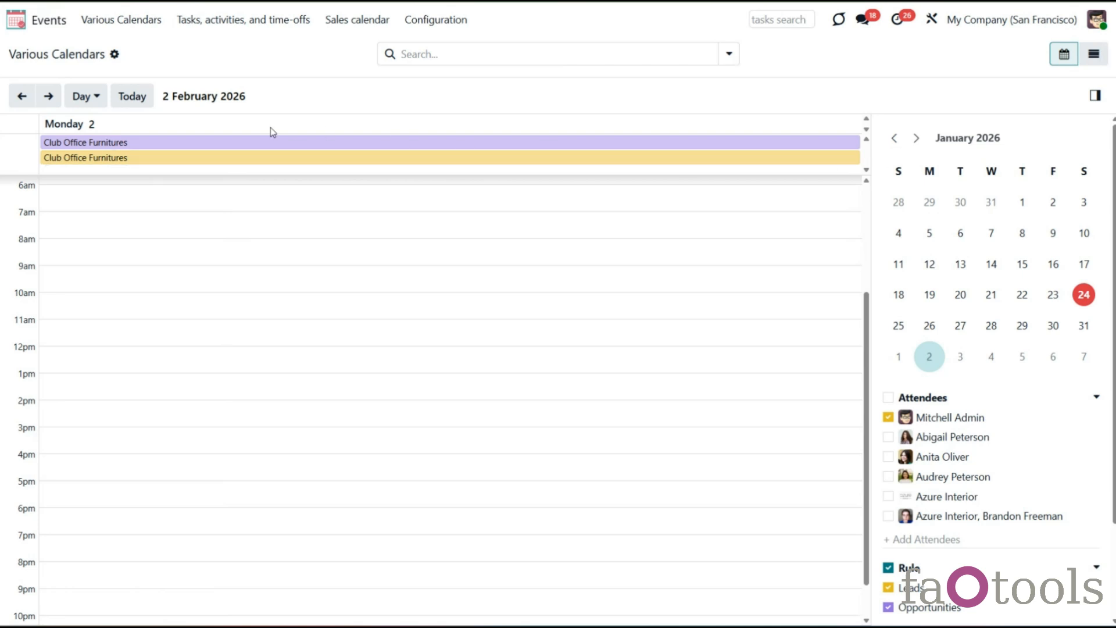
Return Various Calendars to the month scale and go back to January 2026
click(83, 96)
click(115, 184)
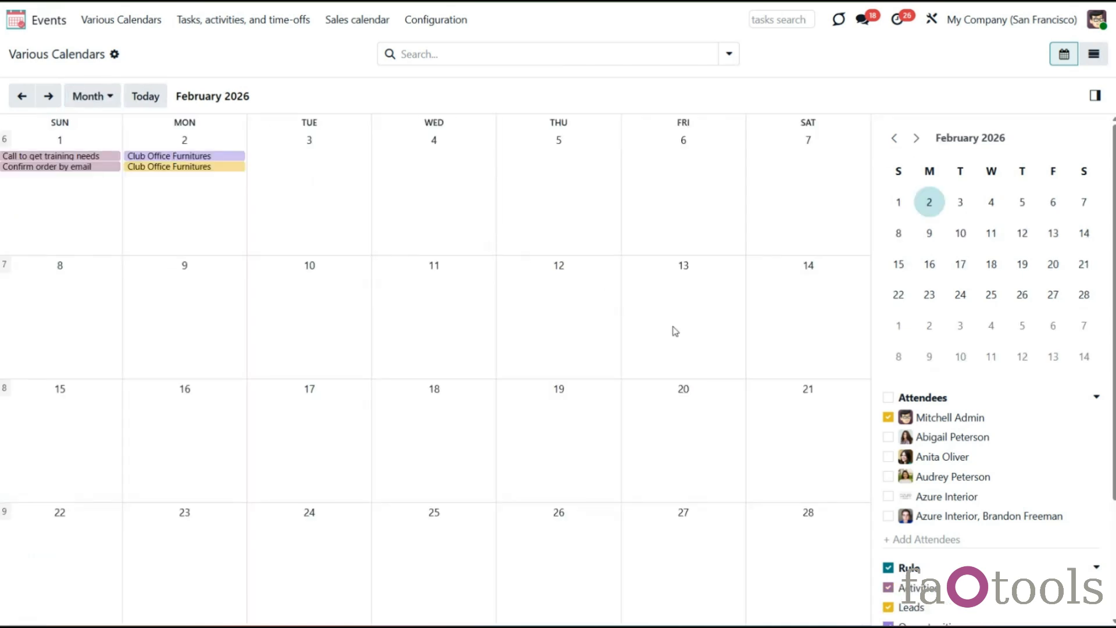
click(22, 97)
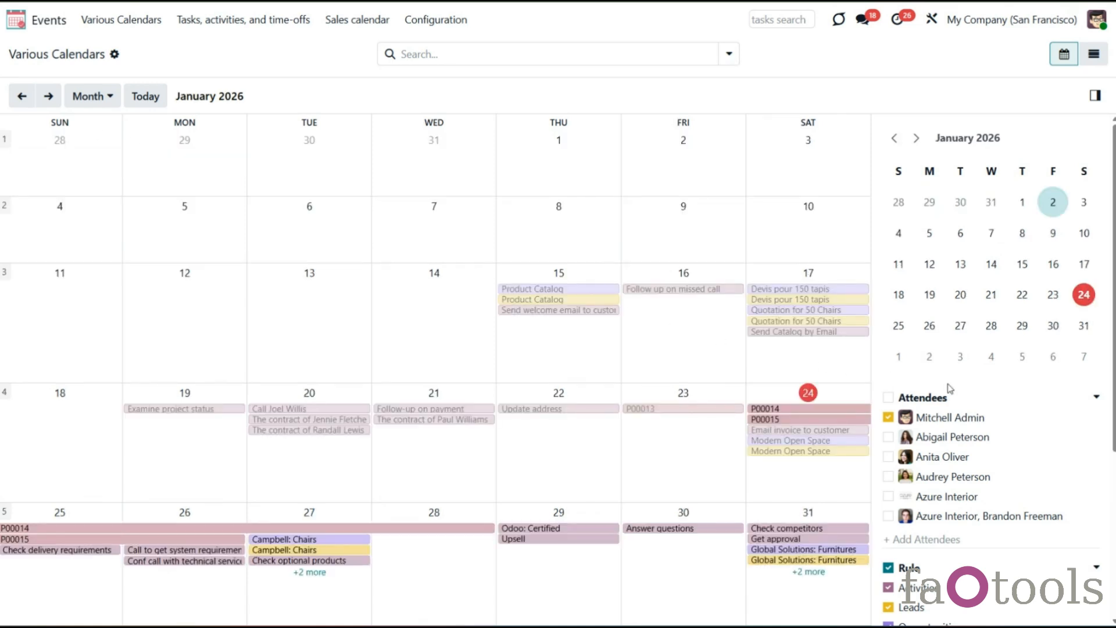
Toggle the Activities, Purchase Order, and Leads rule filters in Various Calendars, and open the Sales calendar
scroll(949, 388, down, 3)
click(888, 412)
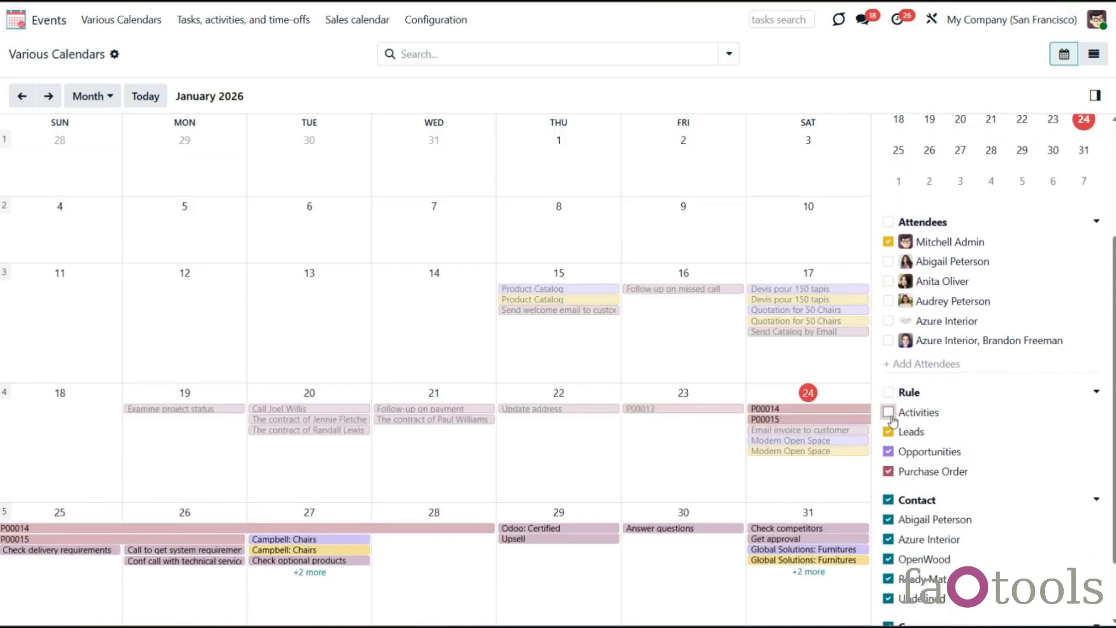
click(888, 412)
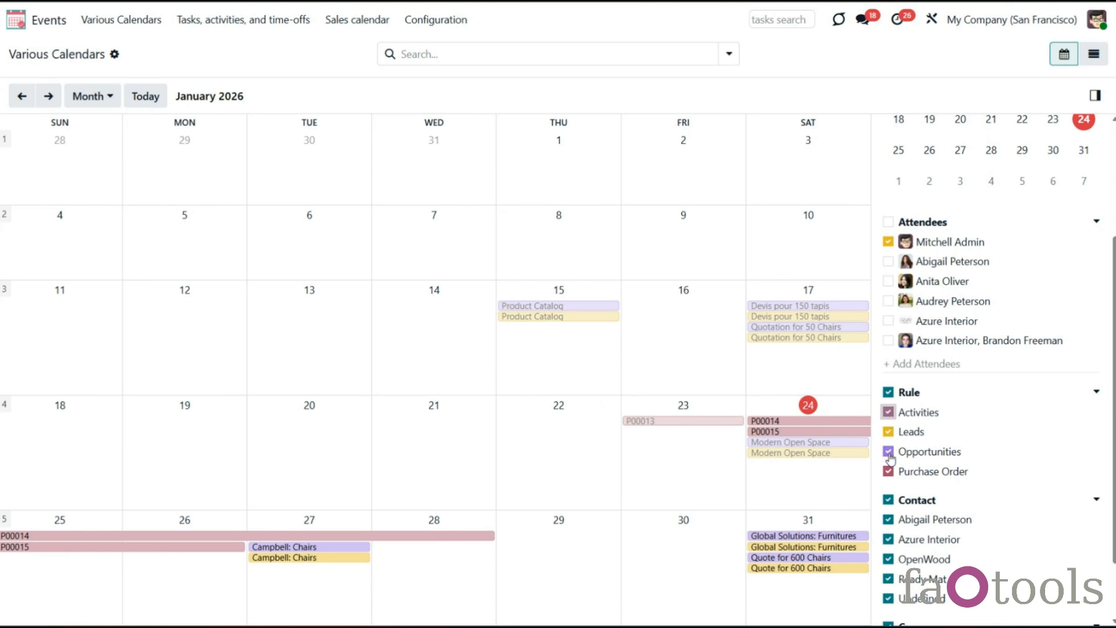
click(890, 471)
click(890, 431)
click(888, 412)
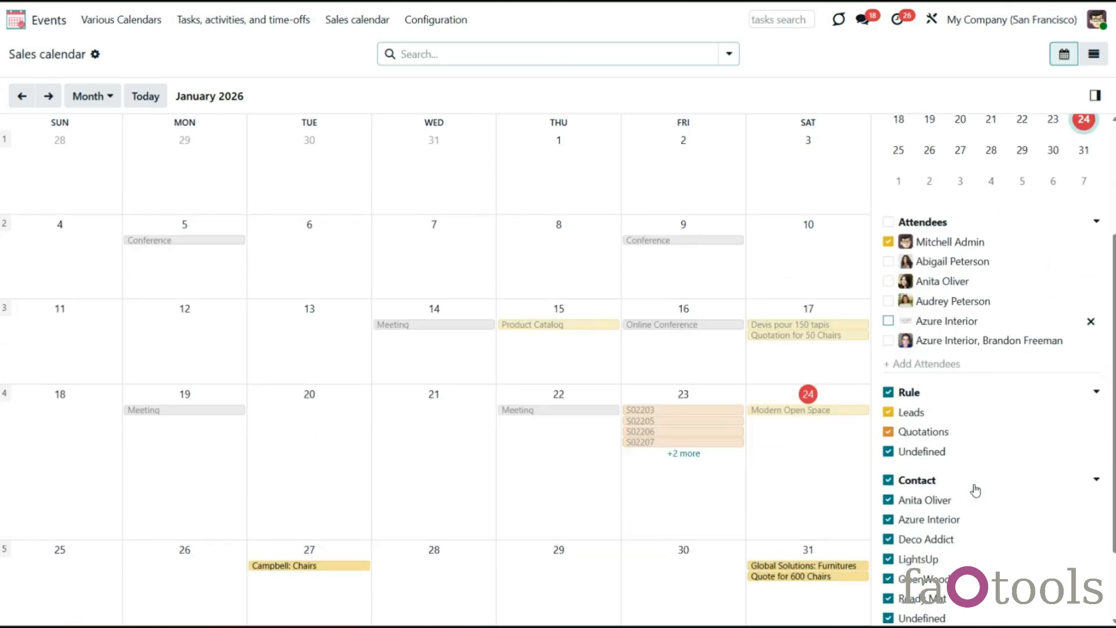
Hide the Leads and Quotations events in the Sales calendar, and return to Various Calendars
click(888, 412)
click(888, 432)
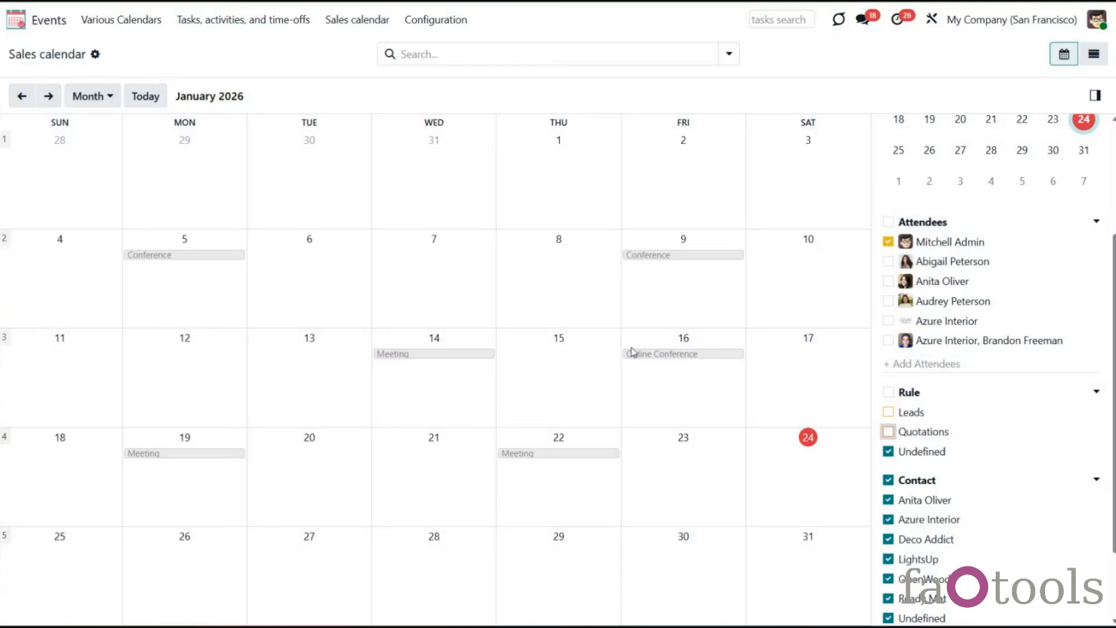
click(121, 19)
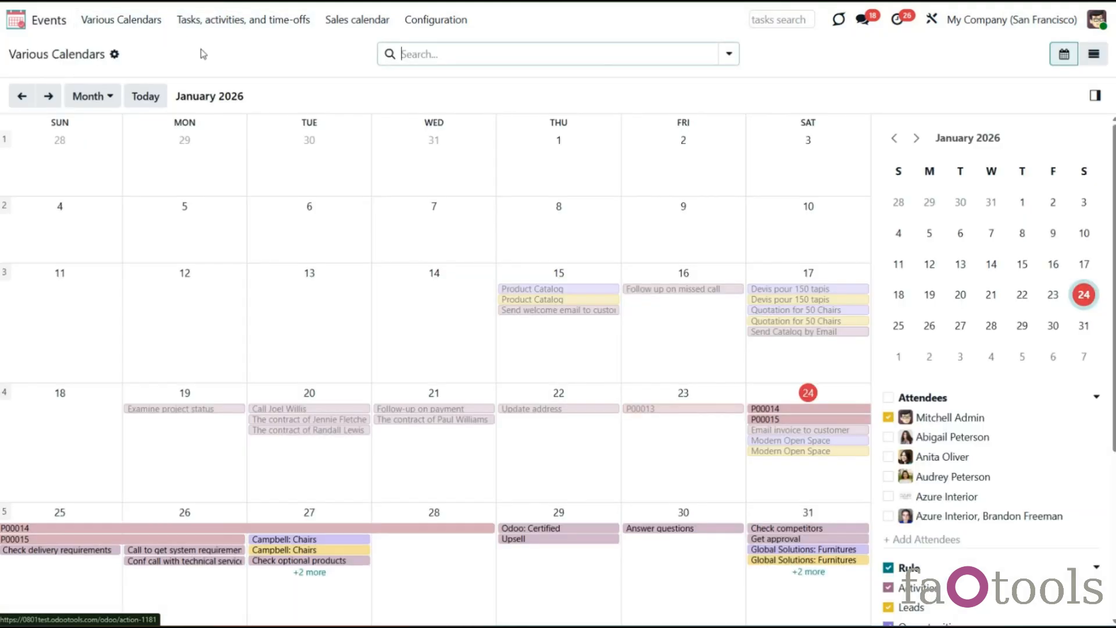
Create an event titled Conference on 22 January 2026 in Various Calendars
click(460, 481)
text(Conference)
click(483, 374)
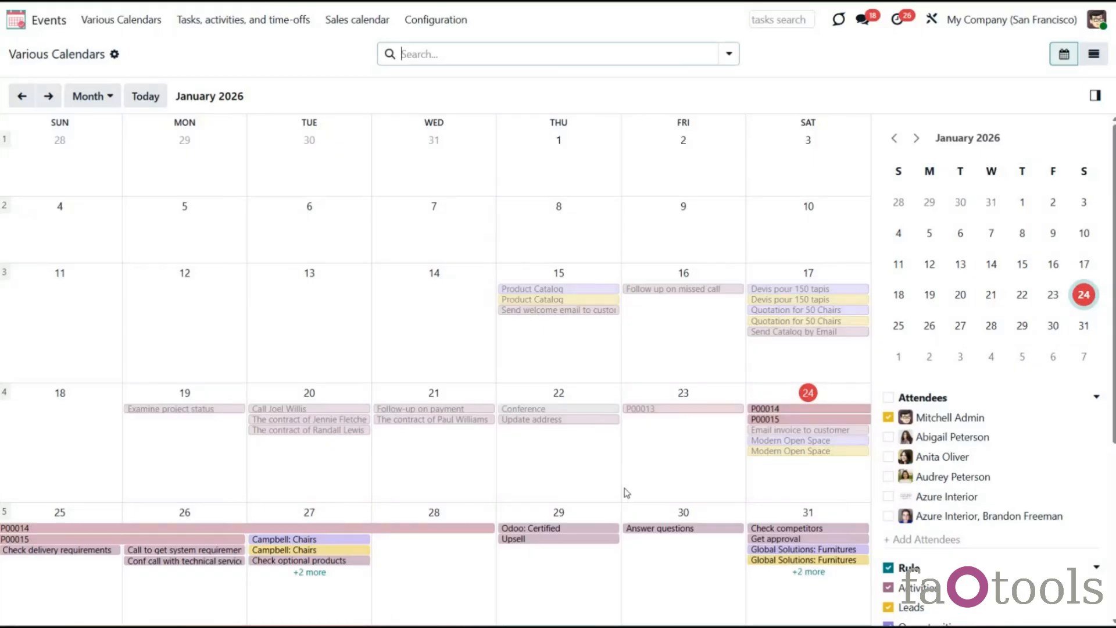
Assign a contact to the Conference event, save it, and view its details back in Various Calendars
click(526, 410)
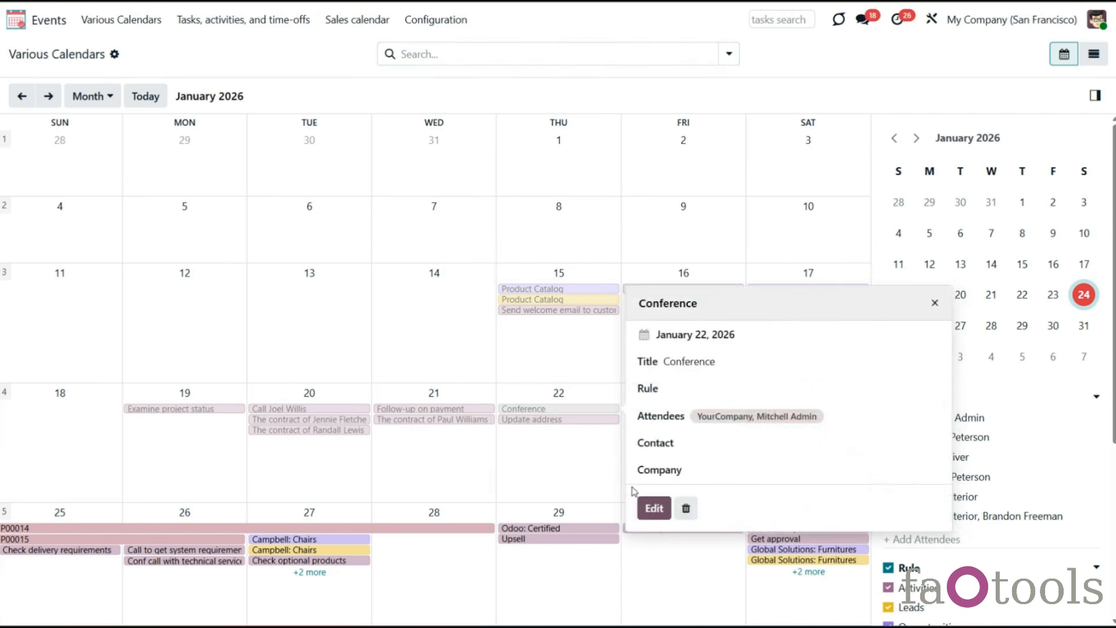
click(647, 504)
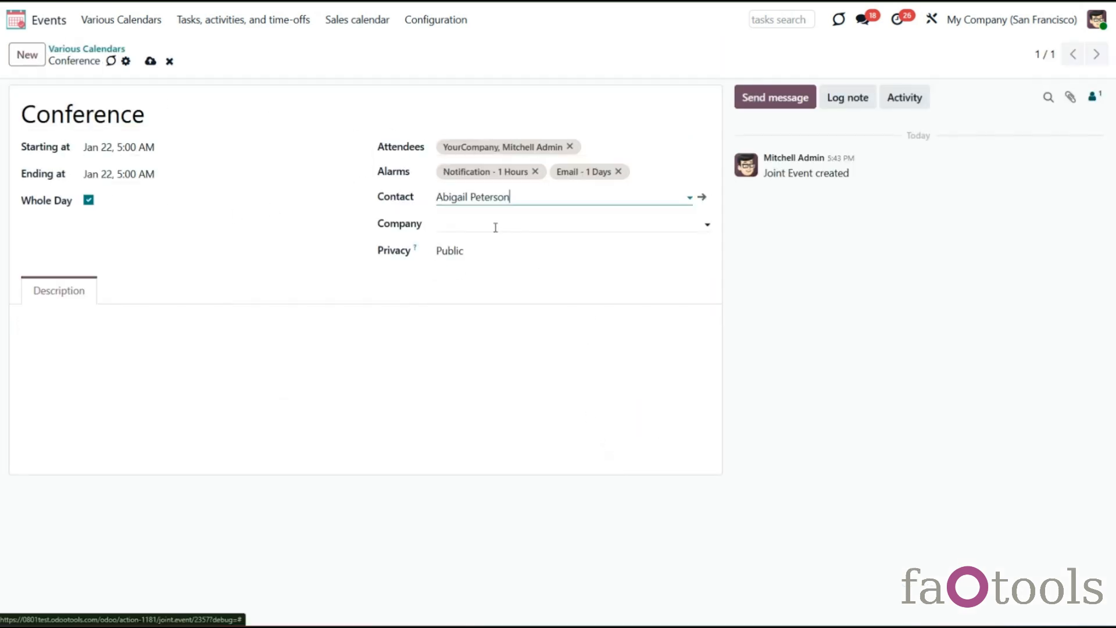
click(150, 61)
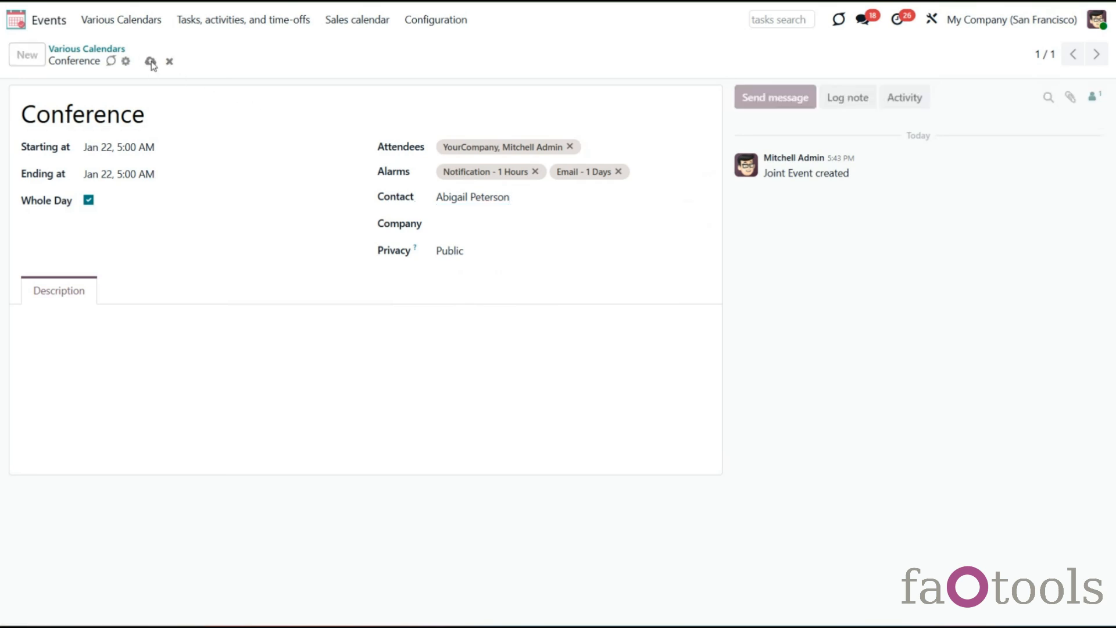
click(124, 21)
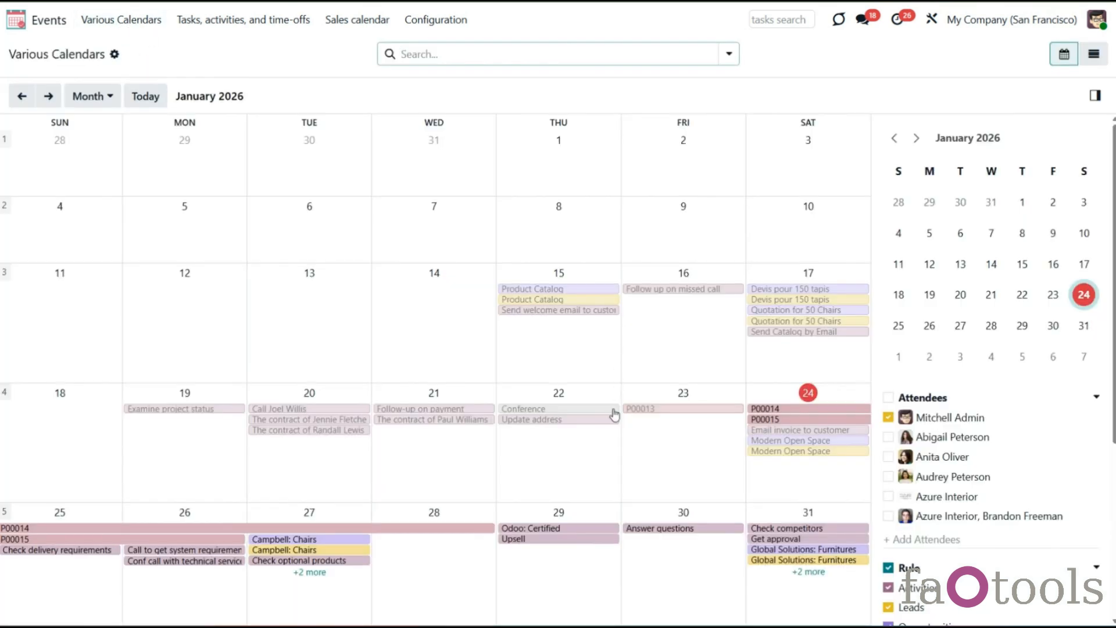
click(613, 410)
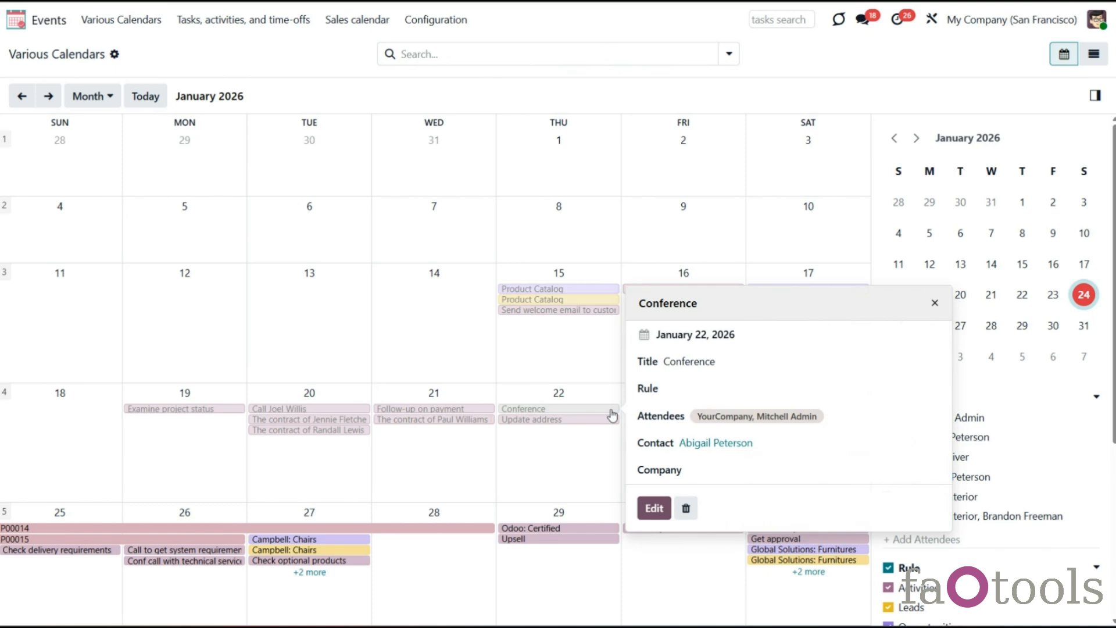
click(609, 463)
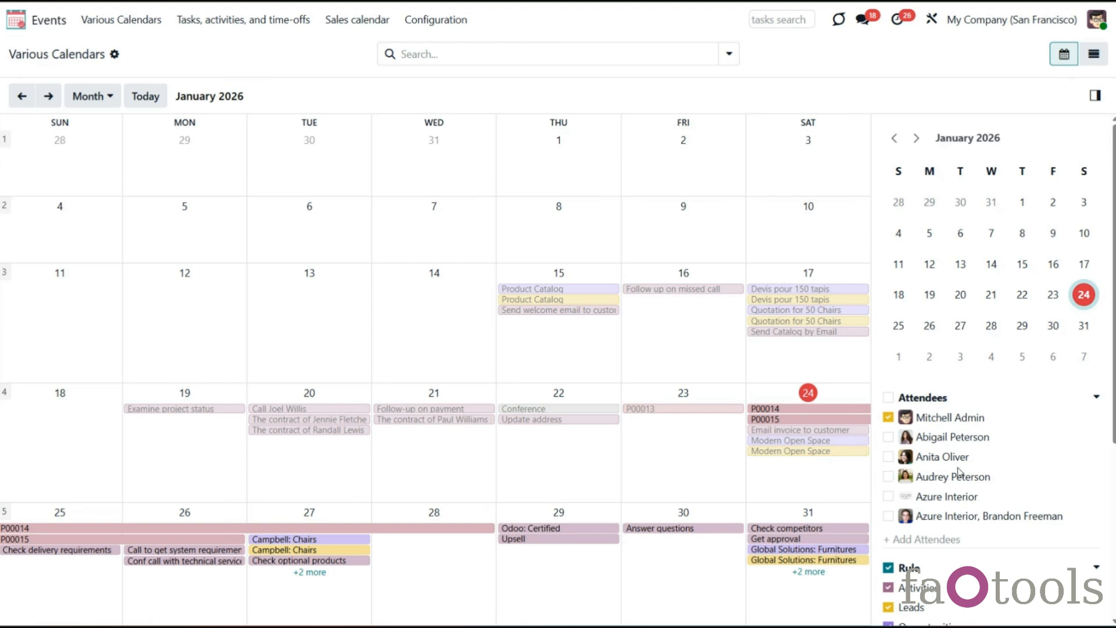
Toggle individual attendee filters in Various Calendars, and show the events of all listed attendees
scroll(959, 472, down, 4)
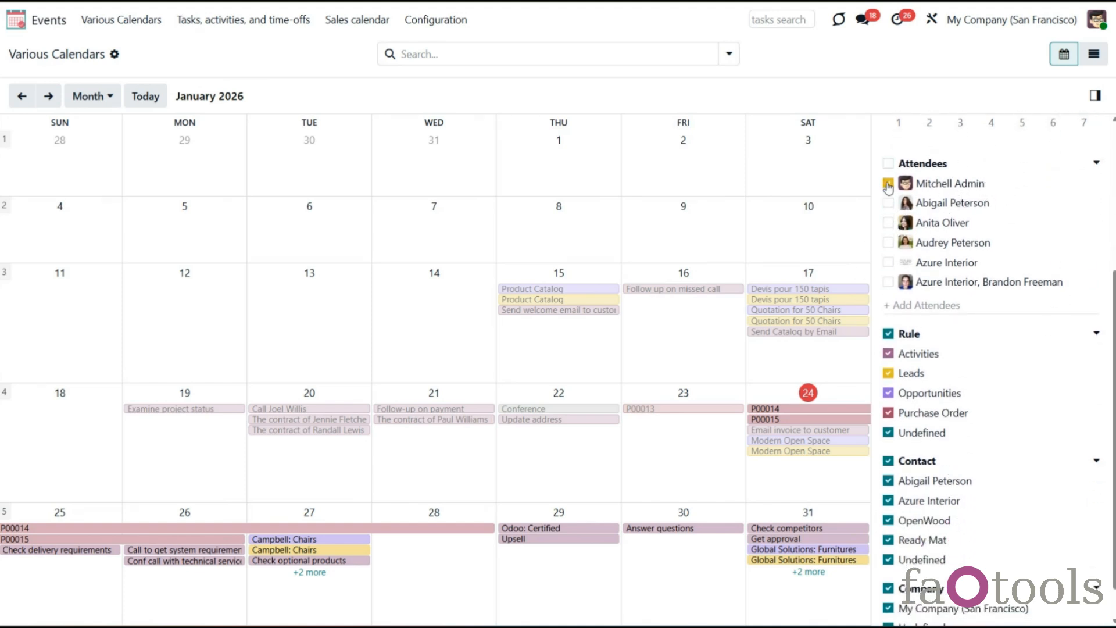
click(889, 204)
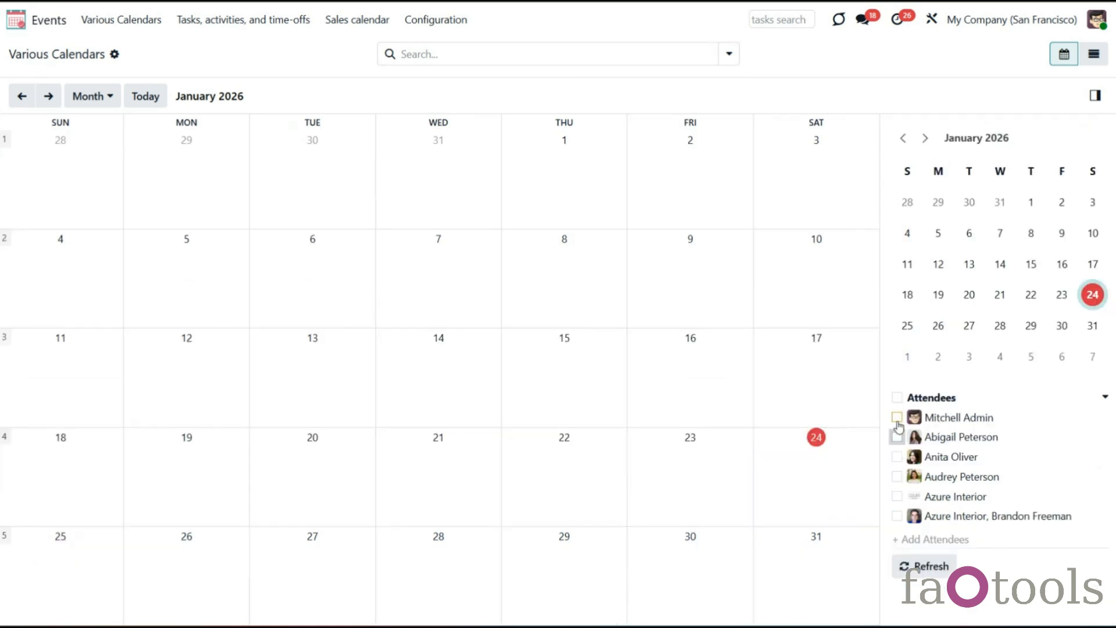
click(898, 419)
click(897, 397)
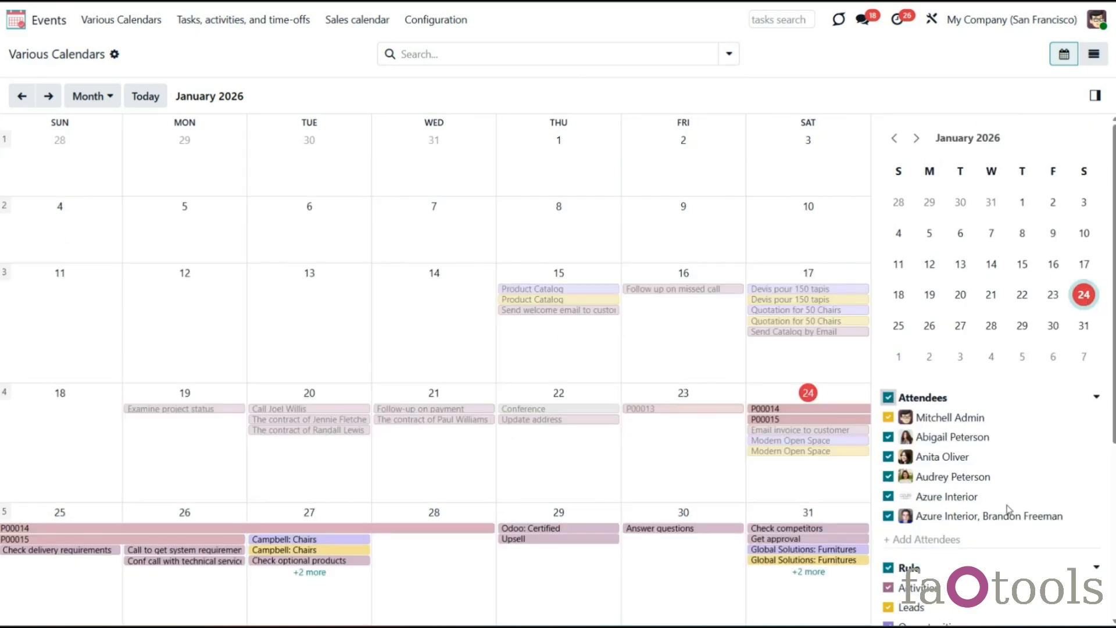
Add Deco Addict and two individual contacts to the attendee filters of Various Calendars
click(967, 541)
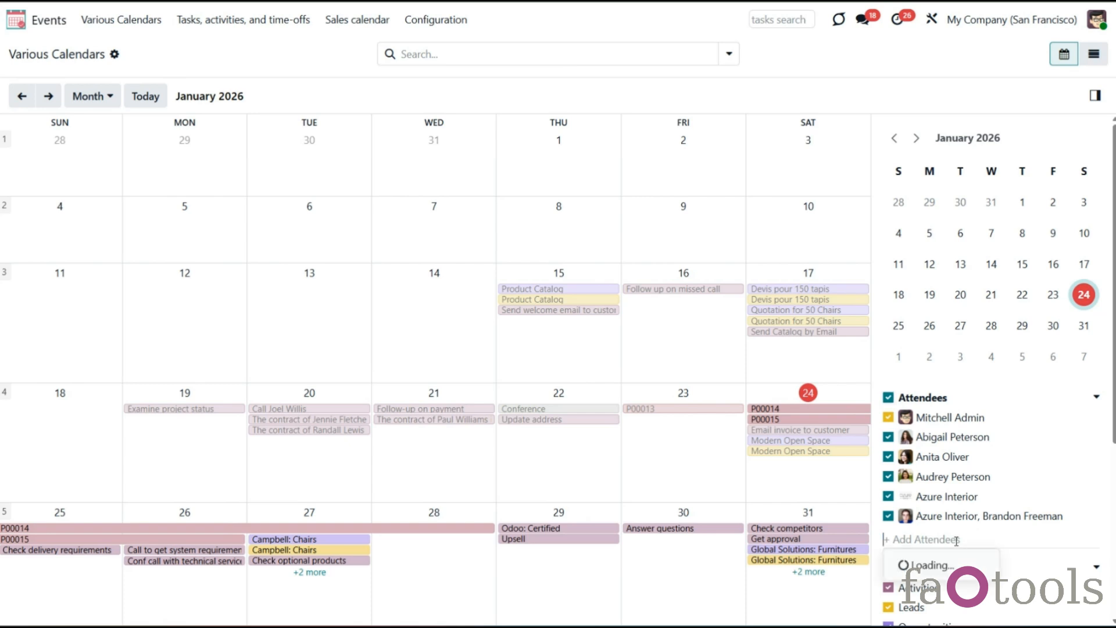
click(929, 413)
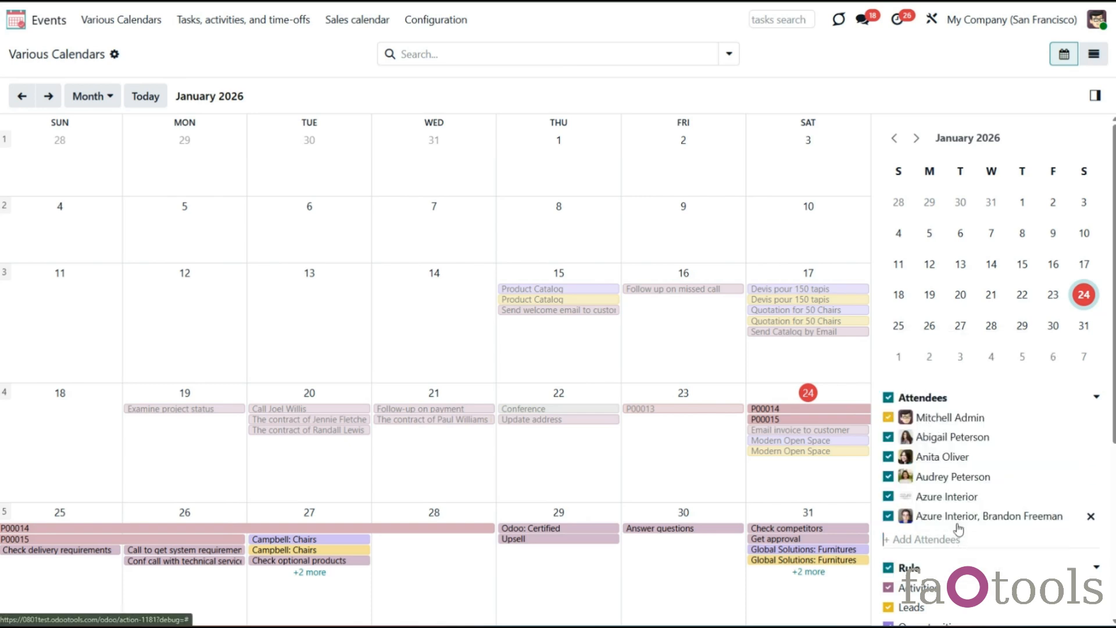
click(945, 559)
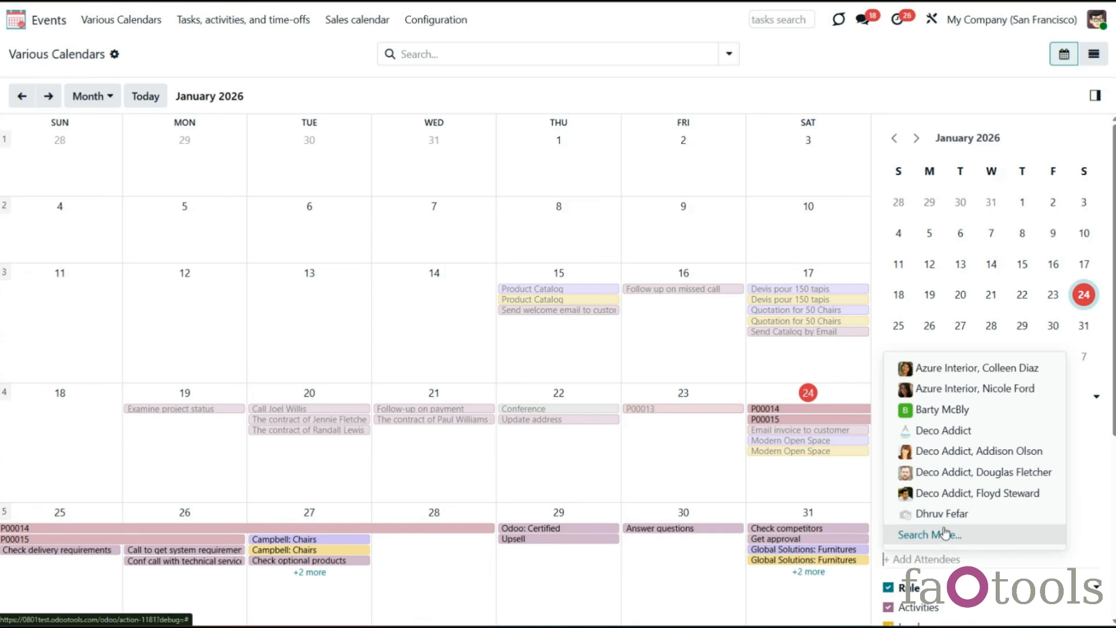
text(d)
click(918, 516)
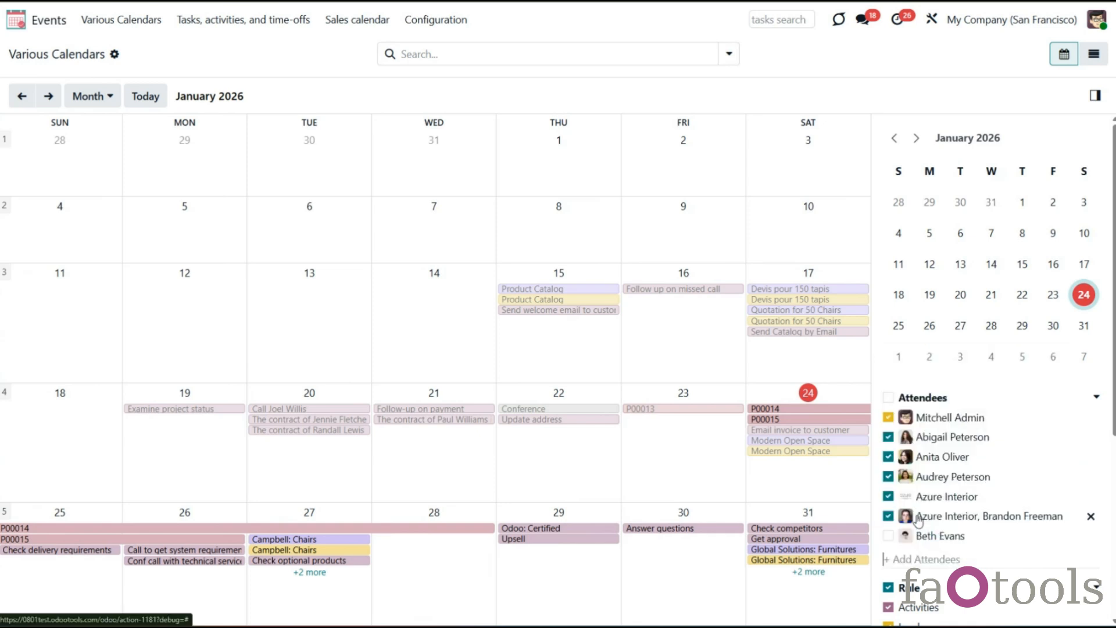
click(929, 579)
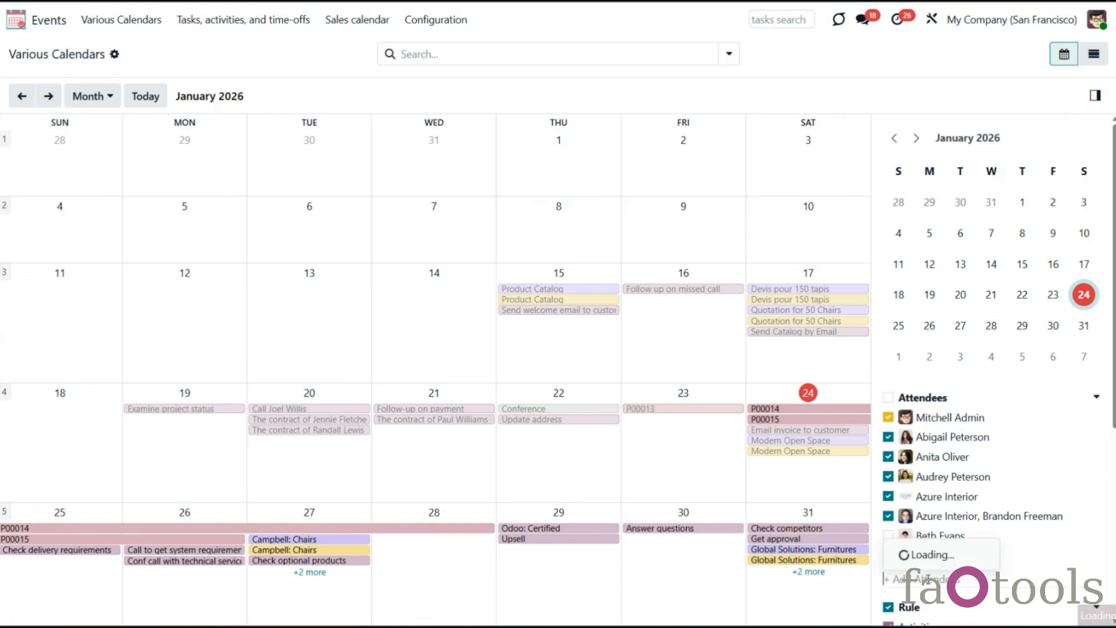
click(908, 516)
Enable the filters of the three newly added attendees
click(888, 535)
click(889, 575)
click(888, 556)
Remove Azure Interior, its individual contact, and the attendee listed directly above them from the attendee filters
scroll(1110, 576, down, 3)
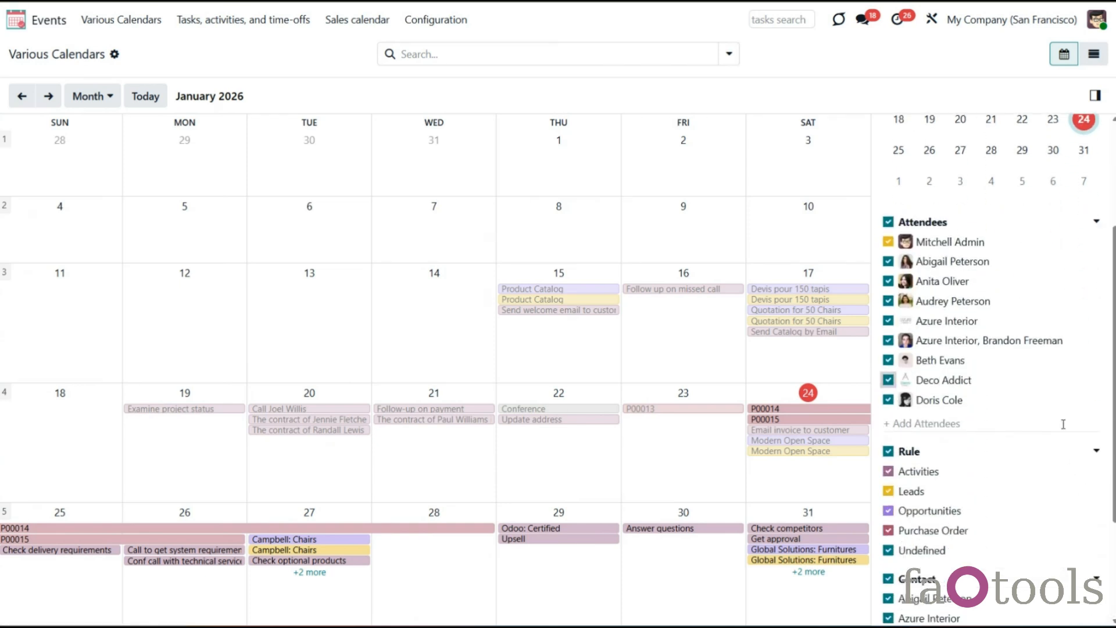
click(1089, 340)
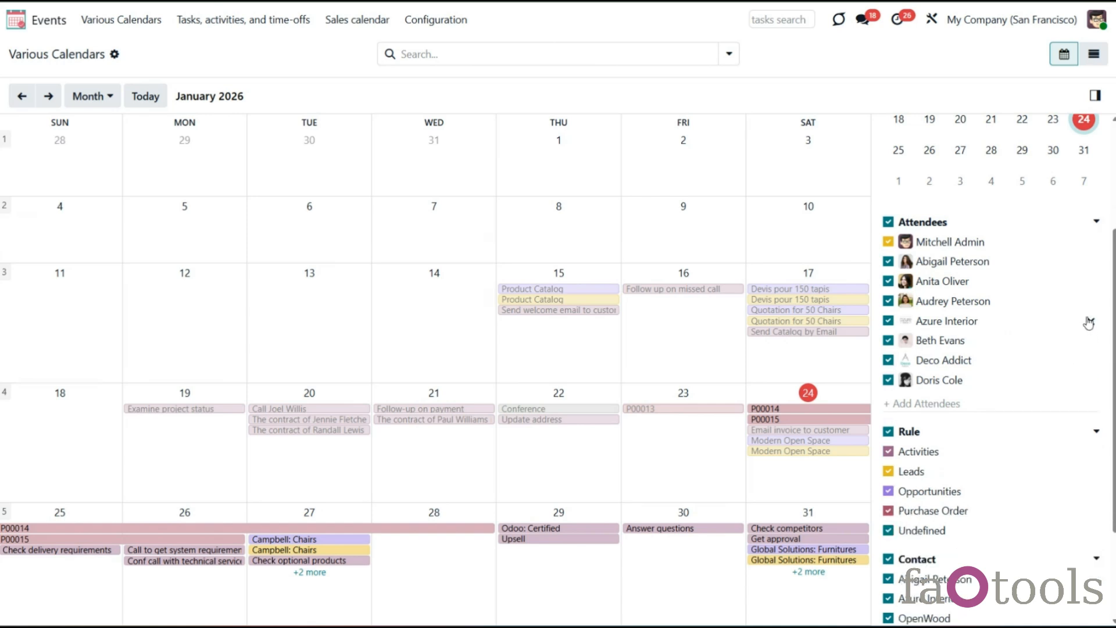
click(1089, 320)
click(1091, 301)
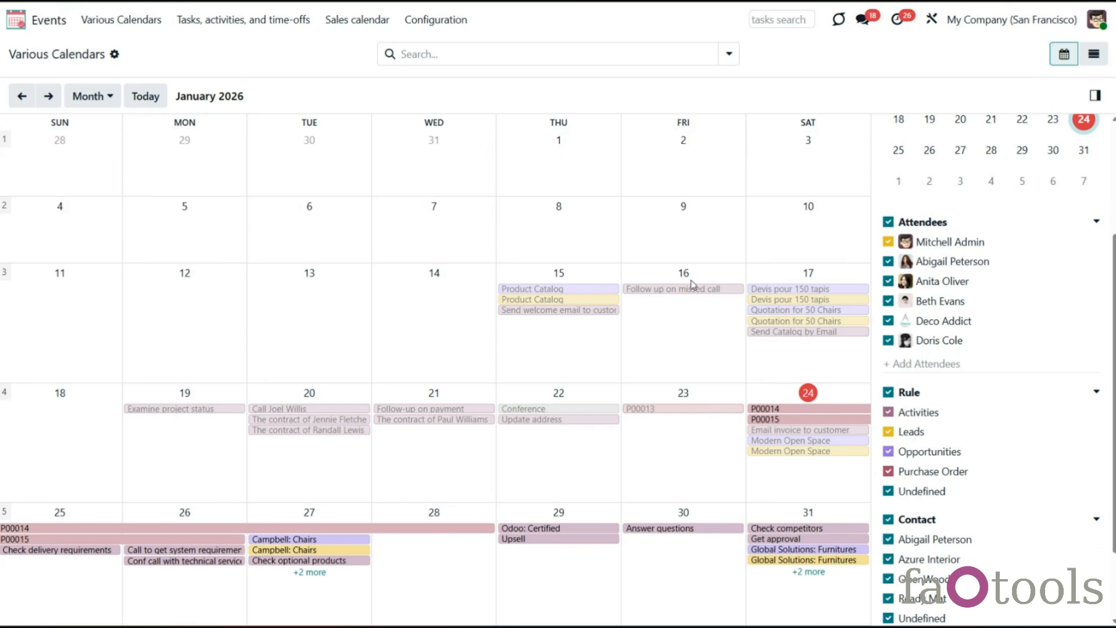
Search Various Calendars for events whose contact matches azure
click(469, 54)
text(az)
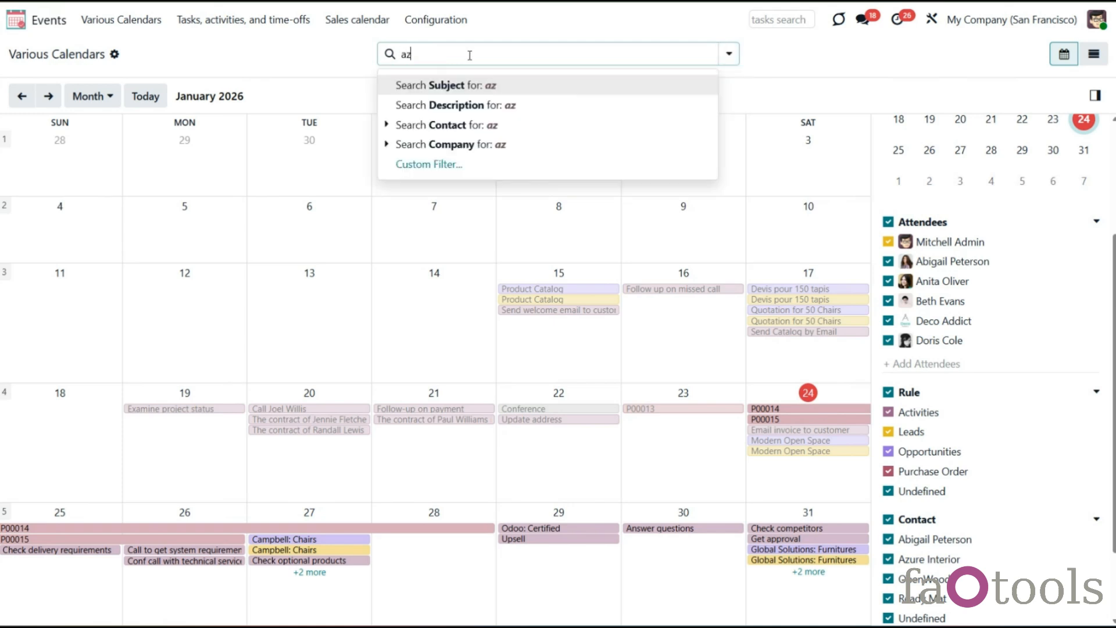
text(ure)
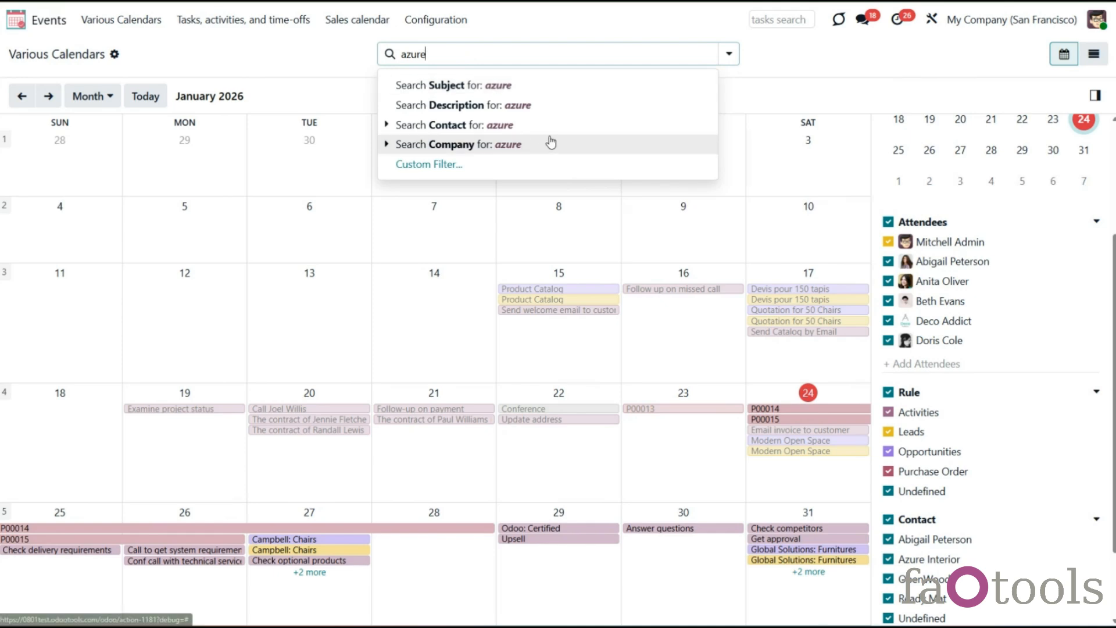
click(581, 133)
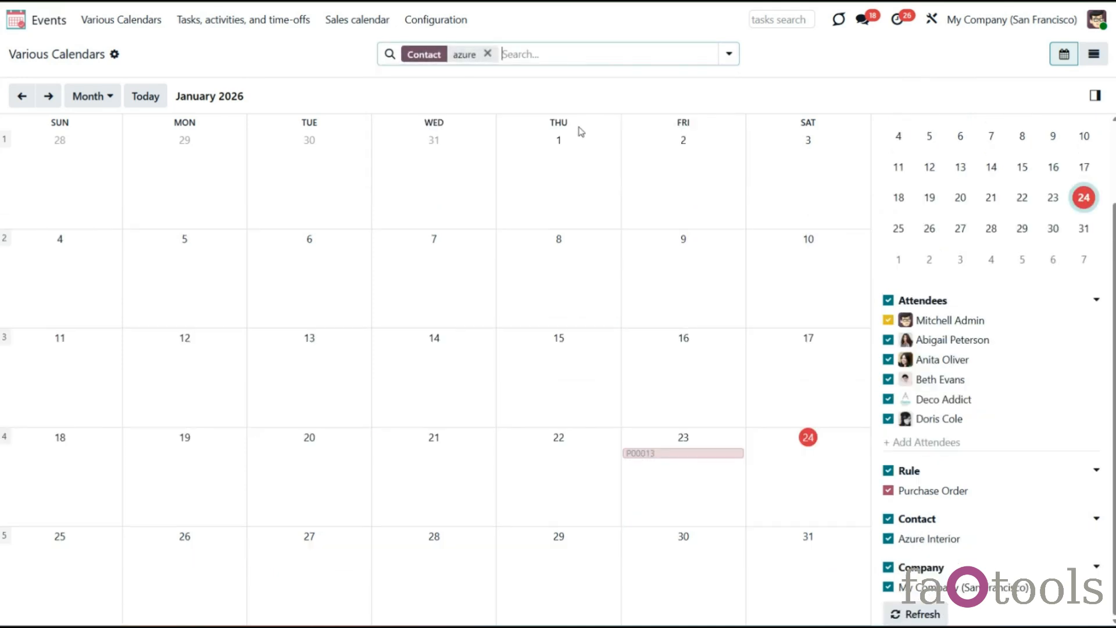
Open the Azure Interior purchase order event on 23 January for editing and inspect its start and end date fields
click(665, 457)
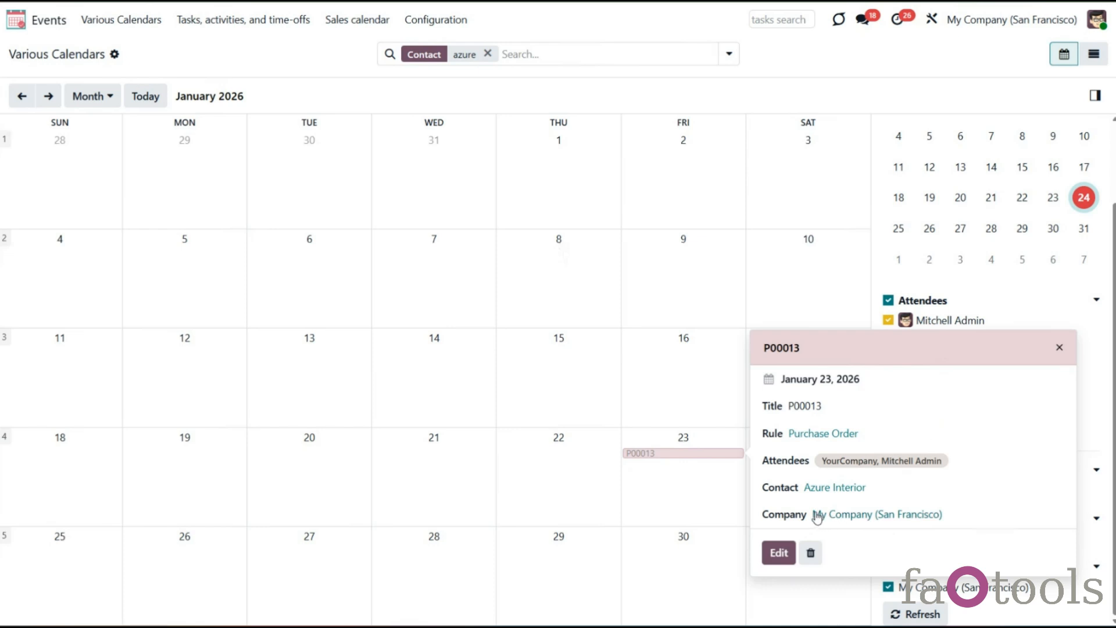
click(777, 553)
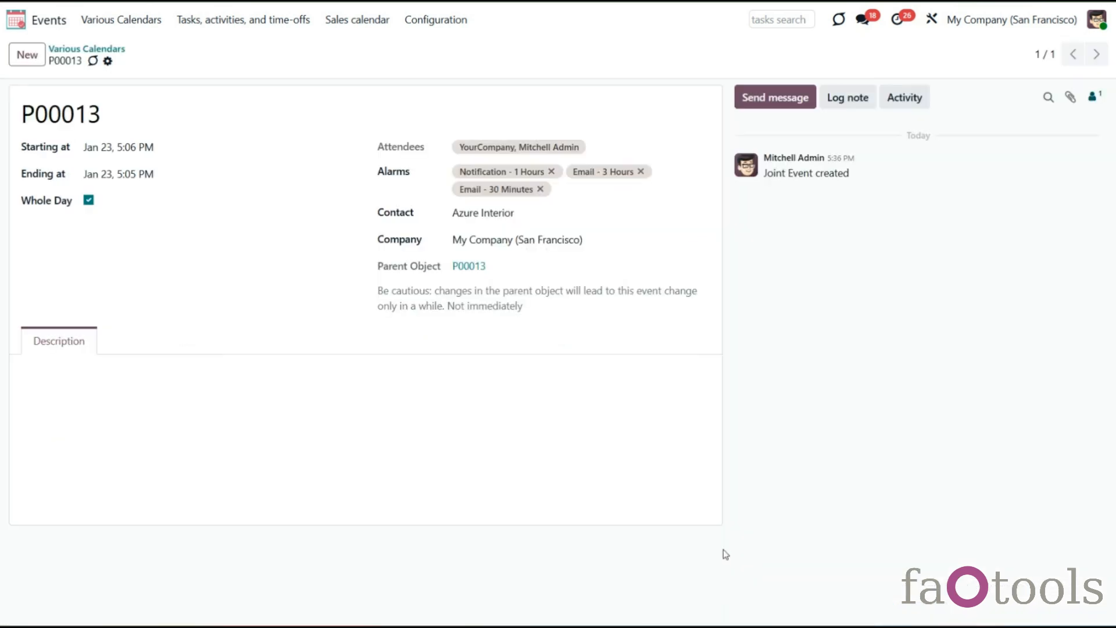
click(126, 148)
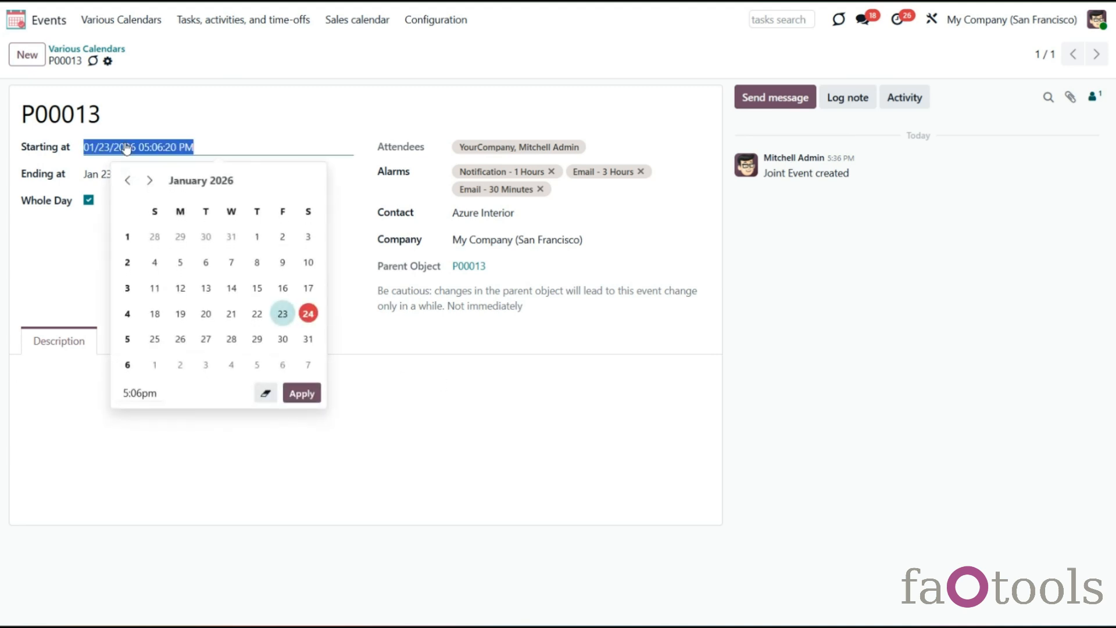
click(87, 174)
click(66, 271)
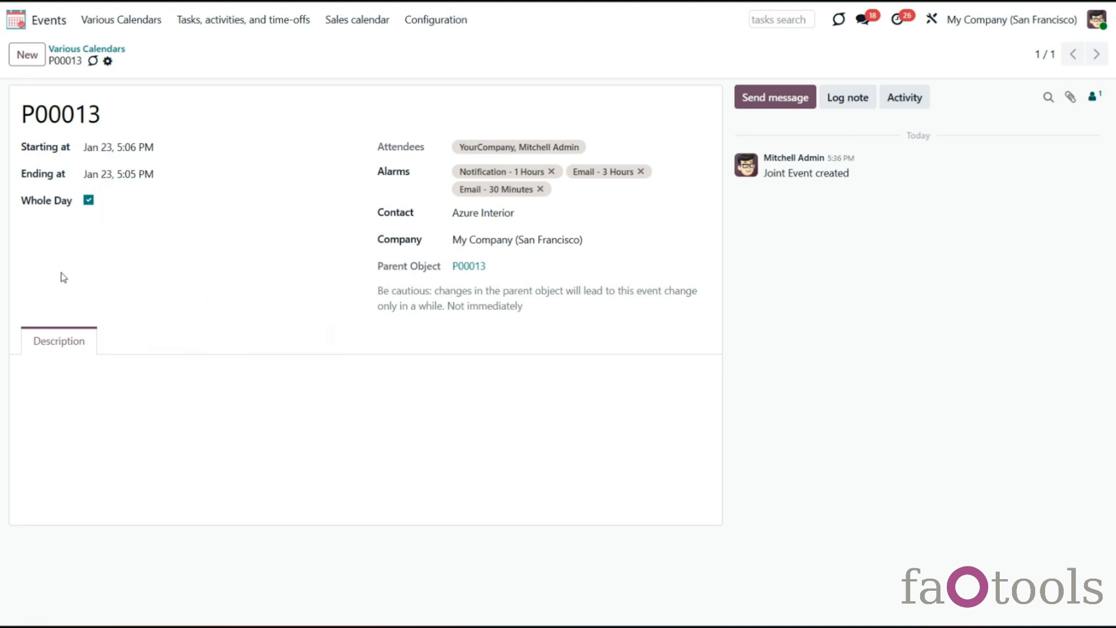
Remove the Email - 30 Minutes alarm from the purchase order event, save it, and return to Various Calendars
click(468, 214)
click(518, 213)
click(571, 190)
click(540, 189)
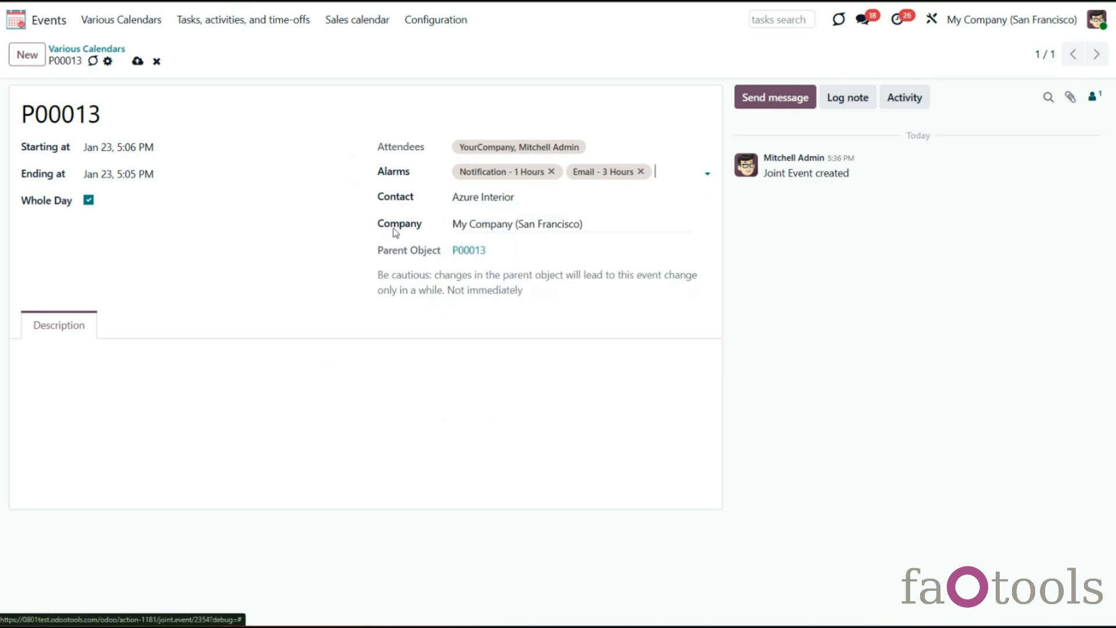
click(137, 61)
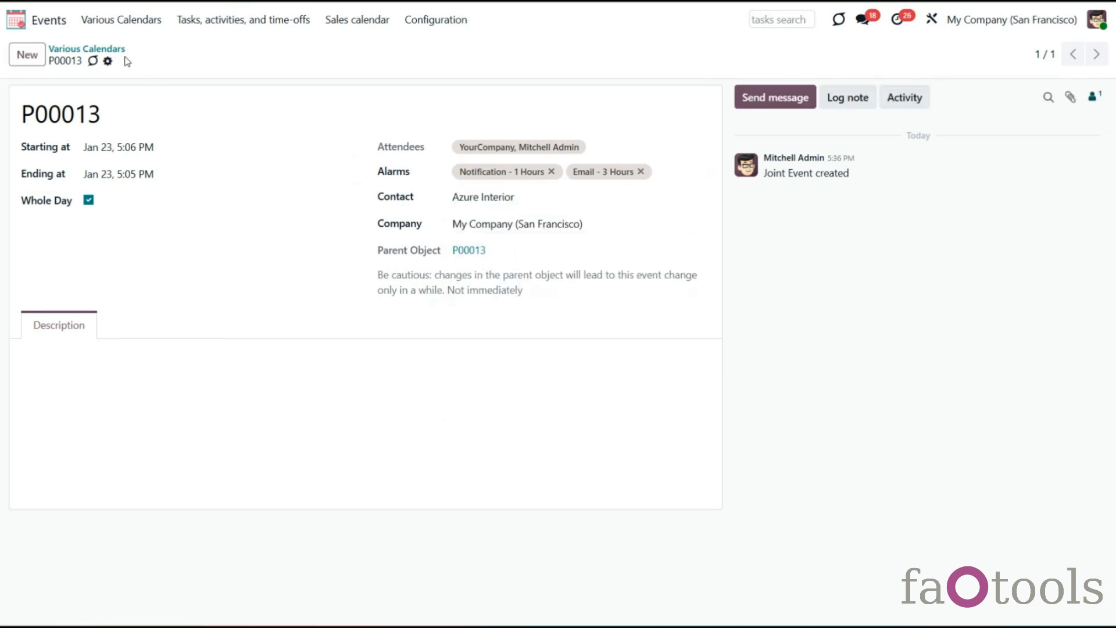
click(116, 51)
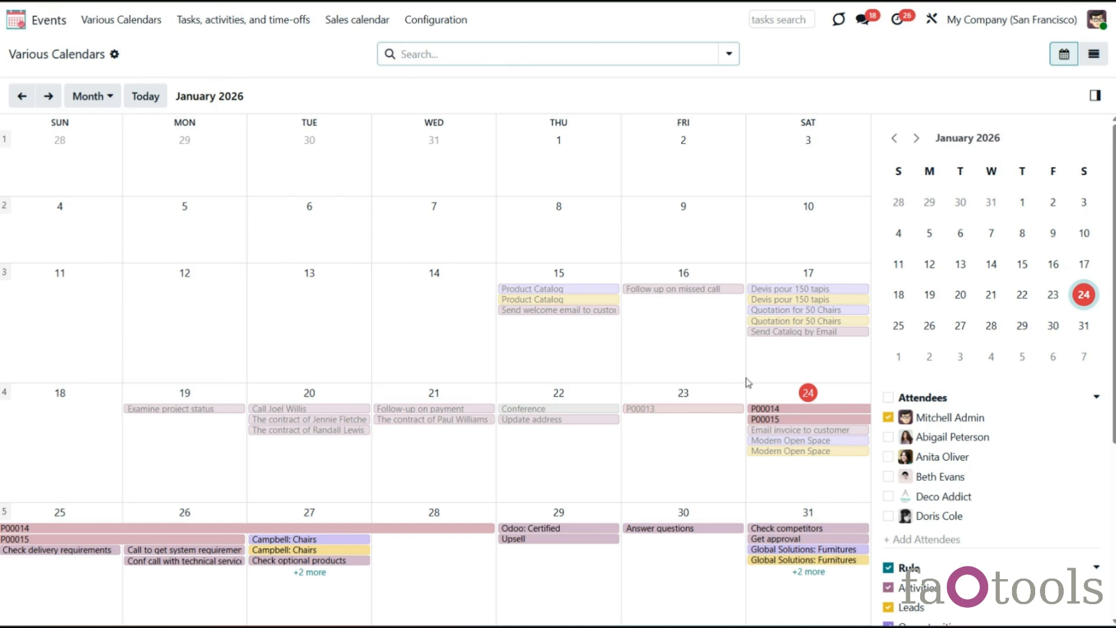
Rename the opportunity event Devis pour 150 tapis on 17 January to 150 tapis, save it, and check its parent opportunity
click(762, 293)
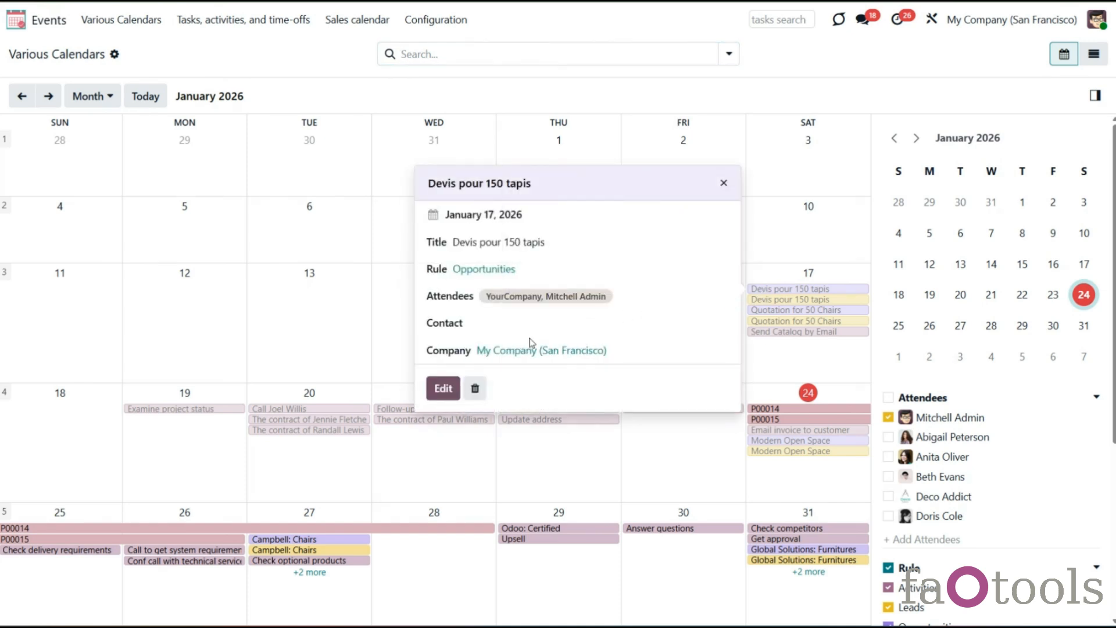
click(440, 388)
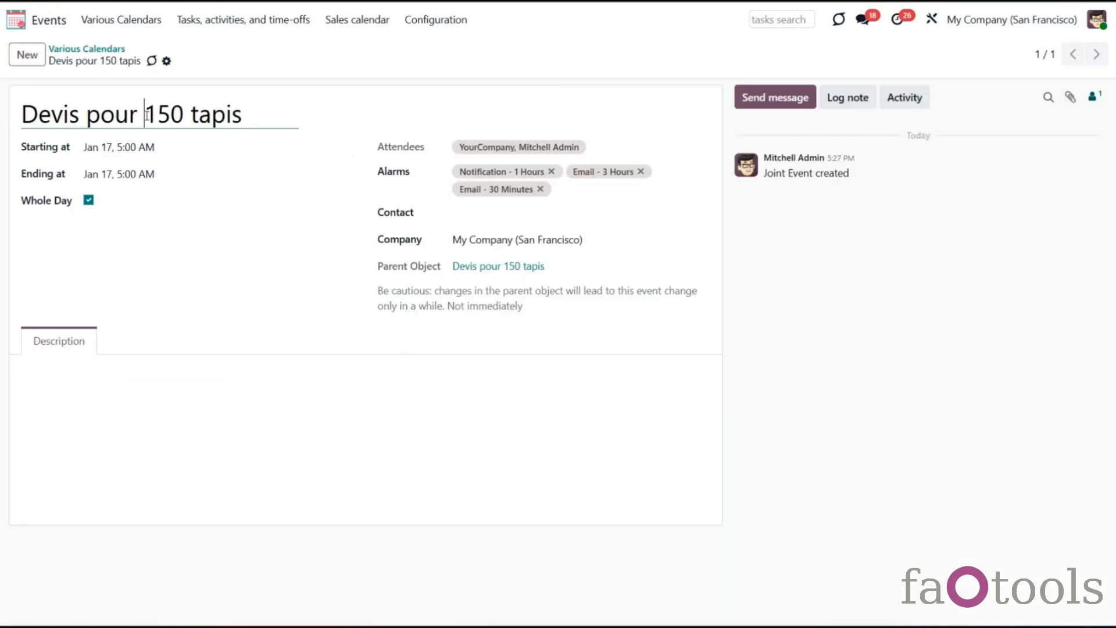
drag(145, 114, 1, 109)
key(BackSpace)
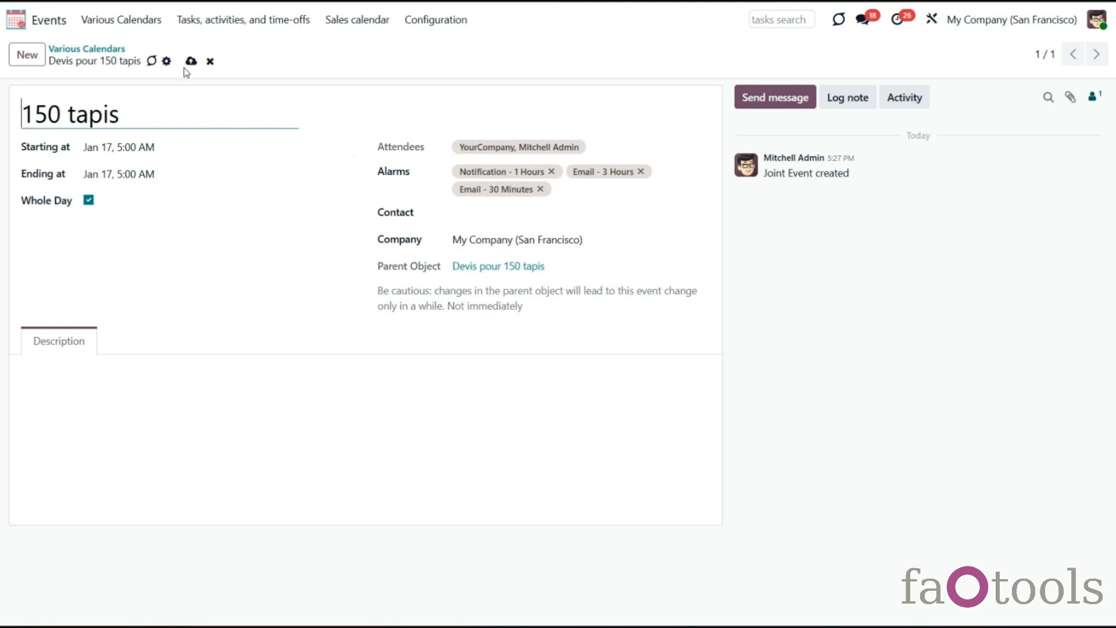
click(190, 60)
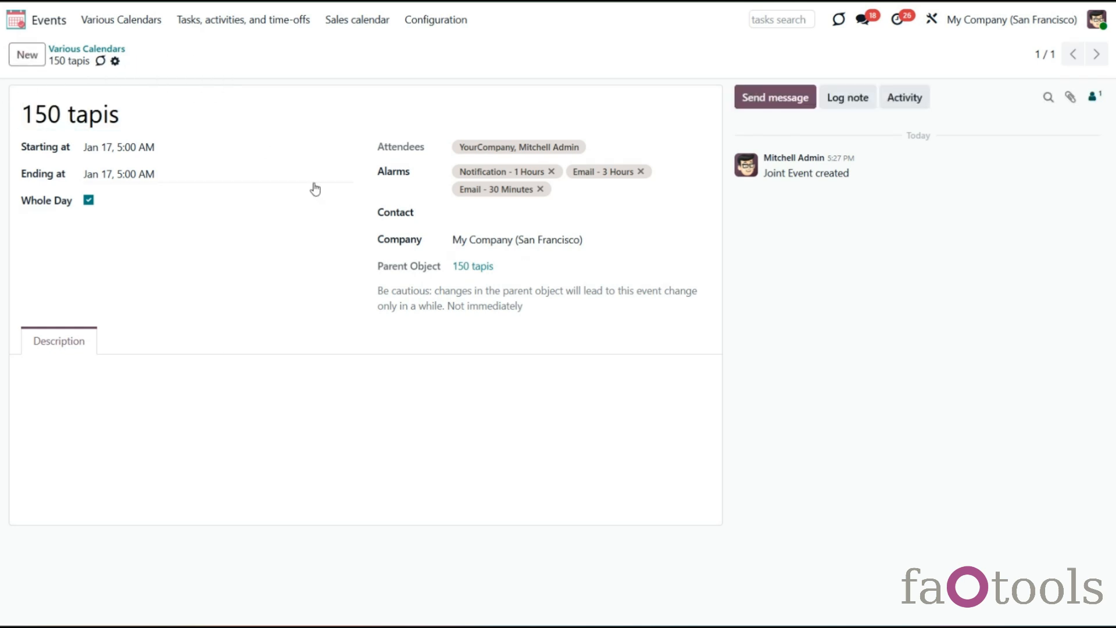
click(473, 270)
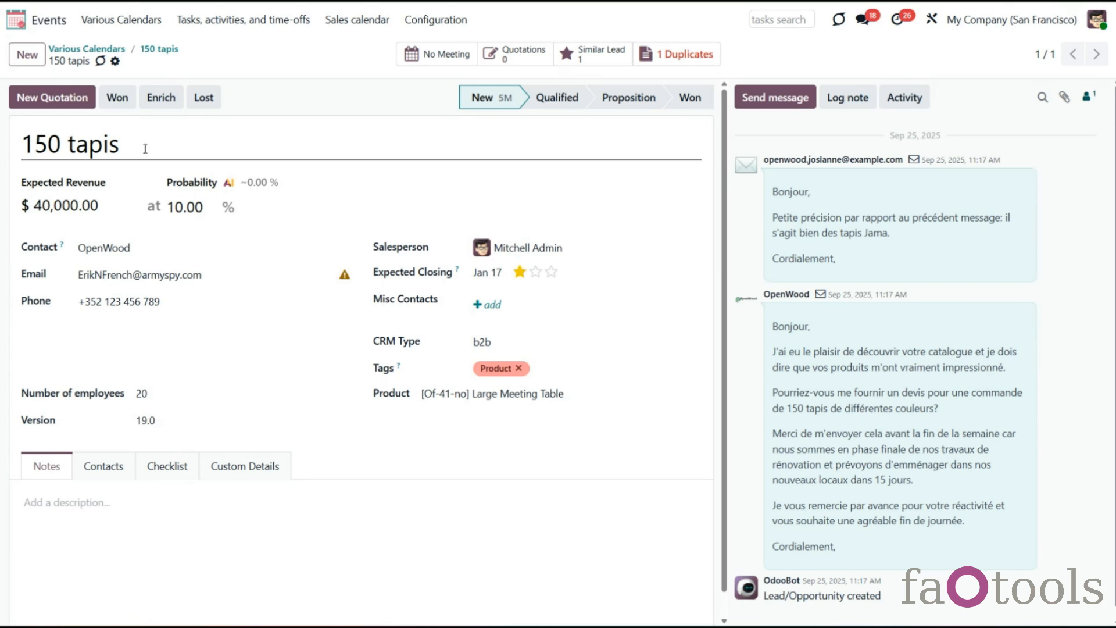
click(160, 50)
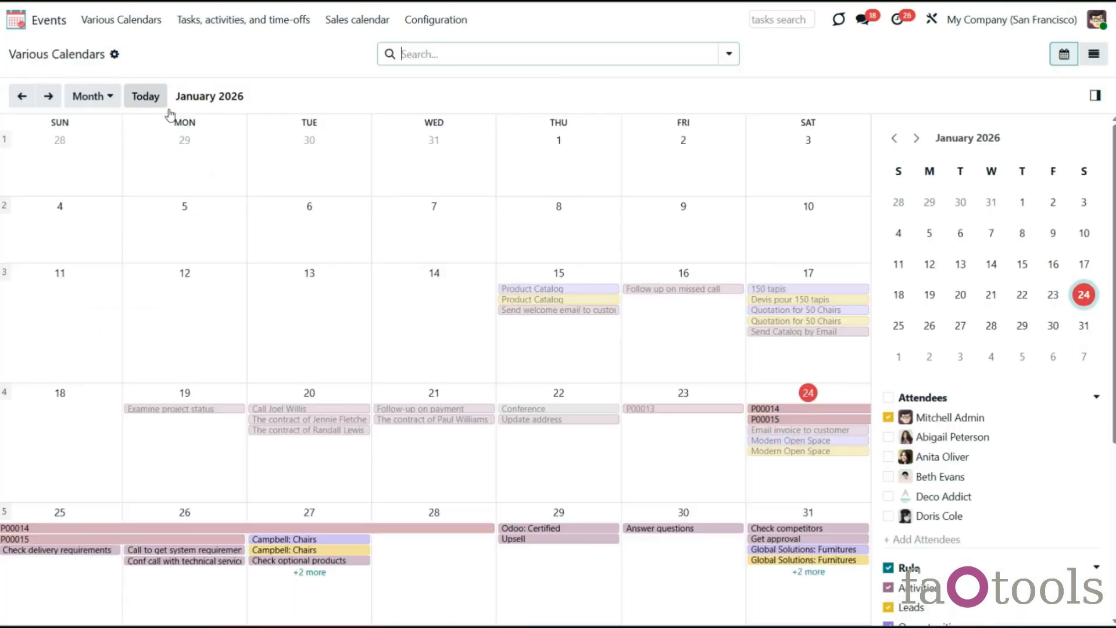
Delete the Odoo: Certified activity event on 29 January from Various Calendars
click(528, 531)
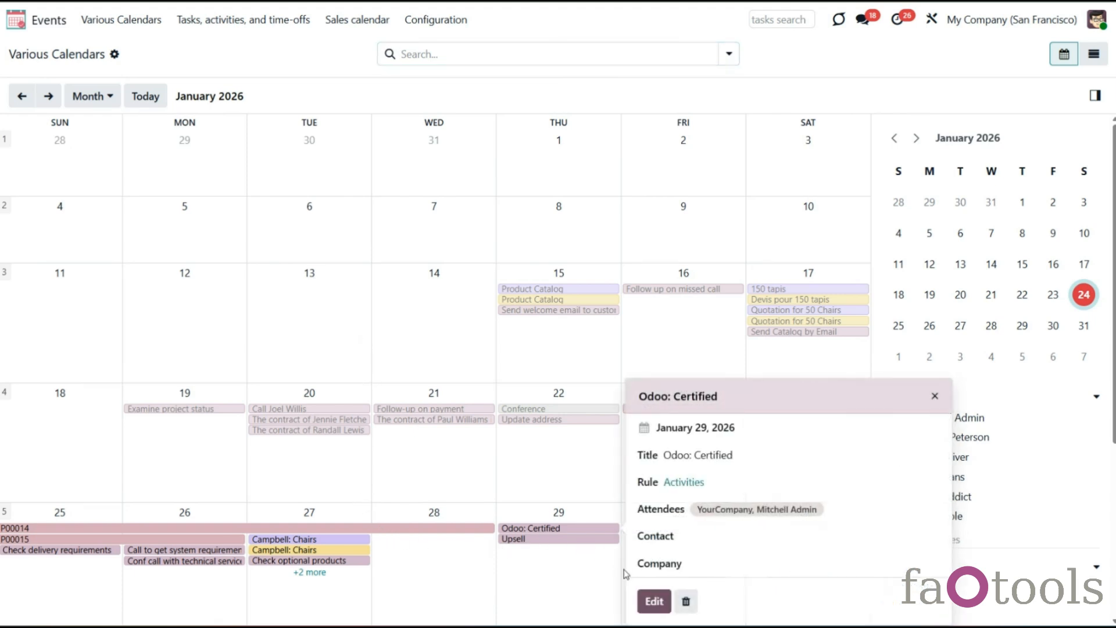
click(687, 607)
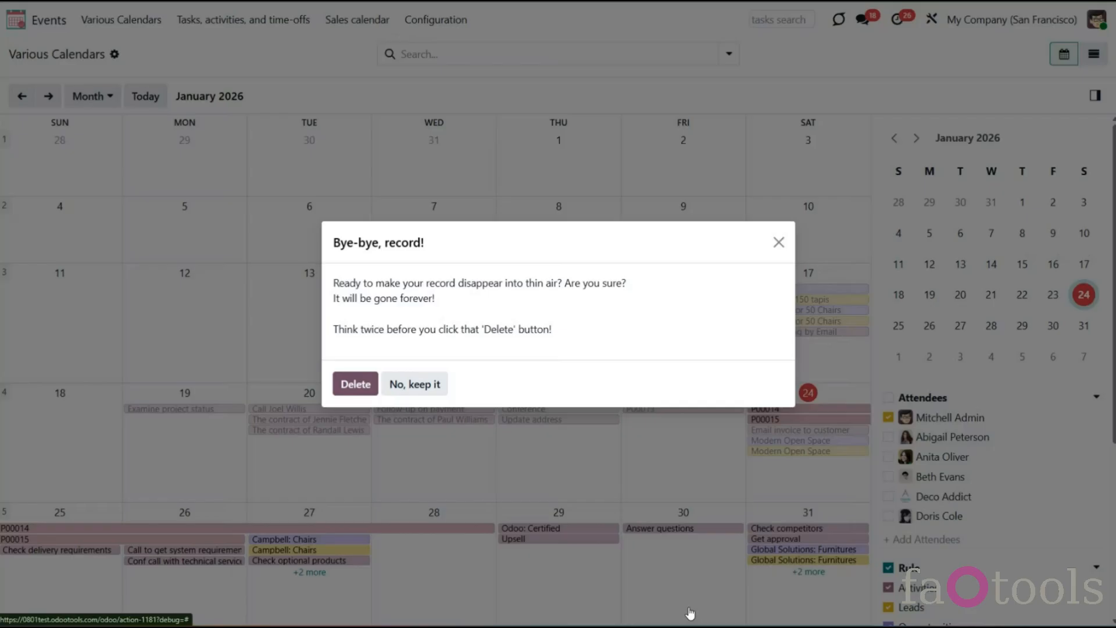
click(352, 386)
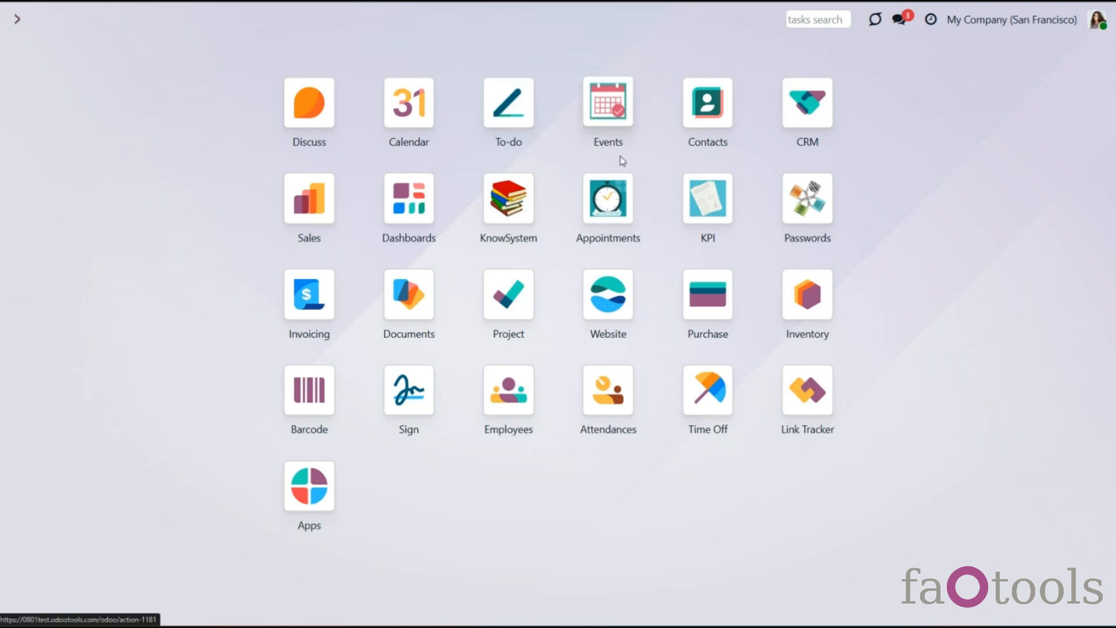
Open the Events app and show all attendees' events in Various Calendars and in the Sales calendar
click(609, 105)
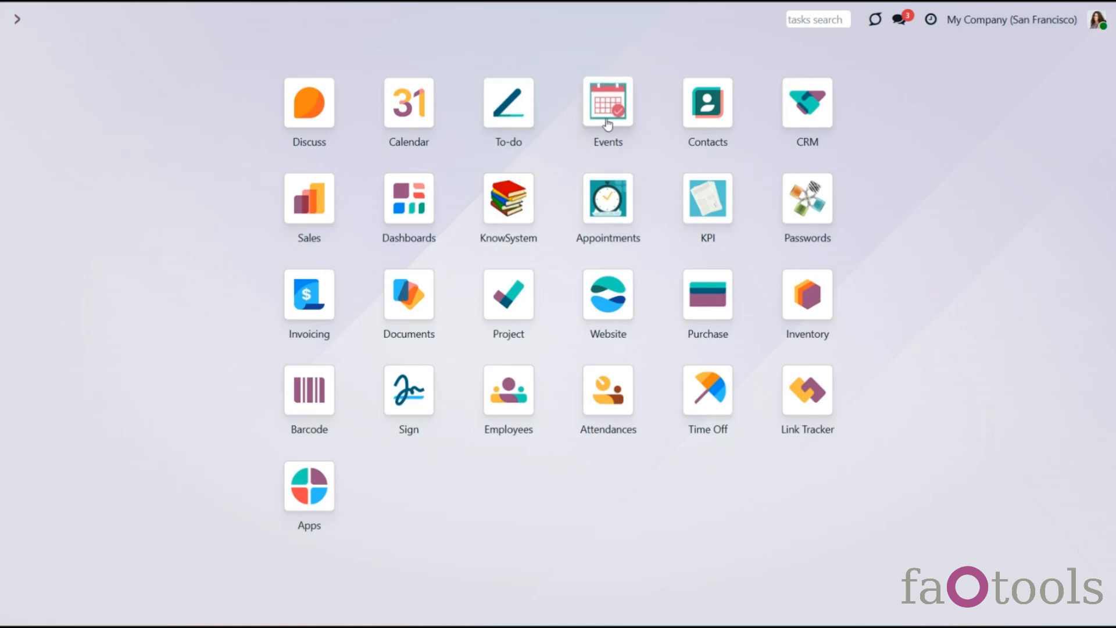
click(897, 397)
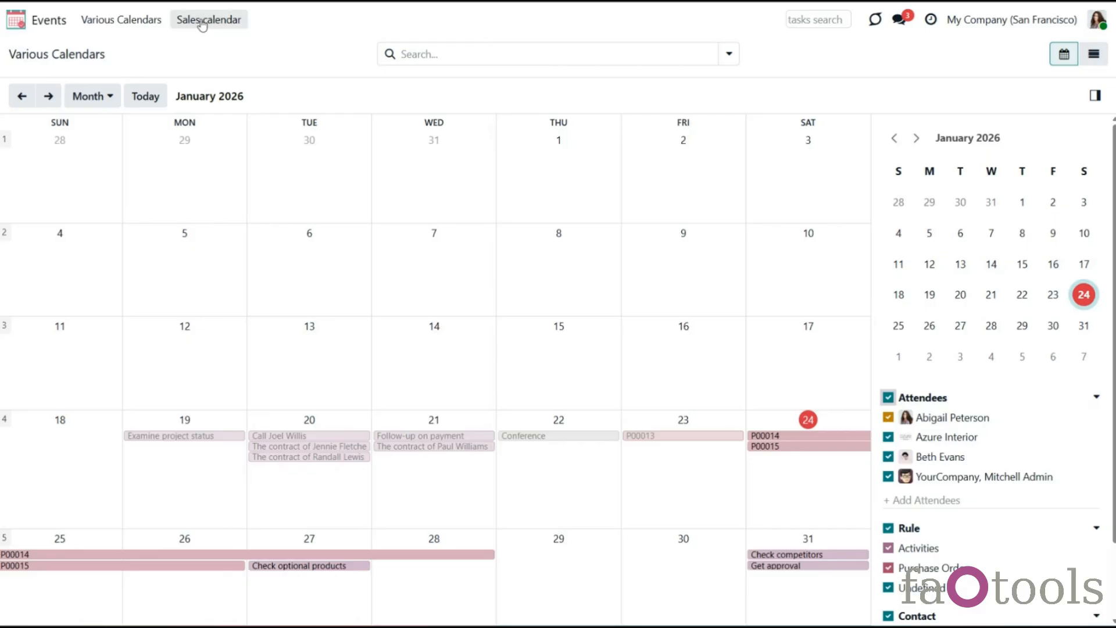
click(200, 20)
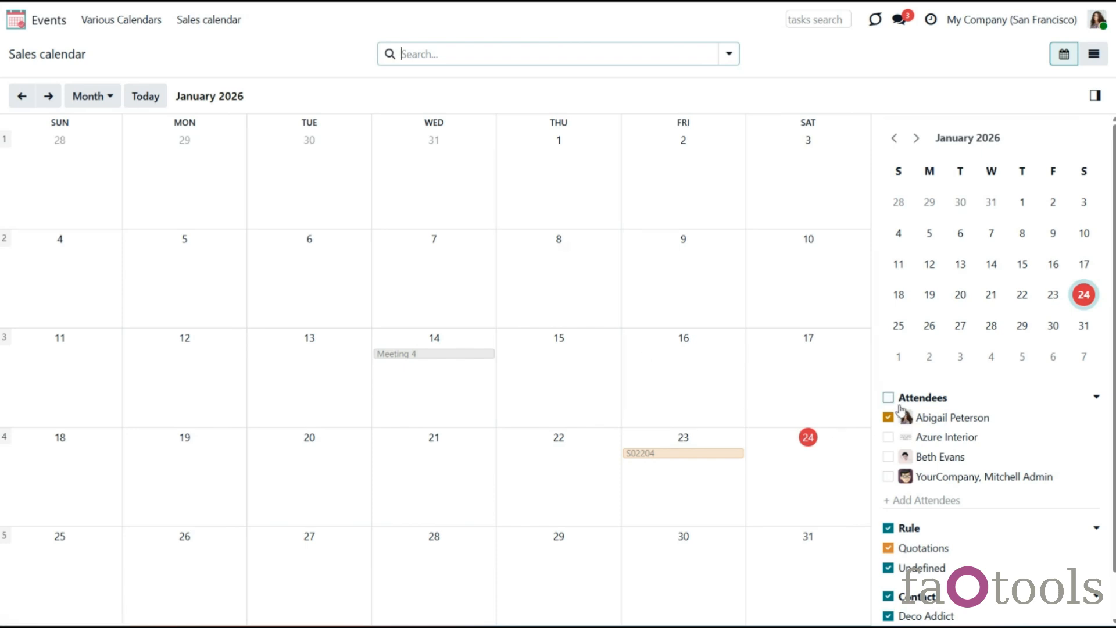
click(891, 400)
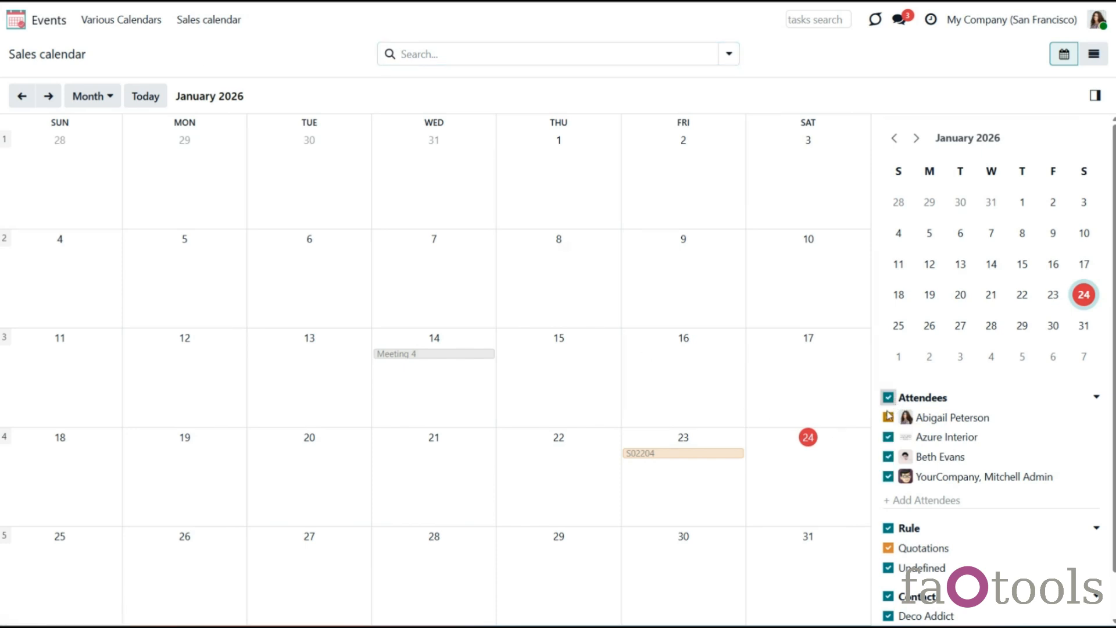
Inspect the S02204 quotation event on 23 January and hide the Quotations rule's events from the Sales calendar
click(670, 454)
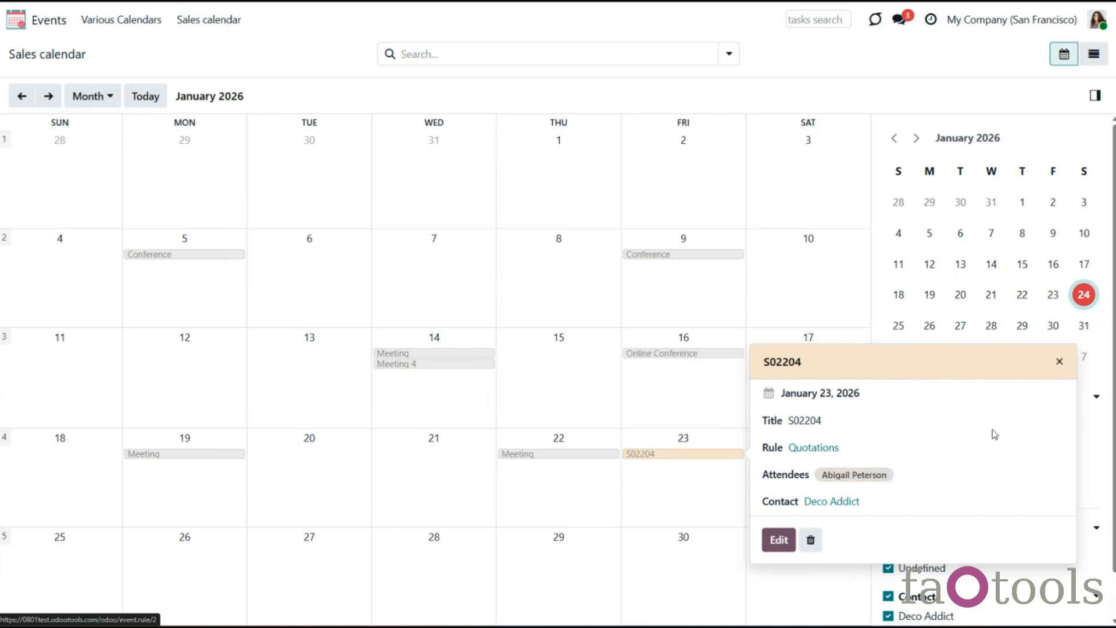
click(1058, 363)
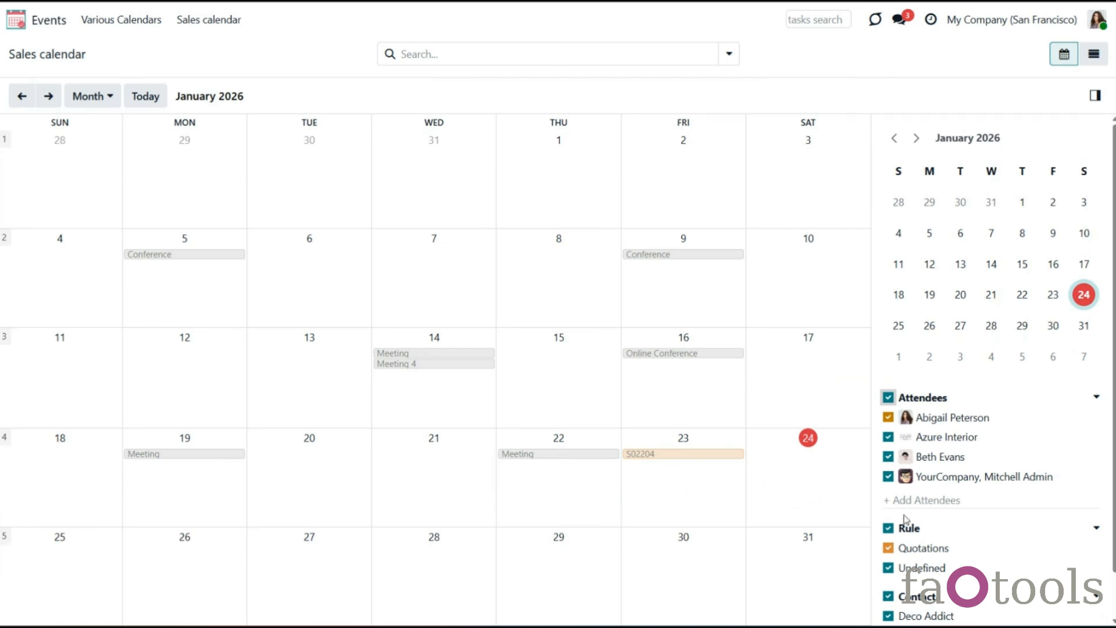
click(888, 549)
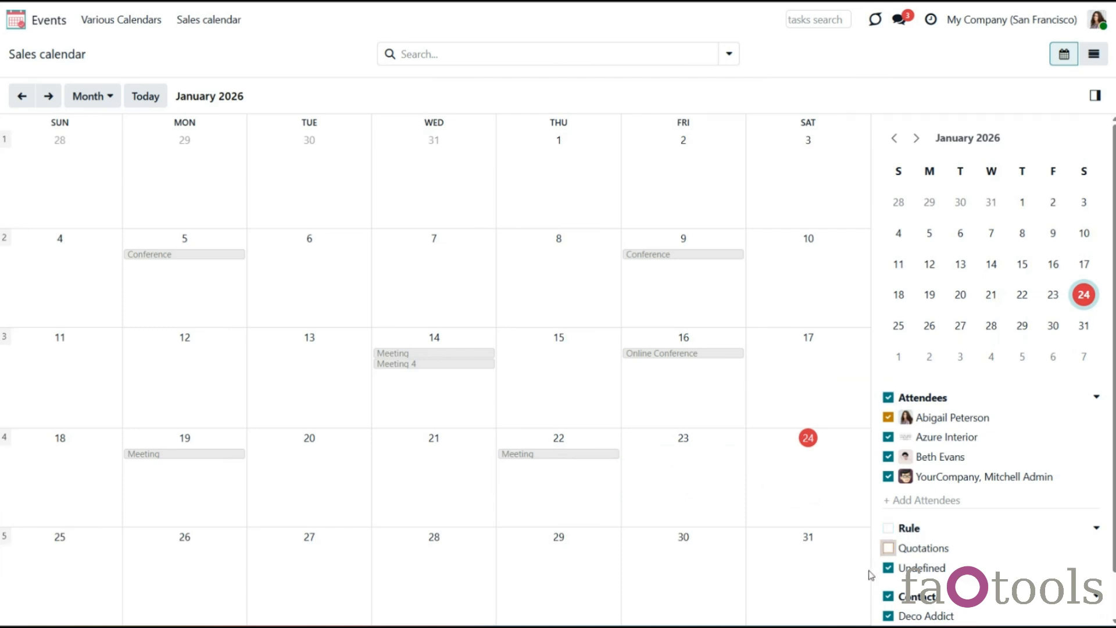
Examine the details of the Meeting events on 22 and 14 January in the Sales calendar
click(541, 468)
click(582, 375)
click(527, 457)
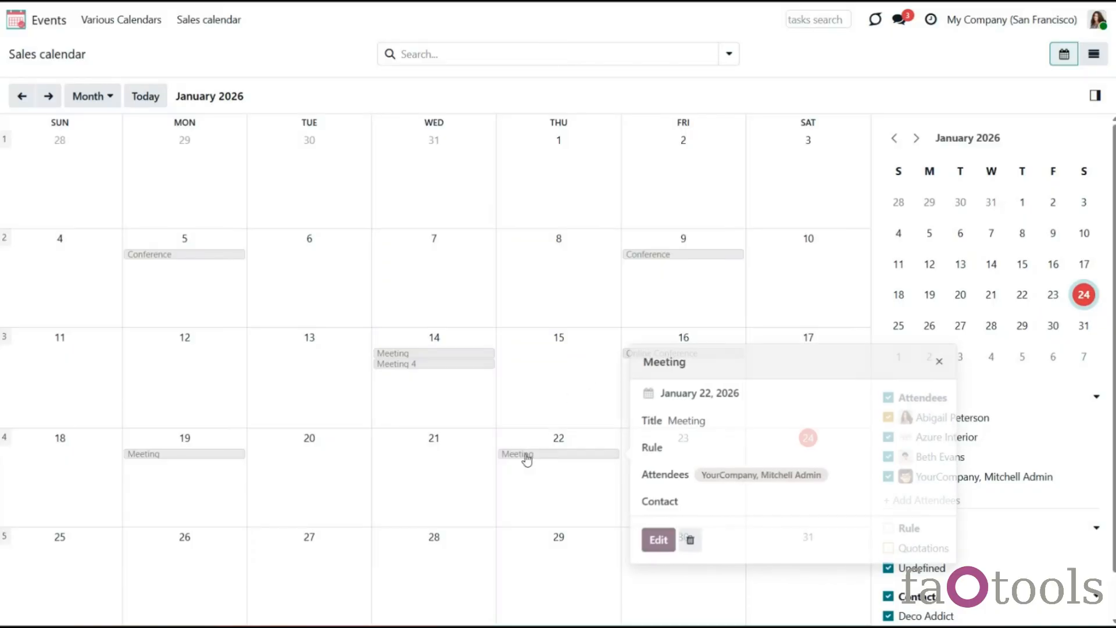
click(460, 370)
click(454, 358)
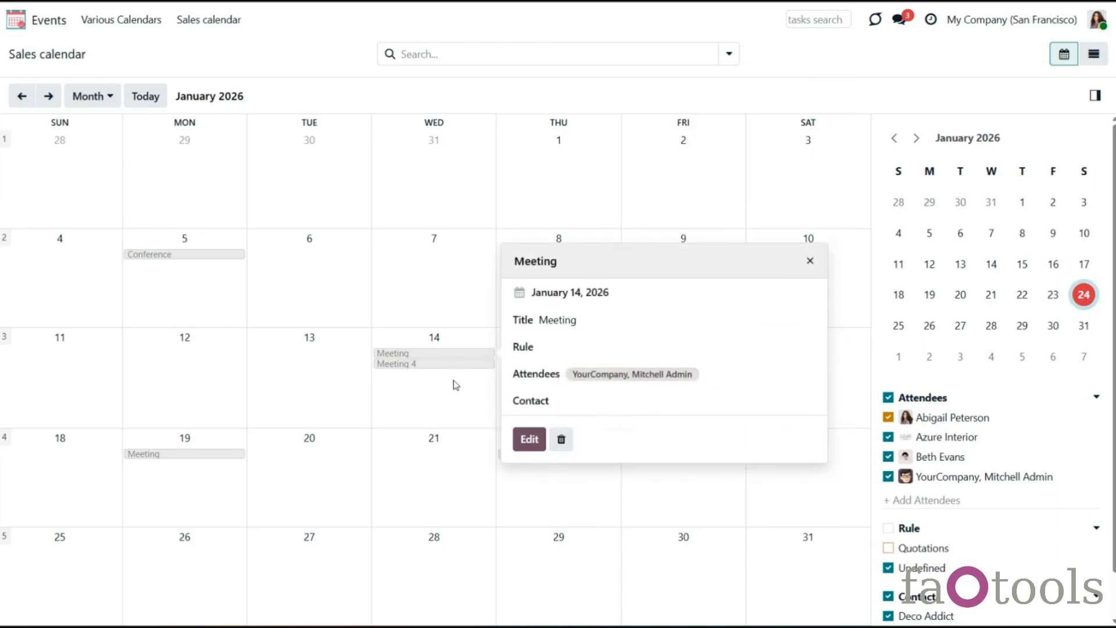
click(879, 516)
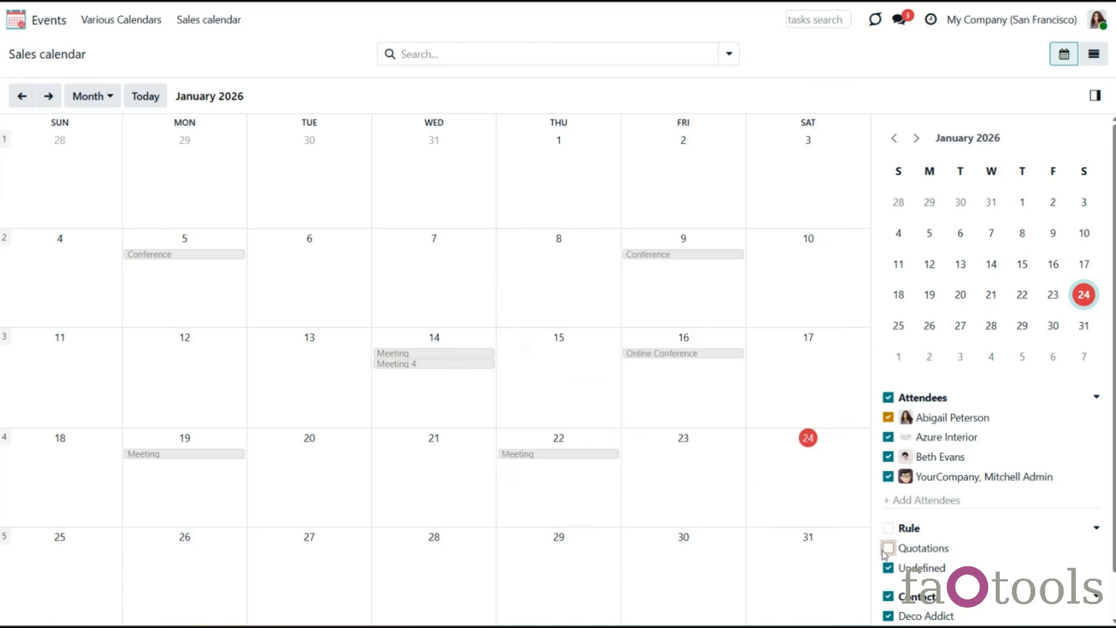
click(917, 572)
click(917, 572)
Create a new event named Conference on 21 January in the Sales calendar
click(463, 479)
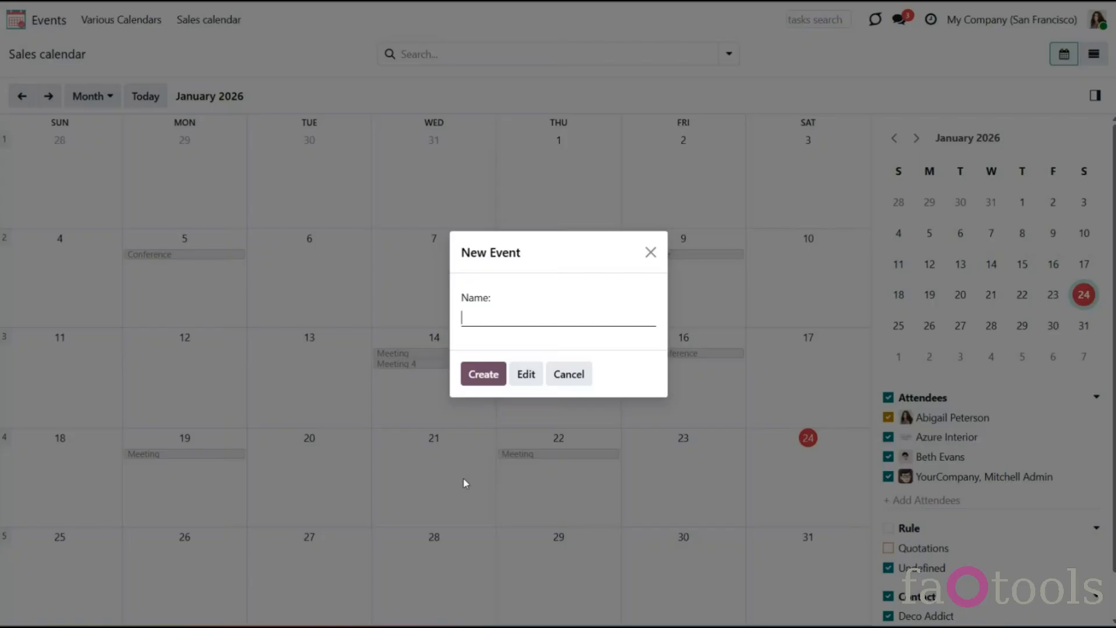
text(Conference)
click(491, 374)
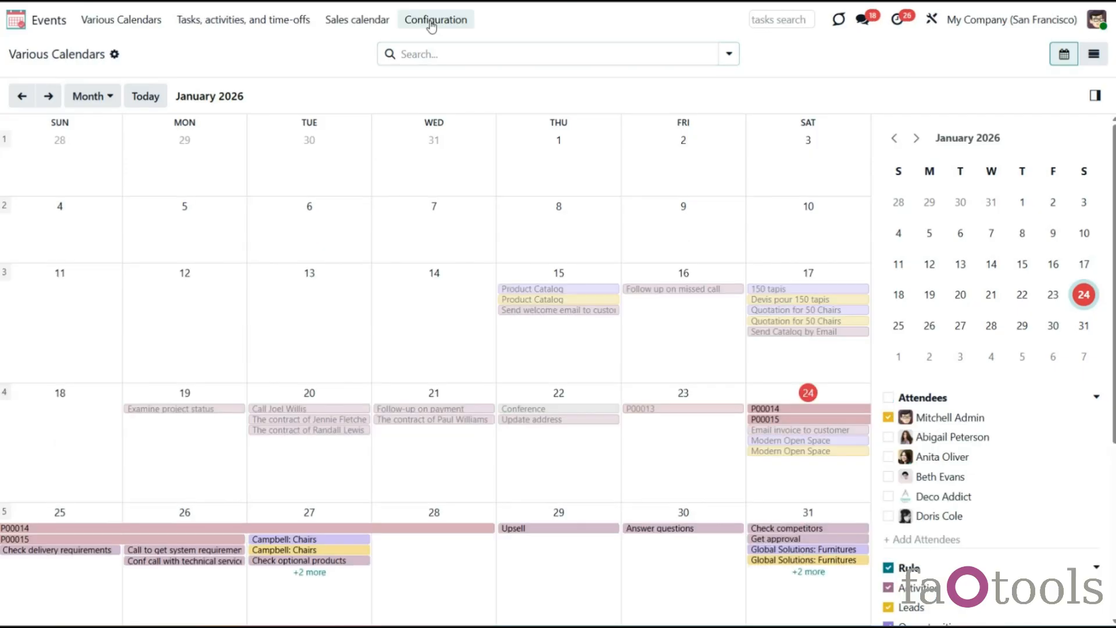
Leave the Events app, open the general settings, and activate developer mode
click(432, 21)
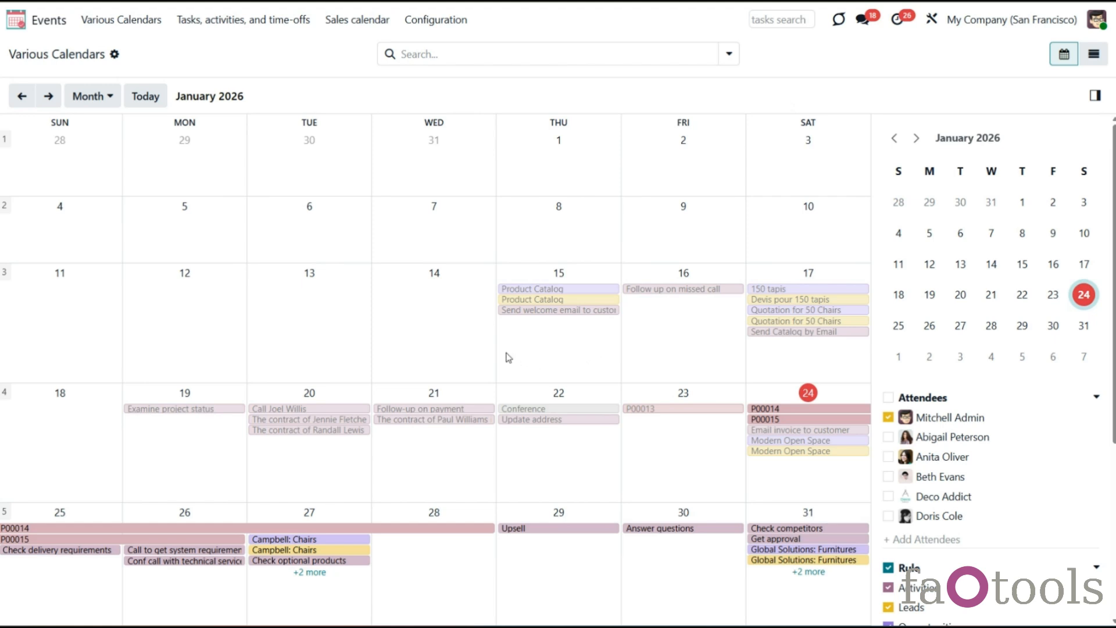
click(54, 16)
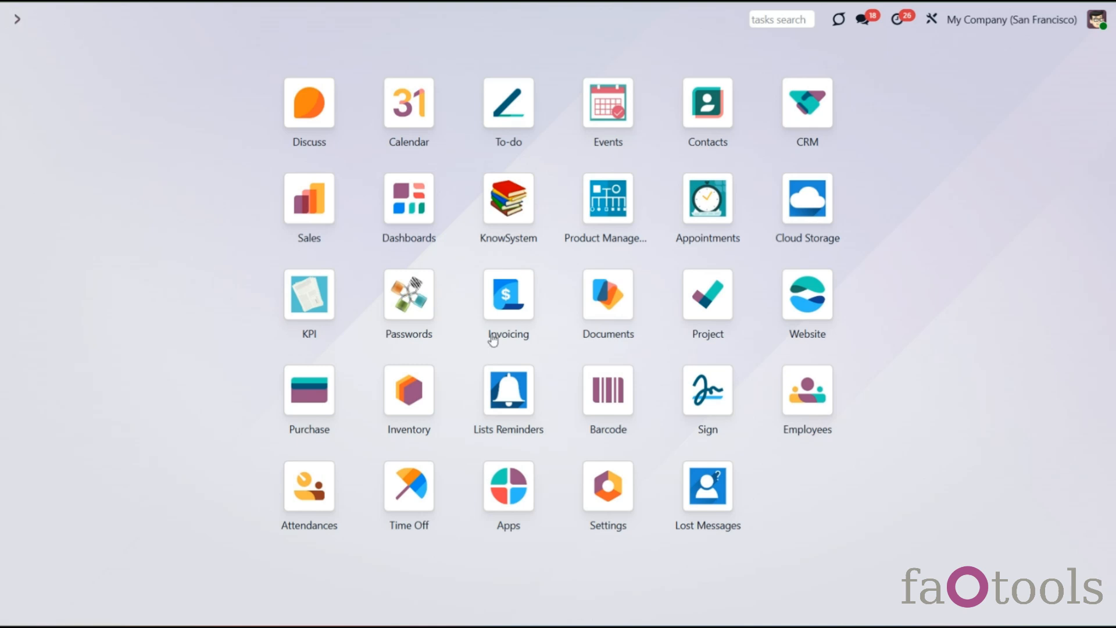
click(618, 496)
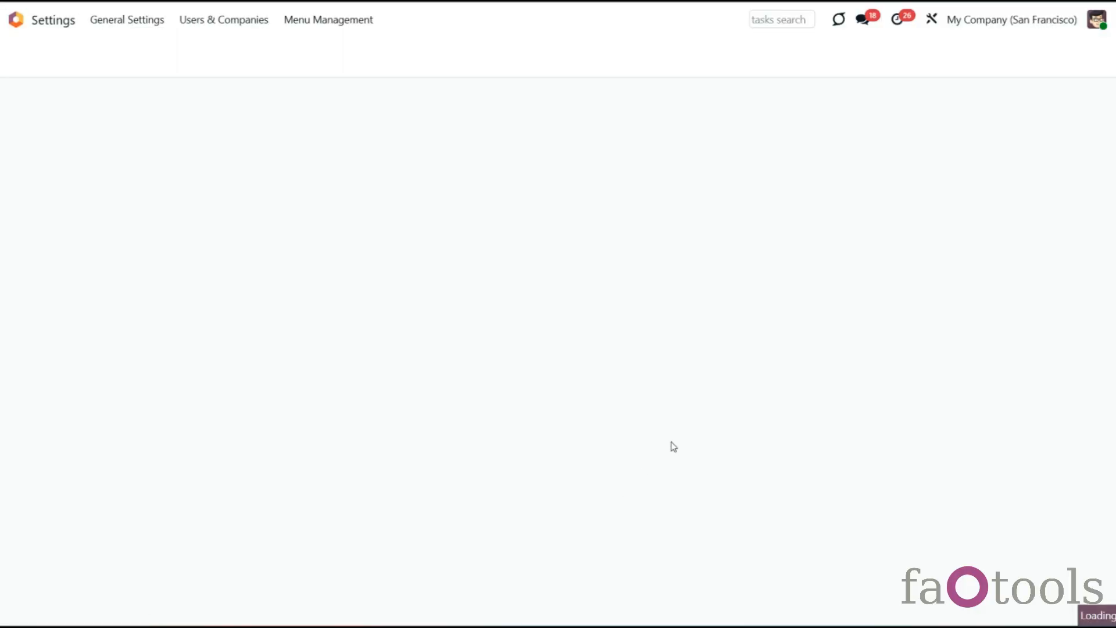
scroll(590, 448, down, 20)
click(320, 429)
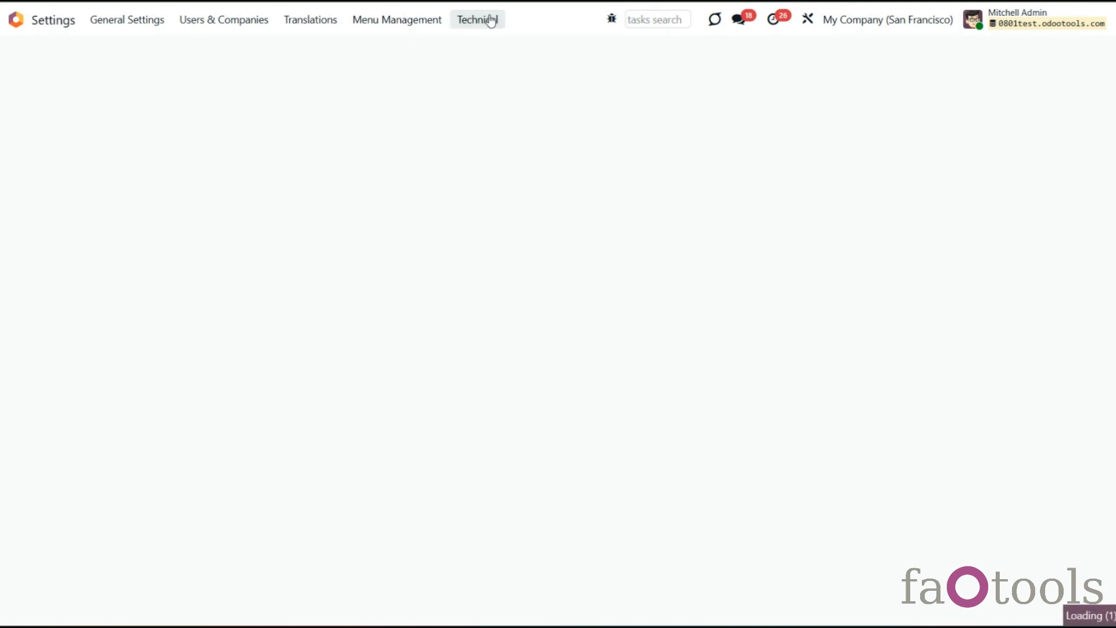
Open Scheduled Actions and review the [Joint Calendar] Refresh Joint Events and Notify About Joint Event actions
click(490, 20)
scroll(530, 391, down, 12)
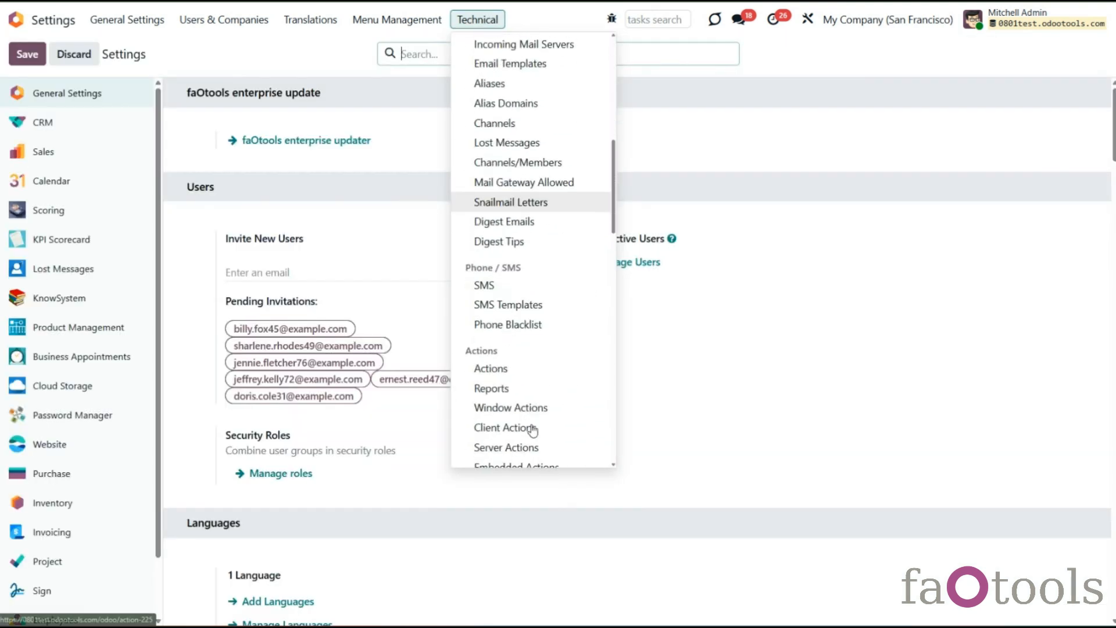
scroll(532, 430, down, 10)
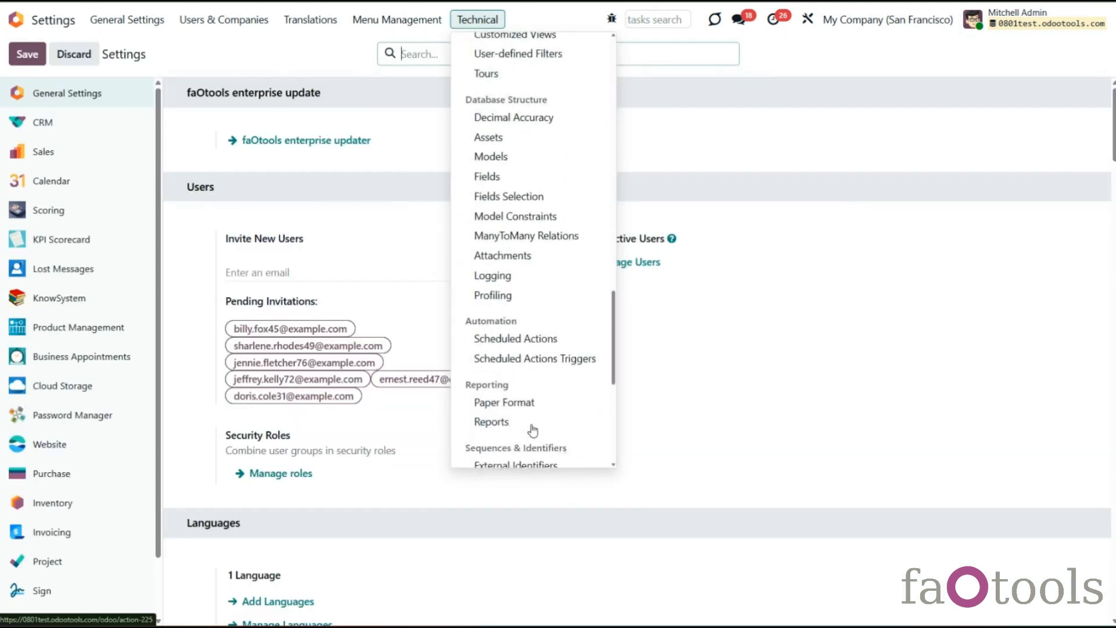
click(510, 281)
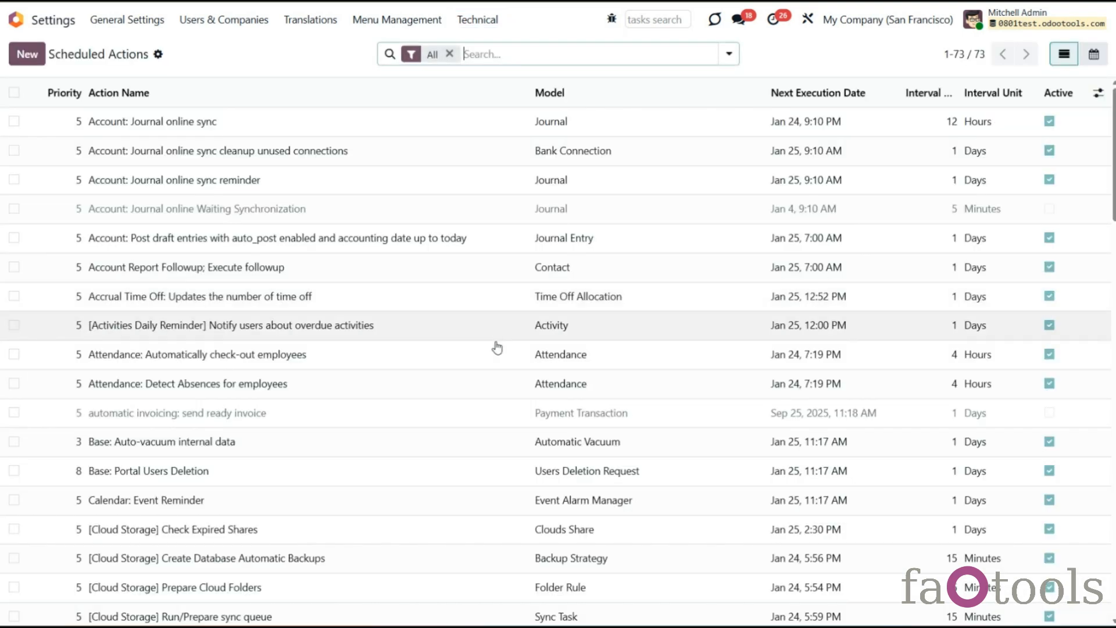
scroll(439, 437, down, 6)
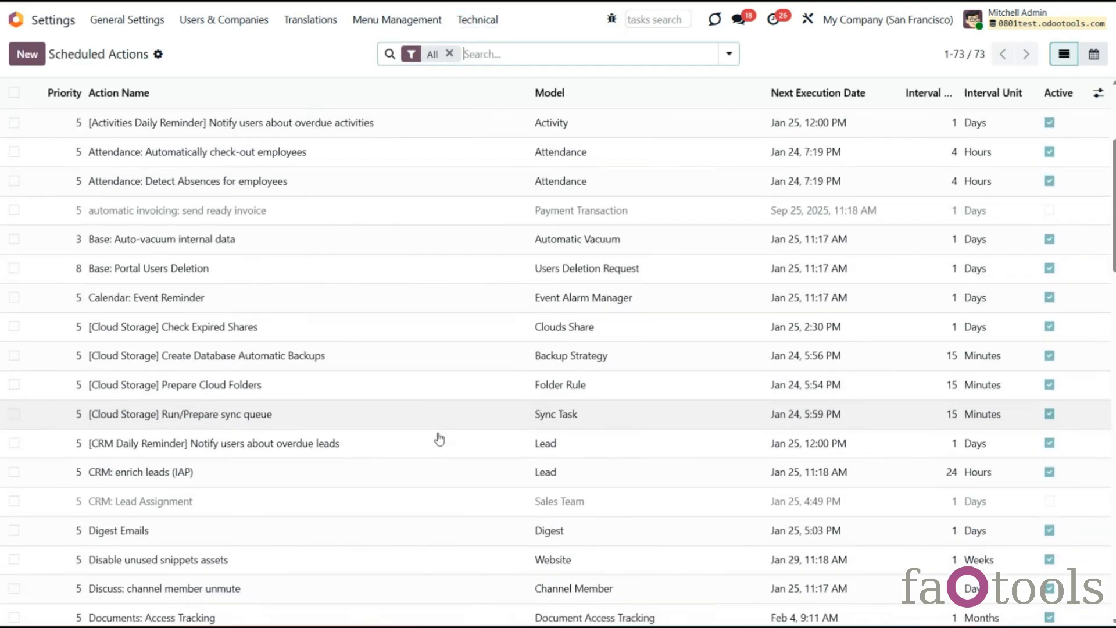
scroll(440, 440, down, 6)
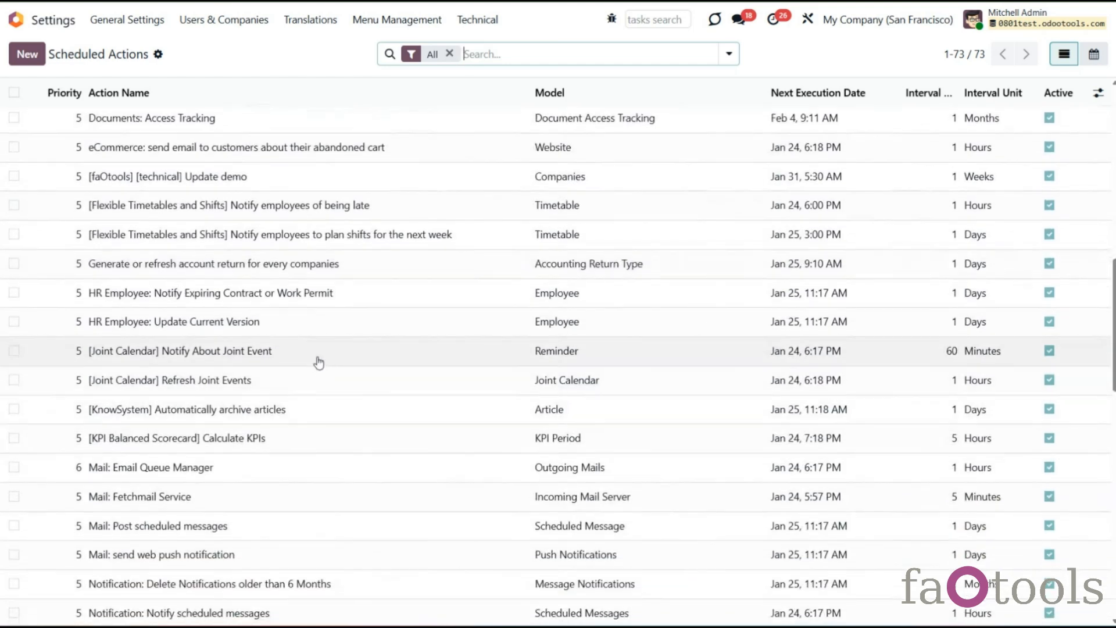
click(276, 381)
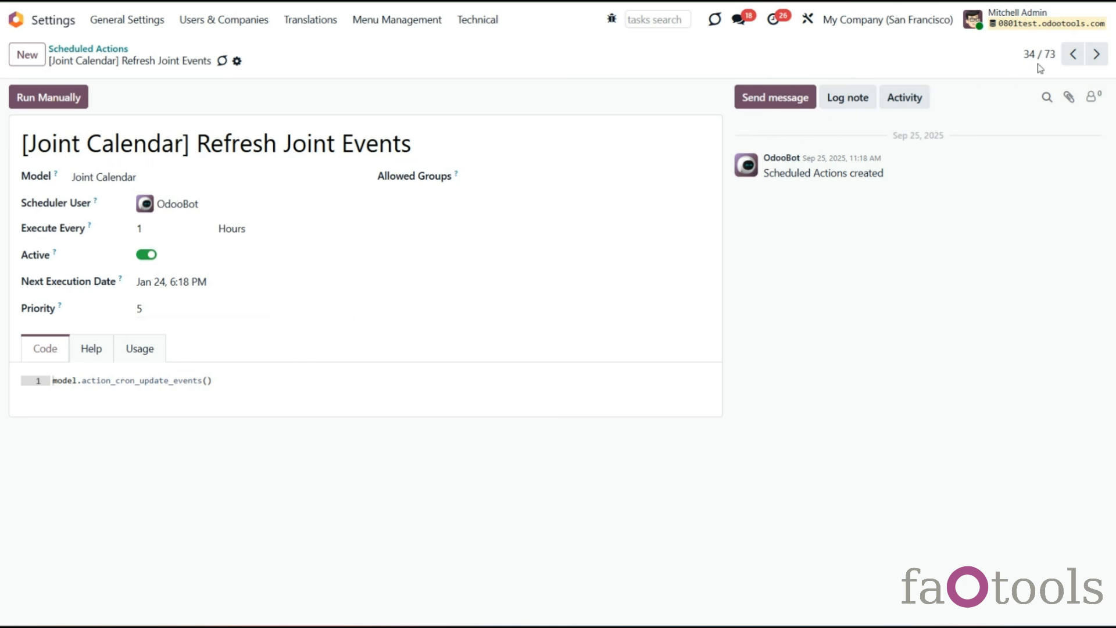
click(1072, 57)
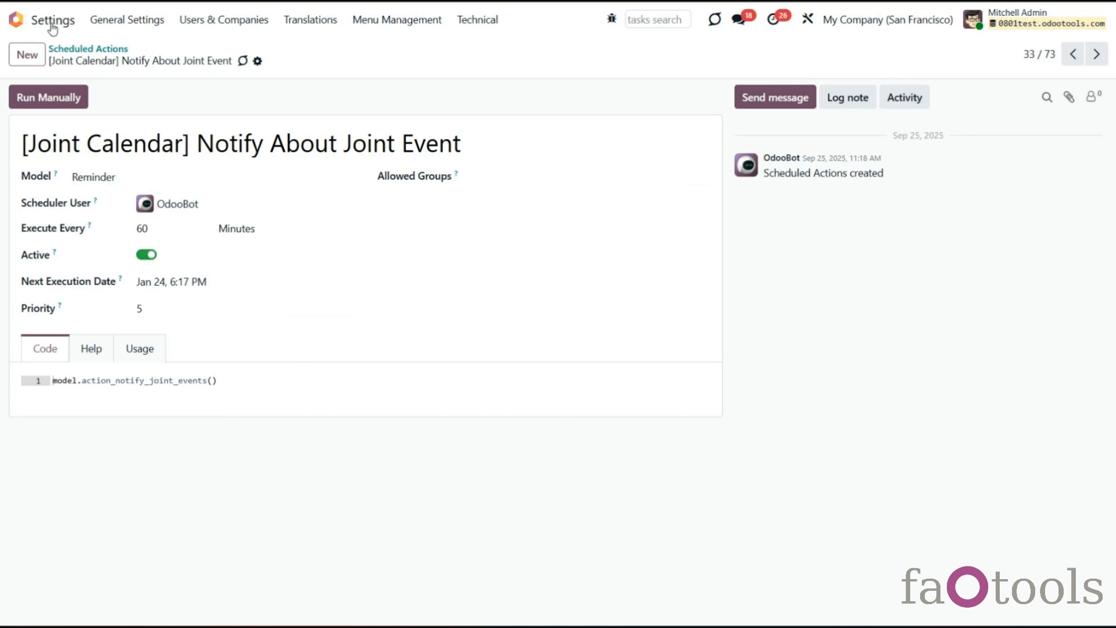
Leave developer mode and return to the filter lists of Various Calendars in the Events app
click(612, 24)
scroll(510, 424, down, 4)
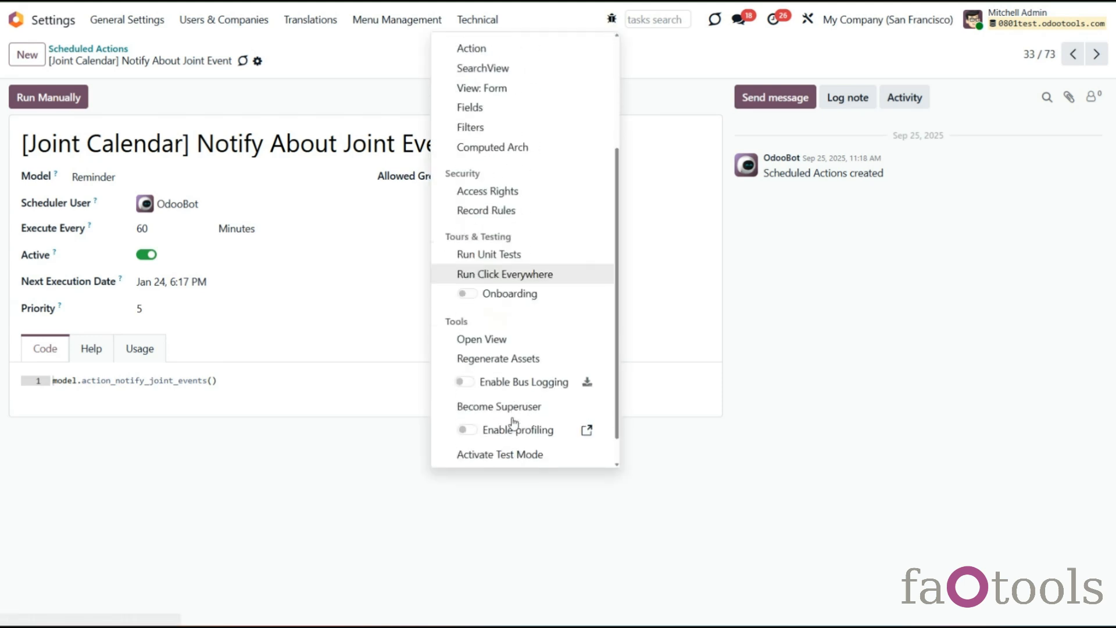
click(496, 458)
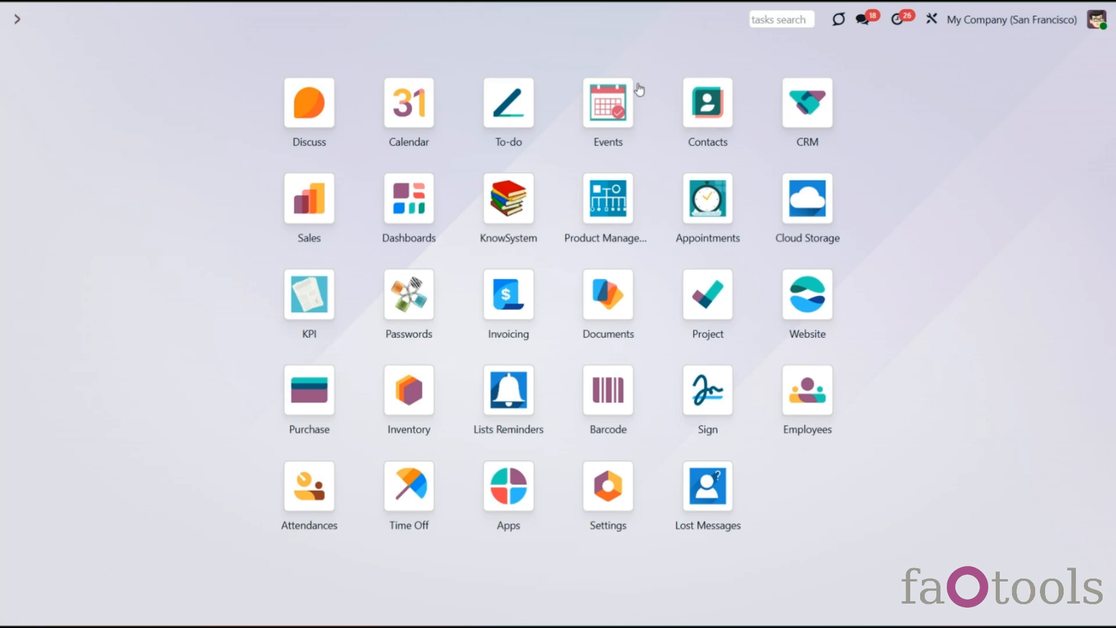
click(615, 96)
scroll(1000, 424, down, 1)
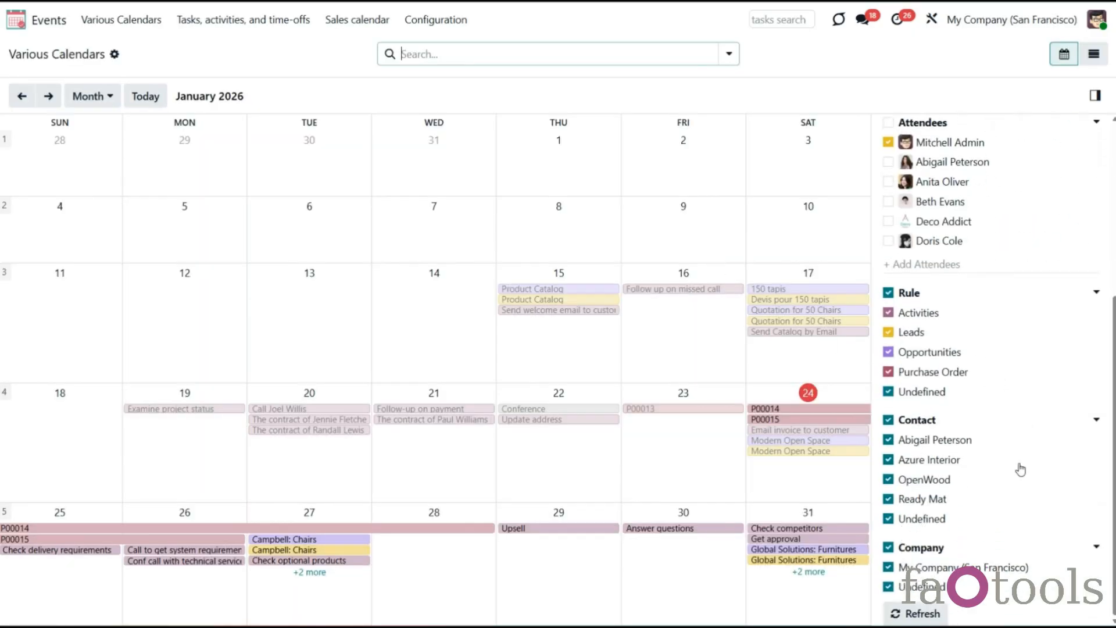
Refresh the joint events in the calendar view, and generate events from the Various Calendars configuration record
click(927, 615)
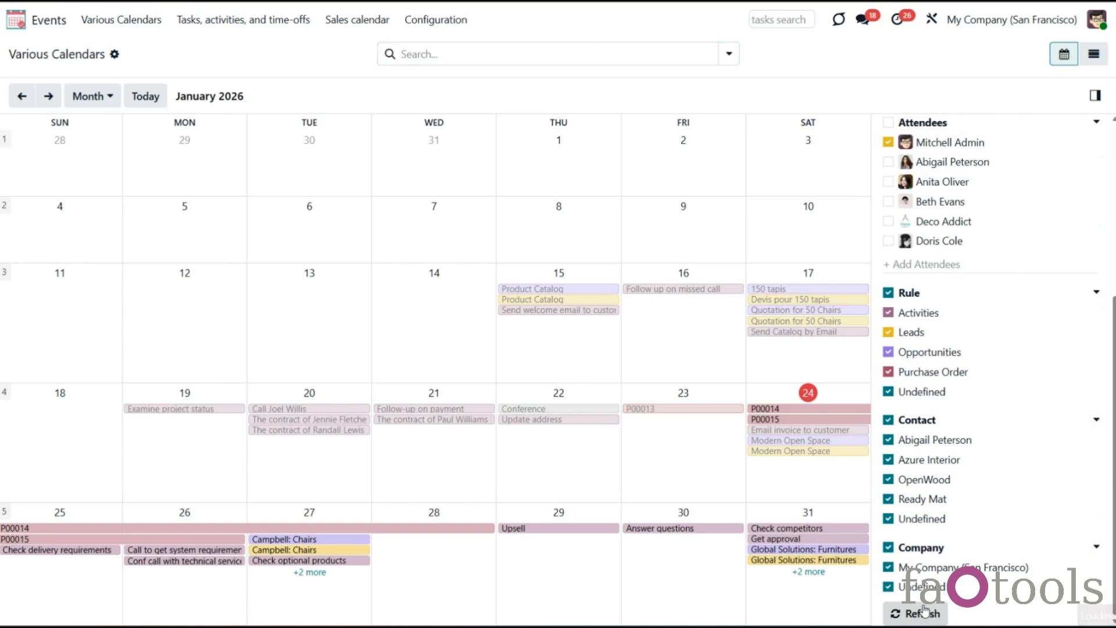
click(436, 23)
click(440, 48)
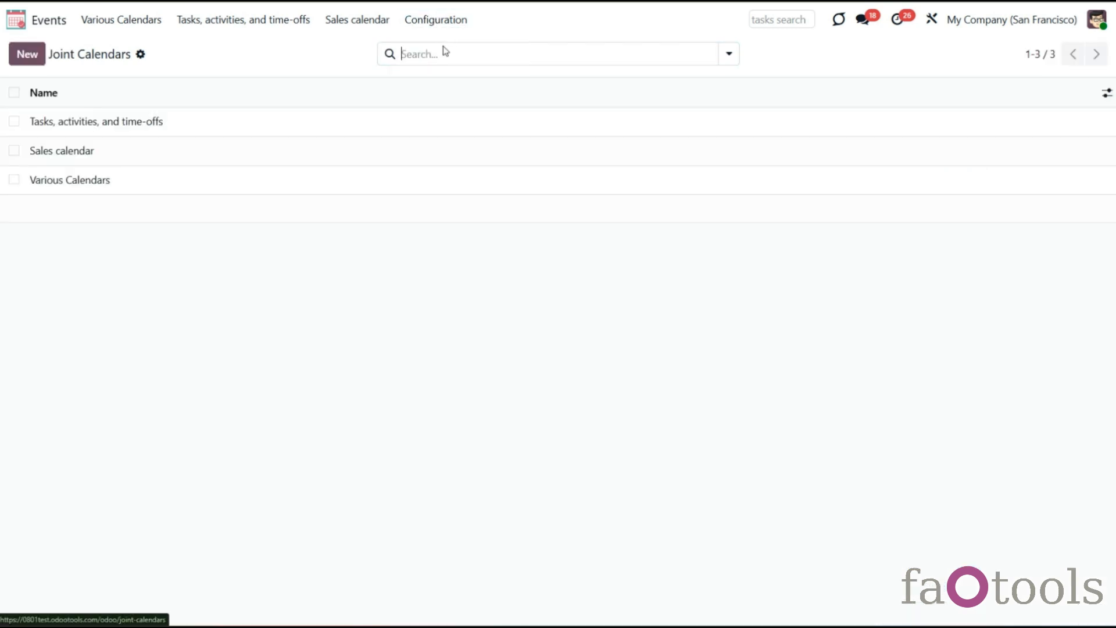
click(247, 180)
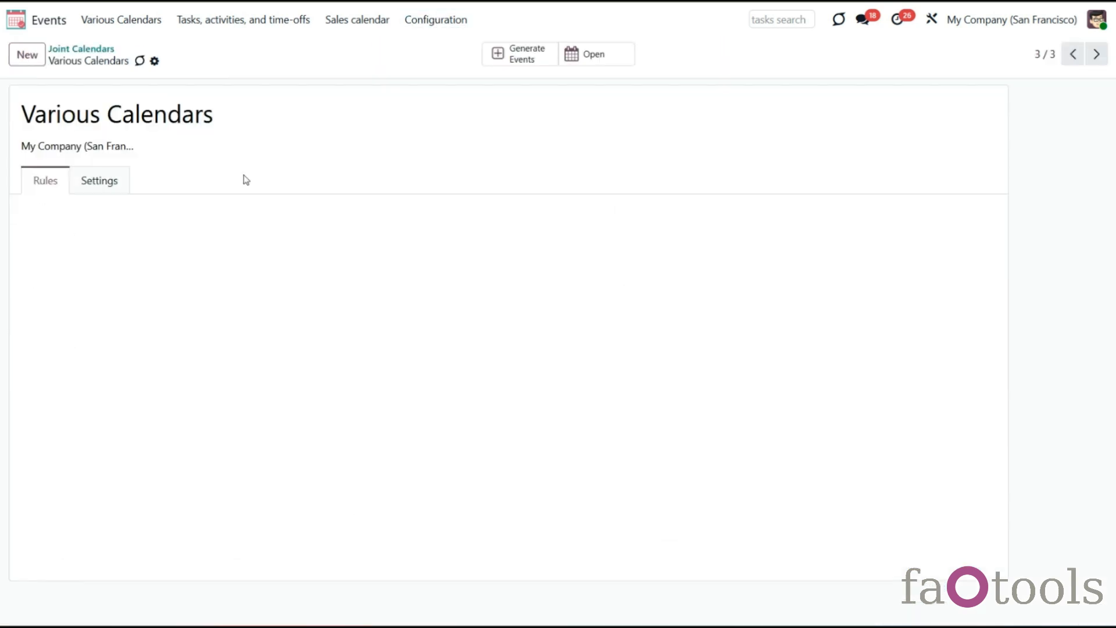
click(529, 61)
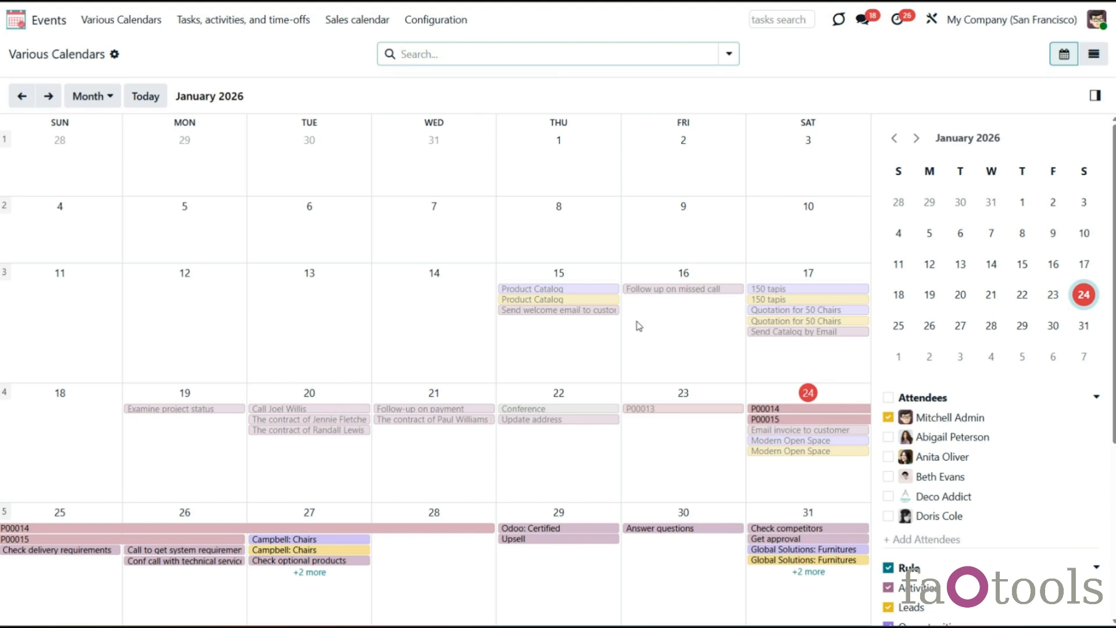
Enable the Gantt view in the settings of the Various Calendars joint calendar and save the record
click(430, 20)
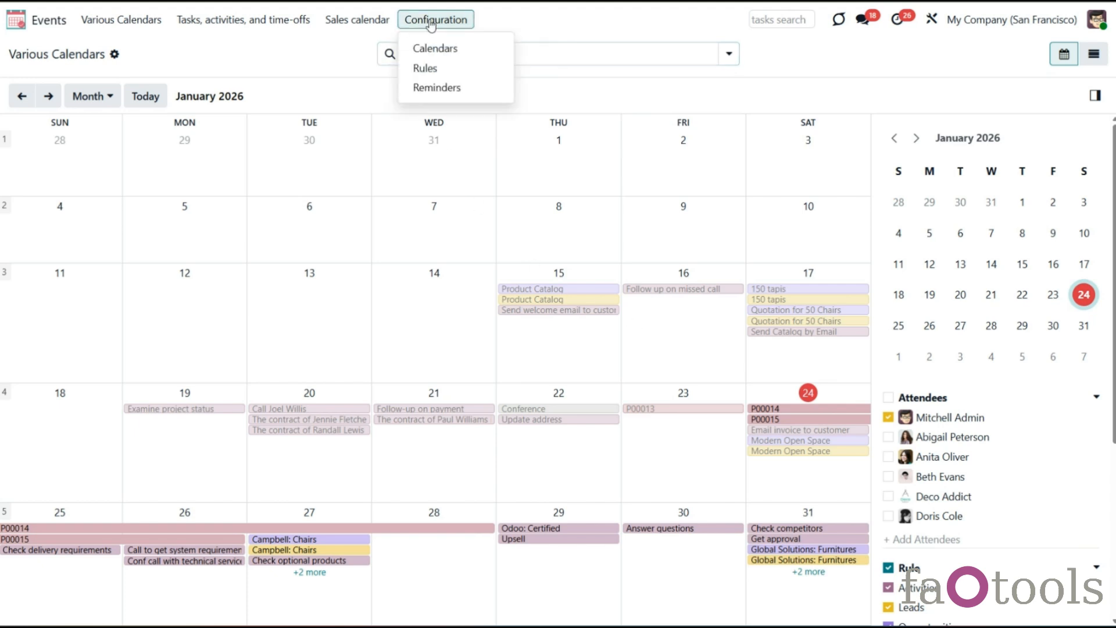
click(436, 49)
click(145, 179)
click(102, 185)
click(106, 317)
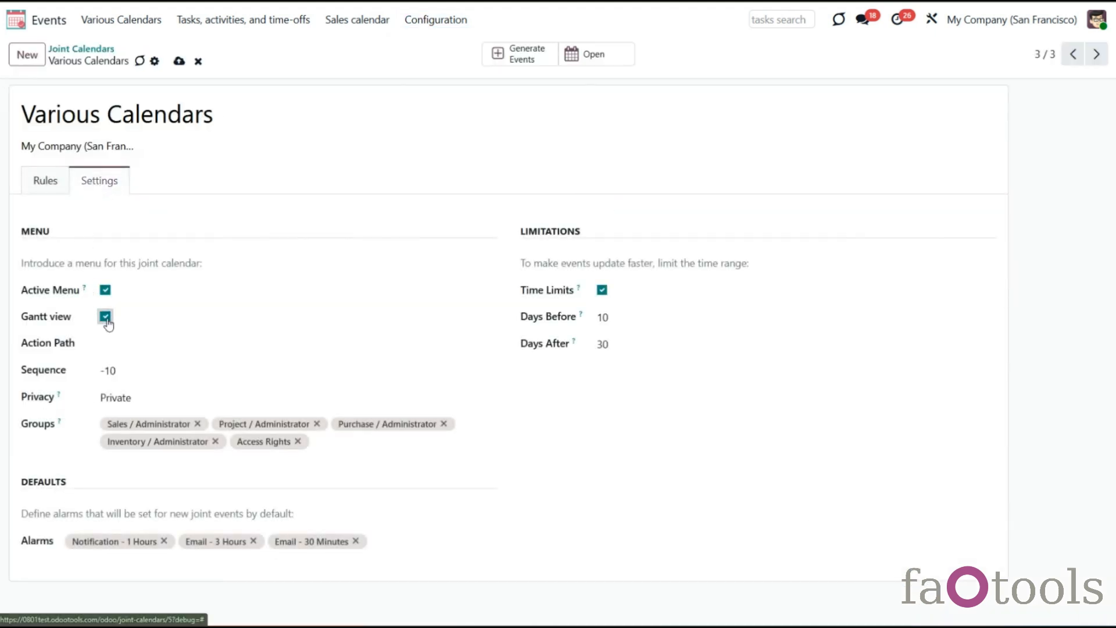
click(179, 61)
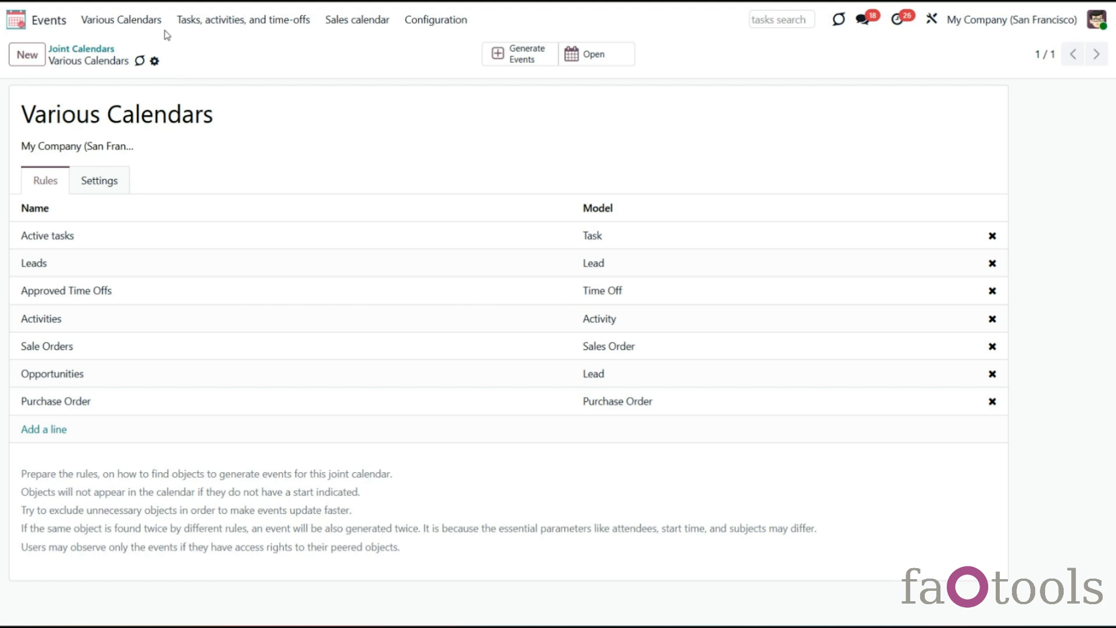
Reload the page and show the Various Calendars events in the Gantt view
key(F5)
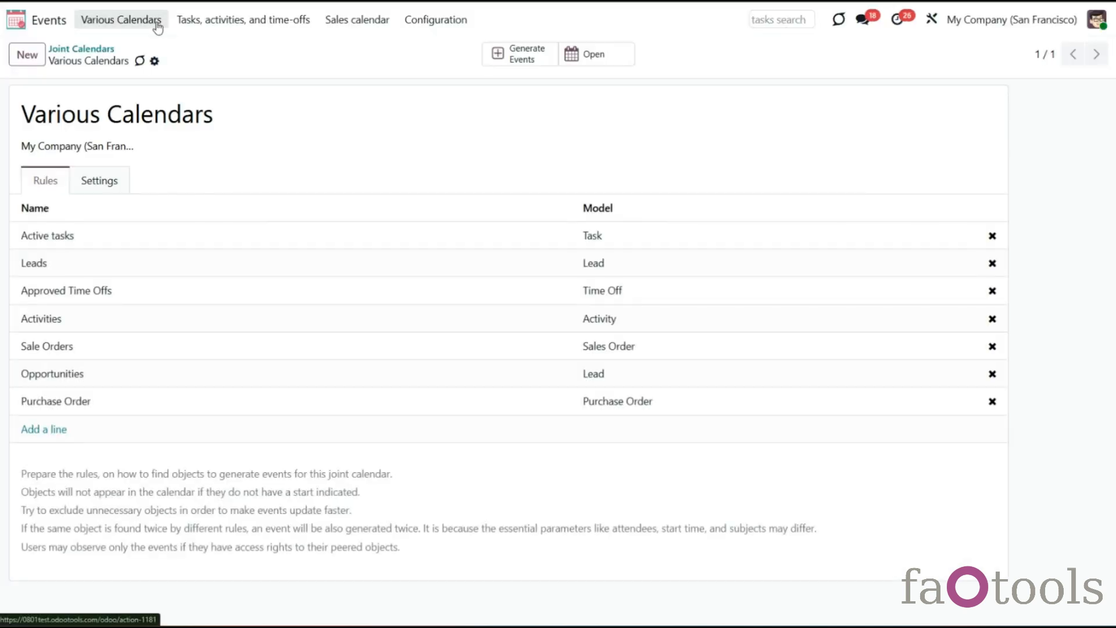
click(156, 23)
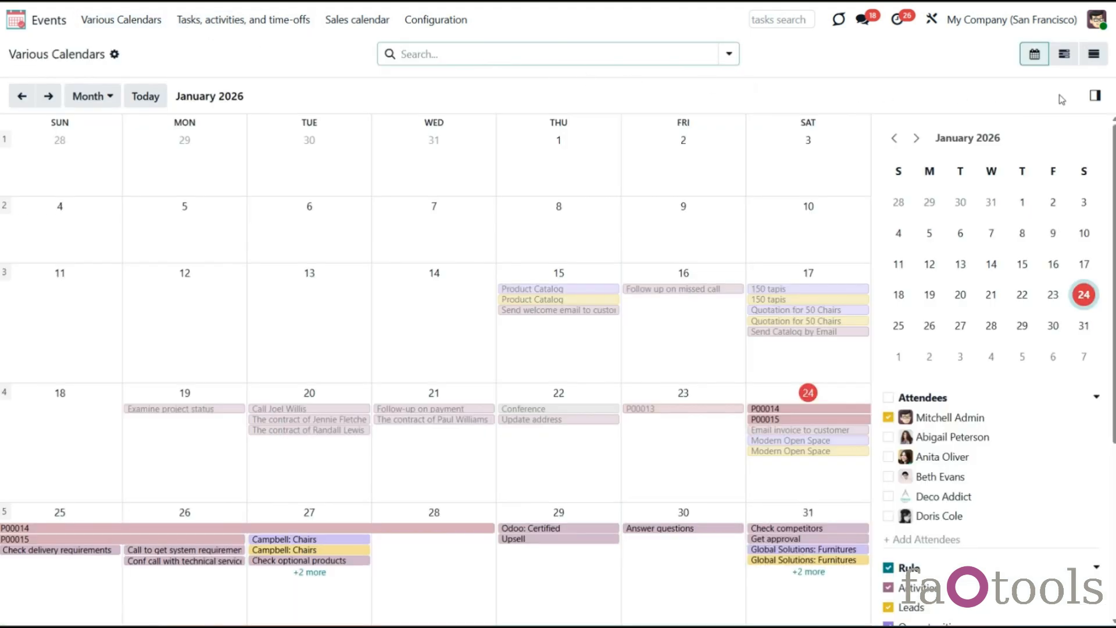
click(1066, 56)
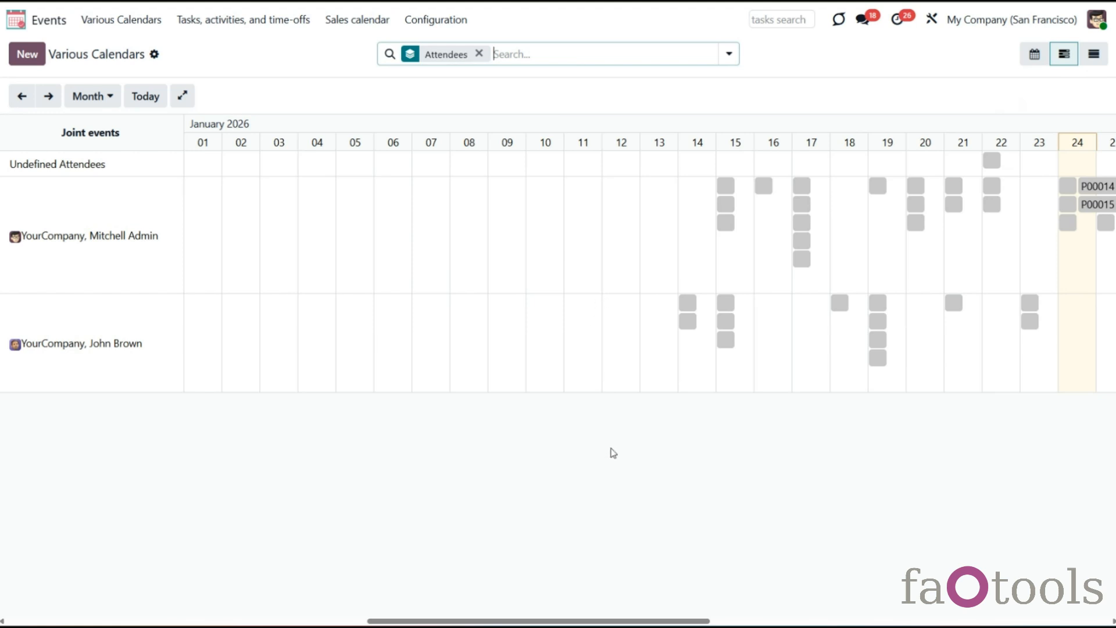
Look at the Gantt chart's late January events by month and by day, and set the time scale to Week
drag(598, 620, 732, 622)
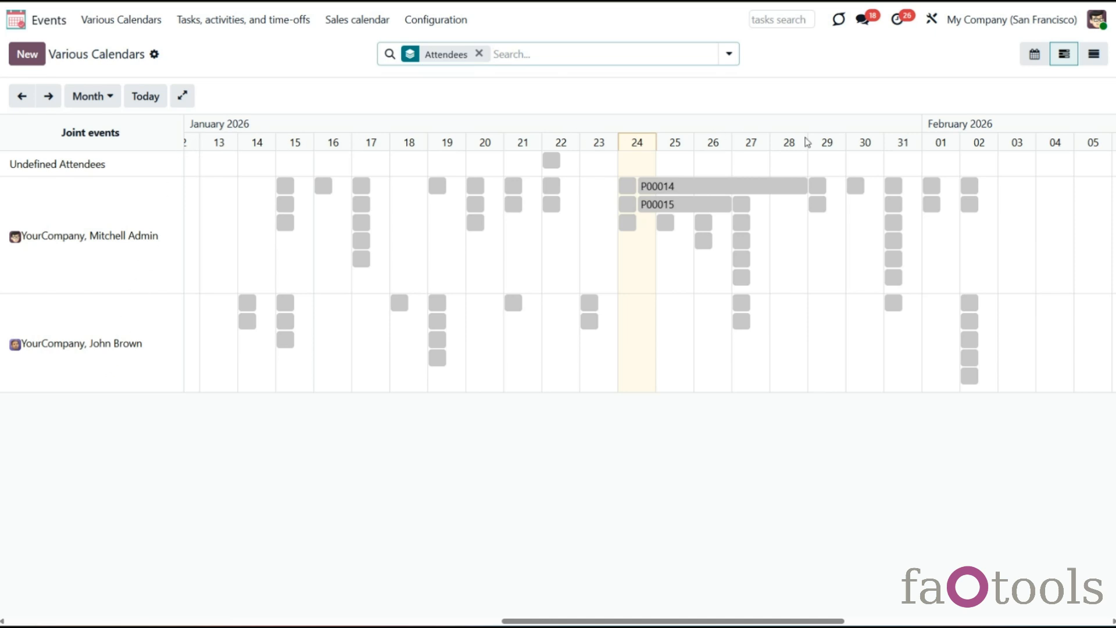
click(93, 97)
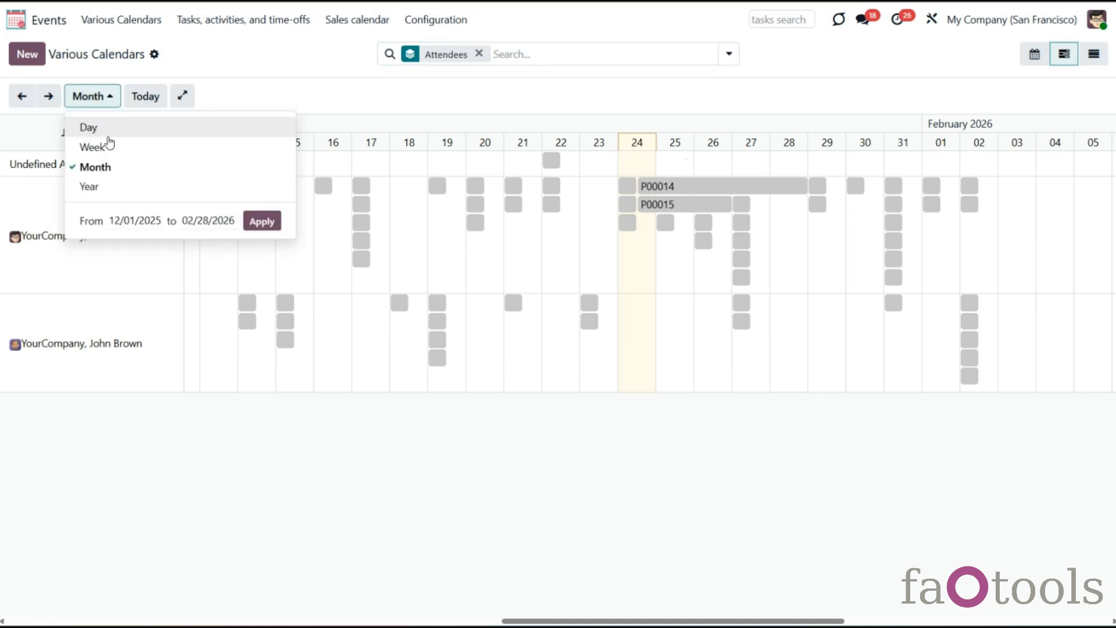
click(111, 127)
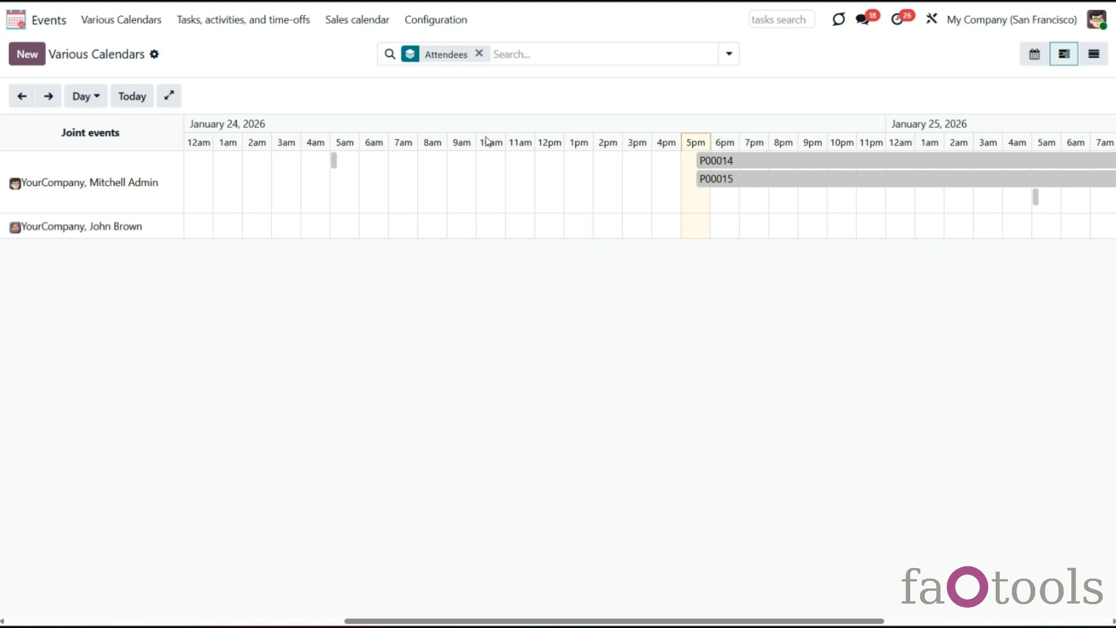
click(93, 96)
click(113, 147)
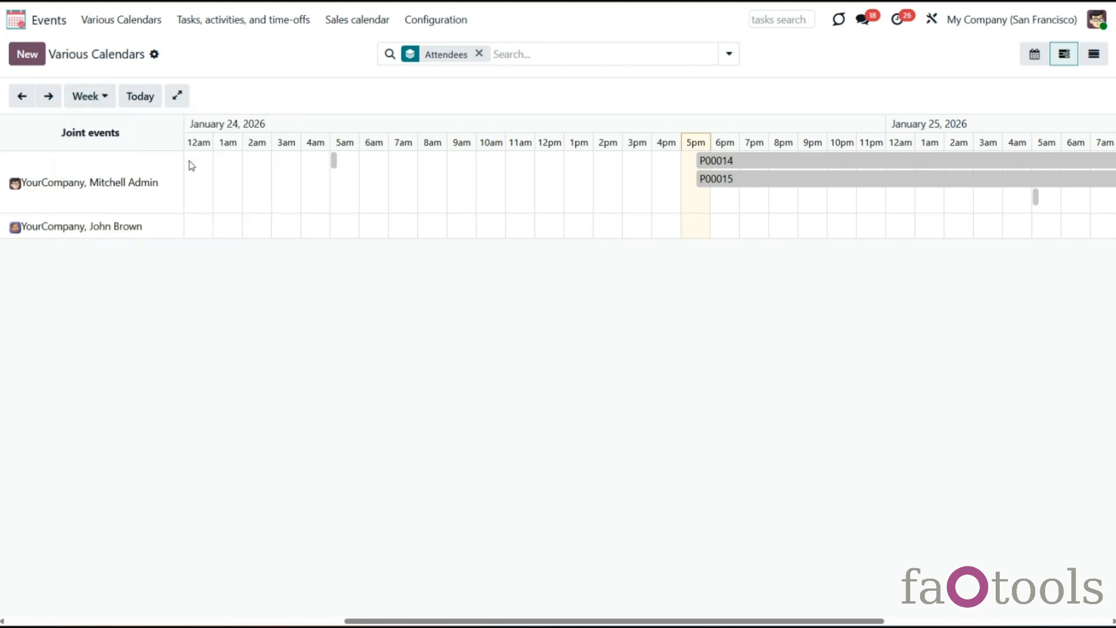
View the available filter and grouping options, and check the details of a contract expiry event on Tuesday 20 January
click(729, 54)
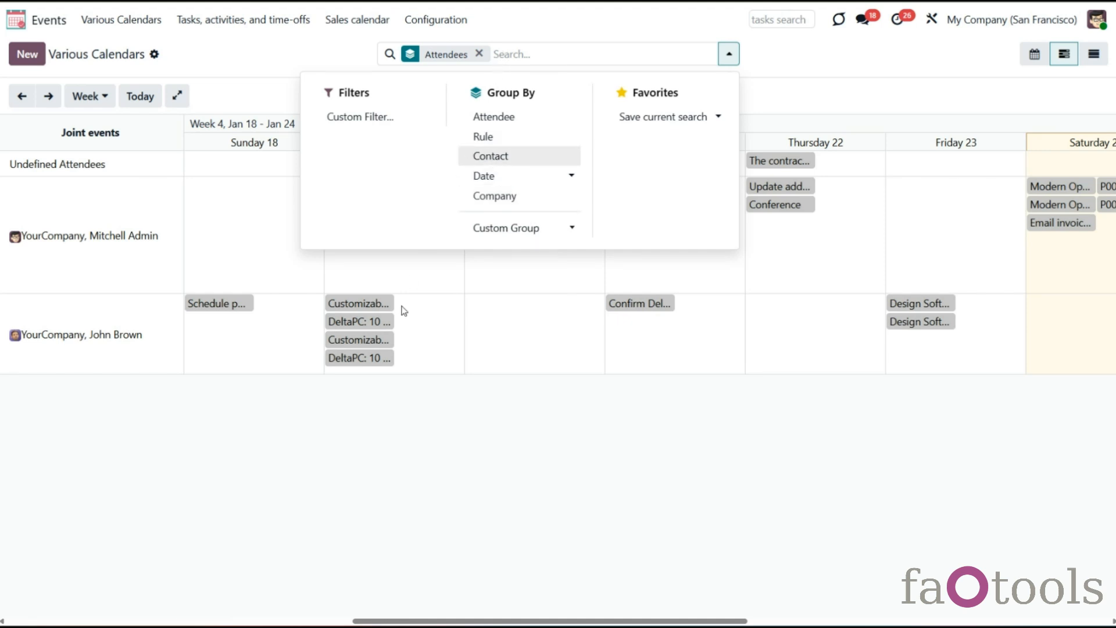
click(392, 406)
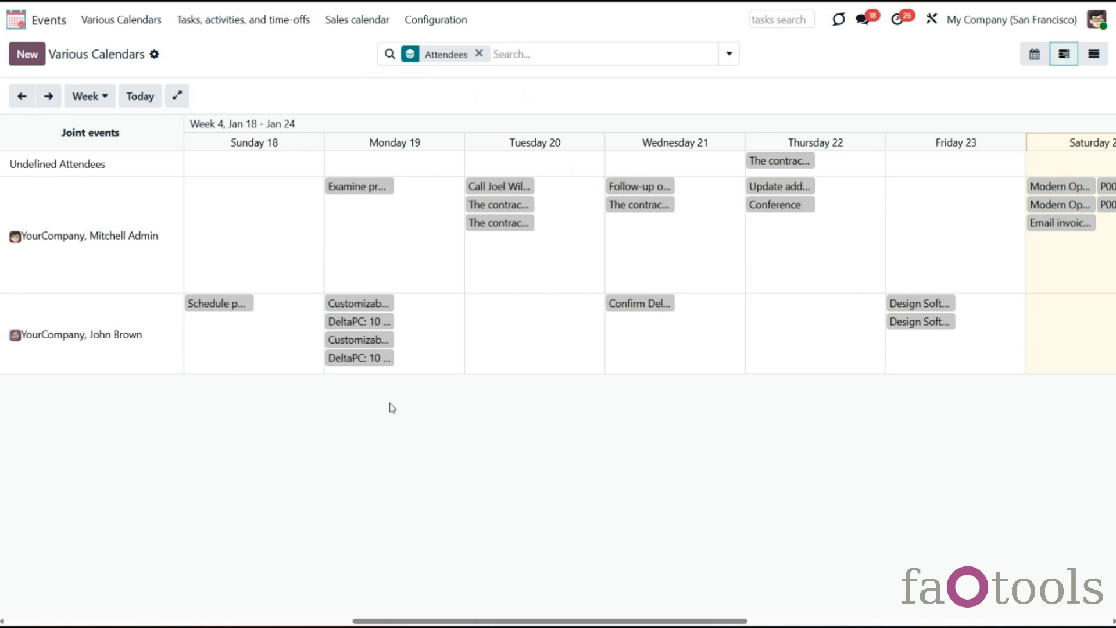
click(490, 202)
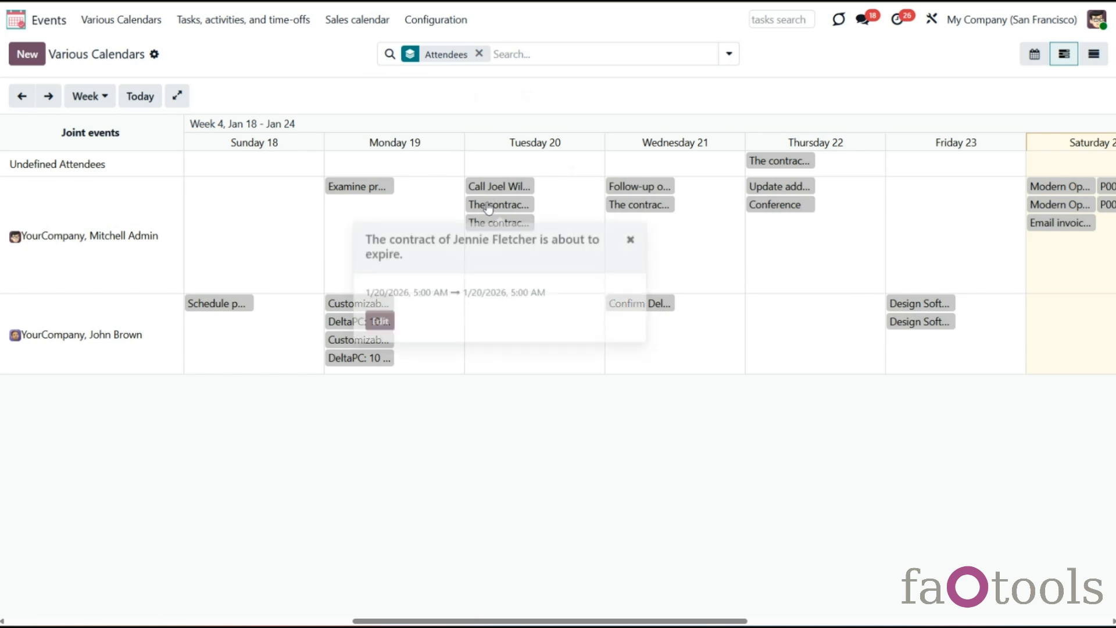
click(423, 411)
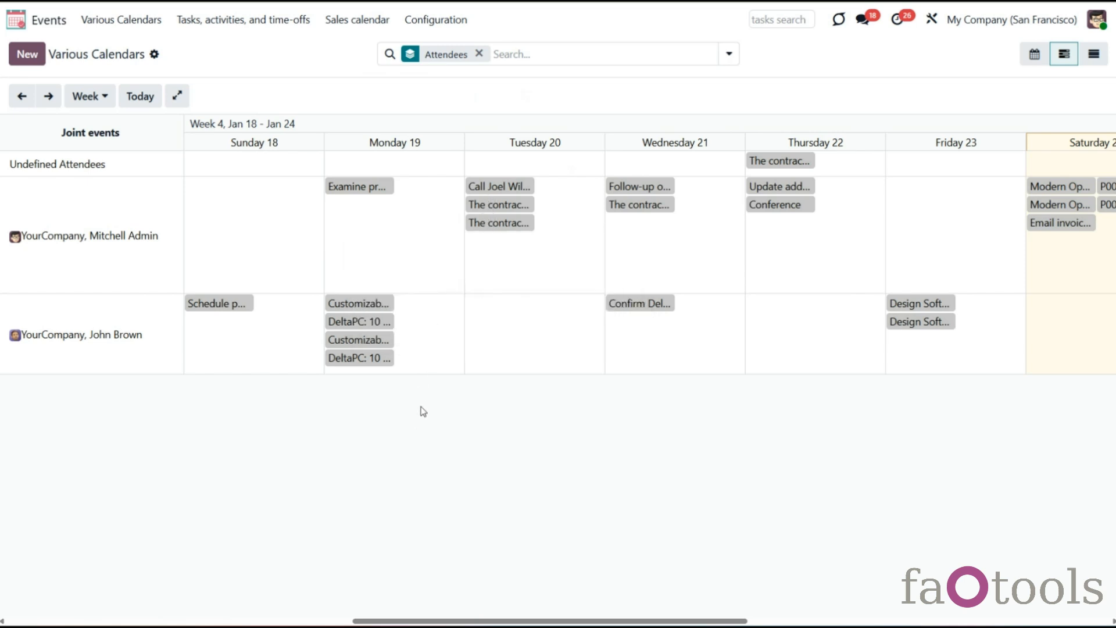
Filter the Gantt events by the contact azure and view the details of the Customizable Desk event on 19 January
click(660, 55)
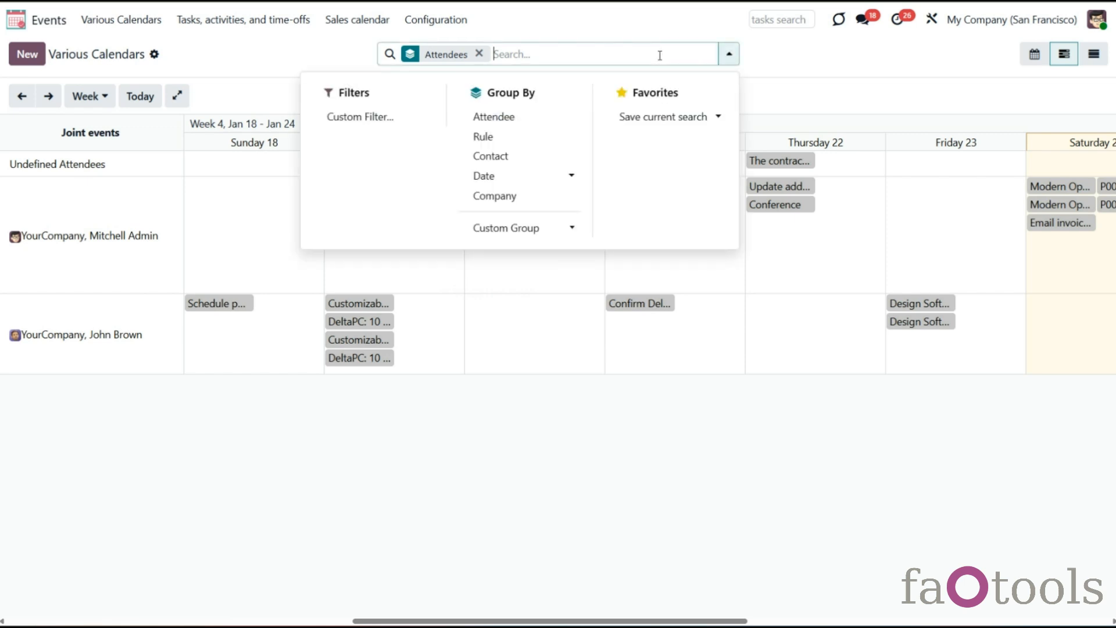
text(azure)
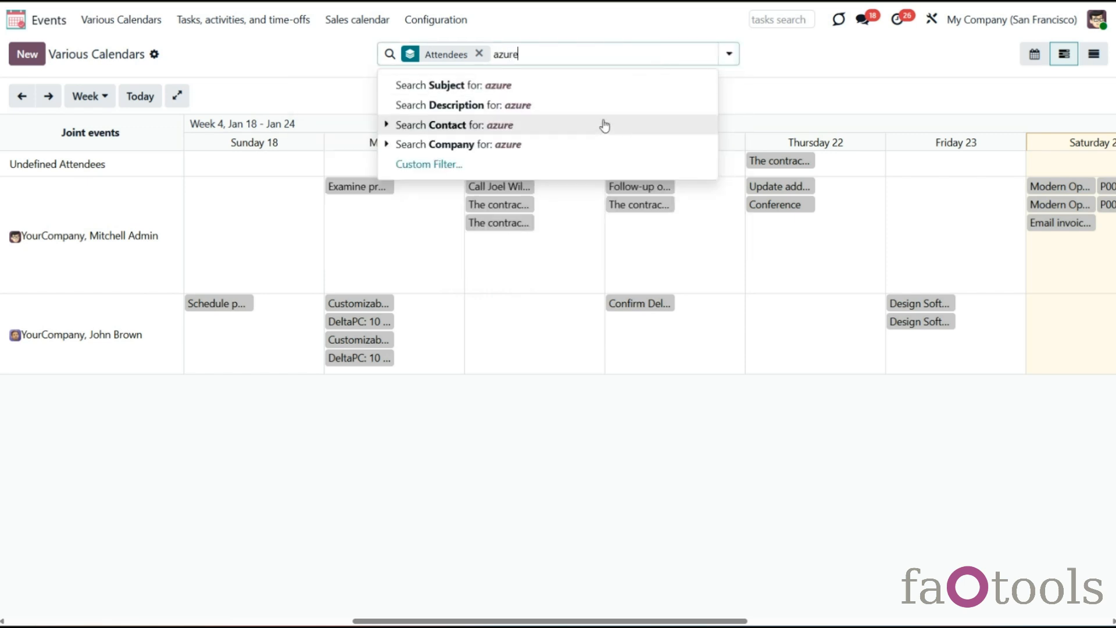
click(598, 125)
click(373, 187)
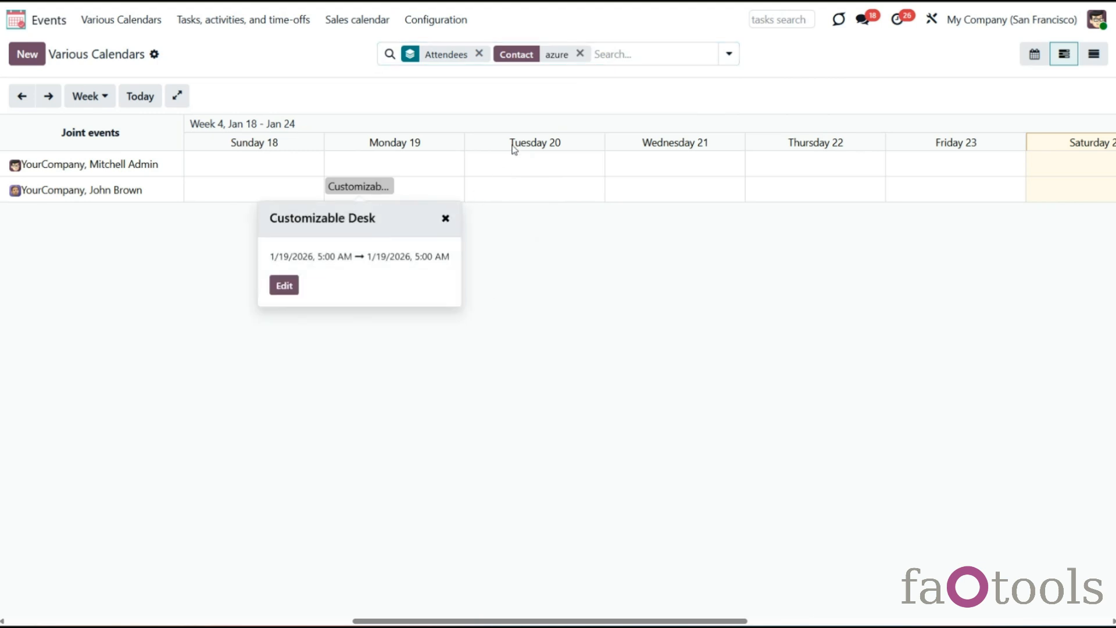
Clear the contact filter and the default grouping, and group the Gantt events by Attendee, Contact, and Rule
click(580, 53)
click(479, 54)
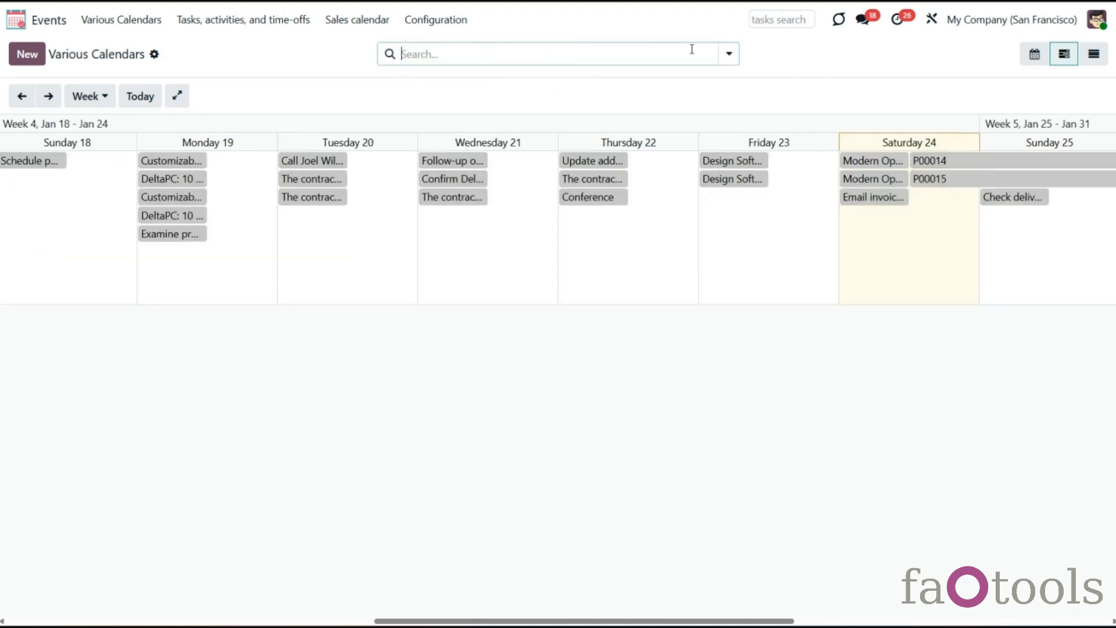
click(729, 54)
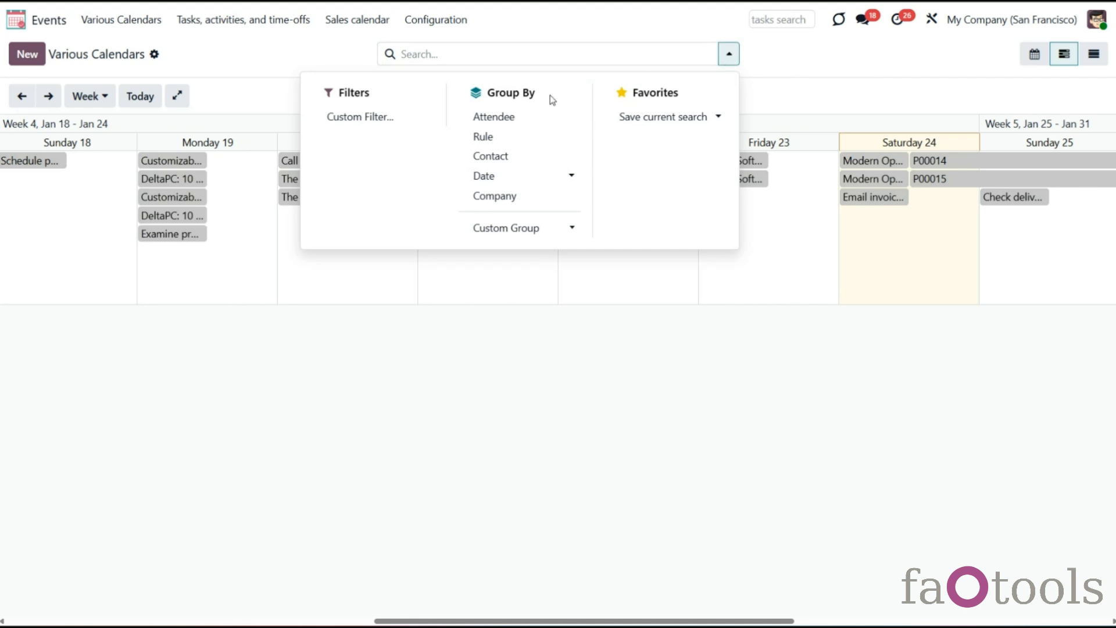
click(527, 116)
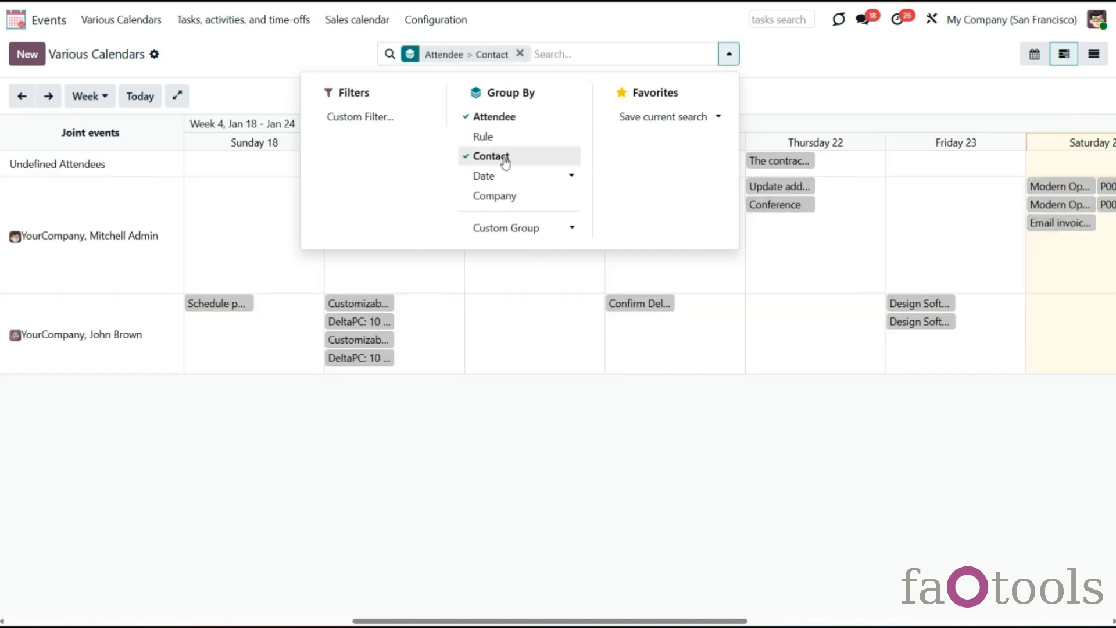
click(504, 158)
click(490, 139)
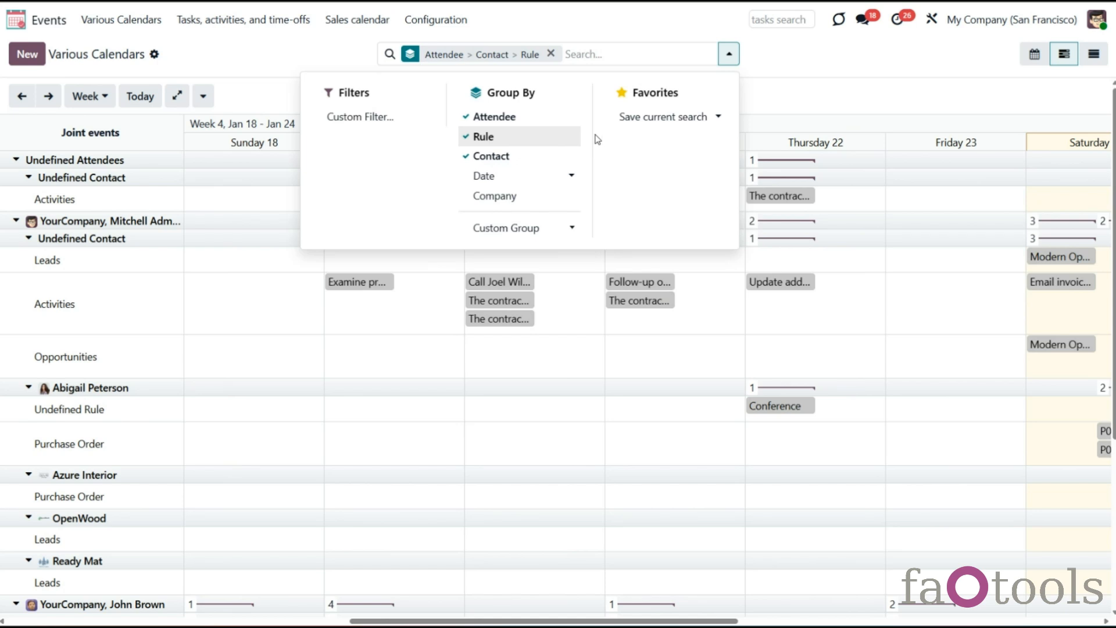
Replace the current grouping of the Gantt events with Rule followed by Attendee
click(550, 54)
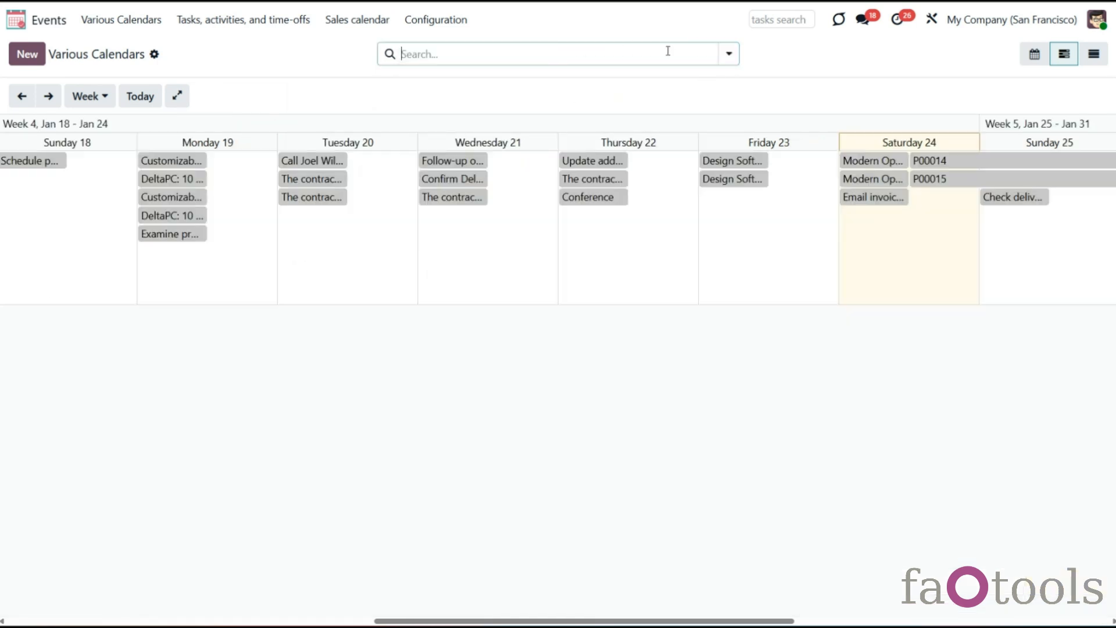
click(729, 53)
click(524, 137)
click(494, 116)
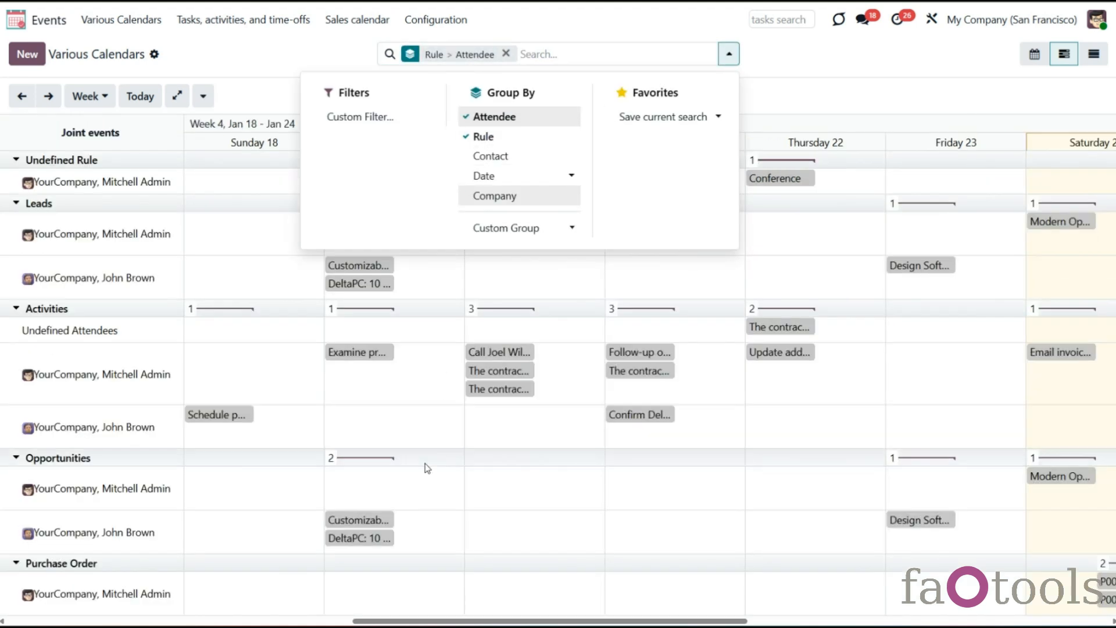
click(804, 99)
Open the DeltaPC: 10 Computer Desks lead event of 19 January, examine its date and alarm fields, and close it
click(363, 285)
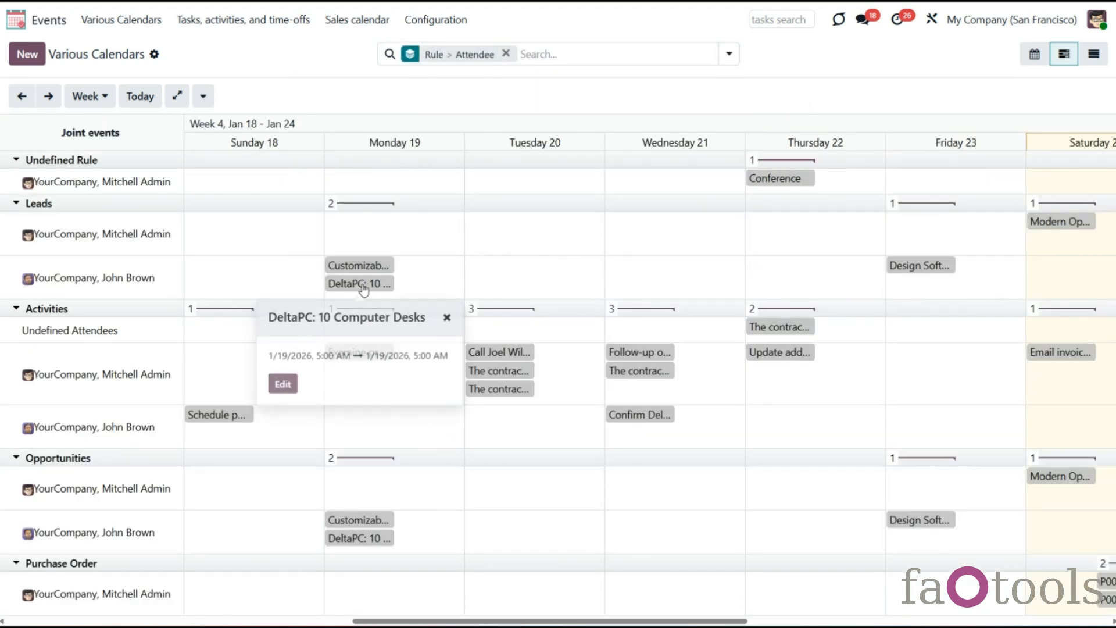
click(283, 383)
click(364, 157)
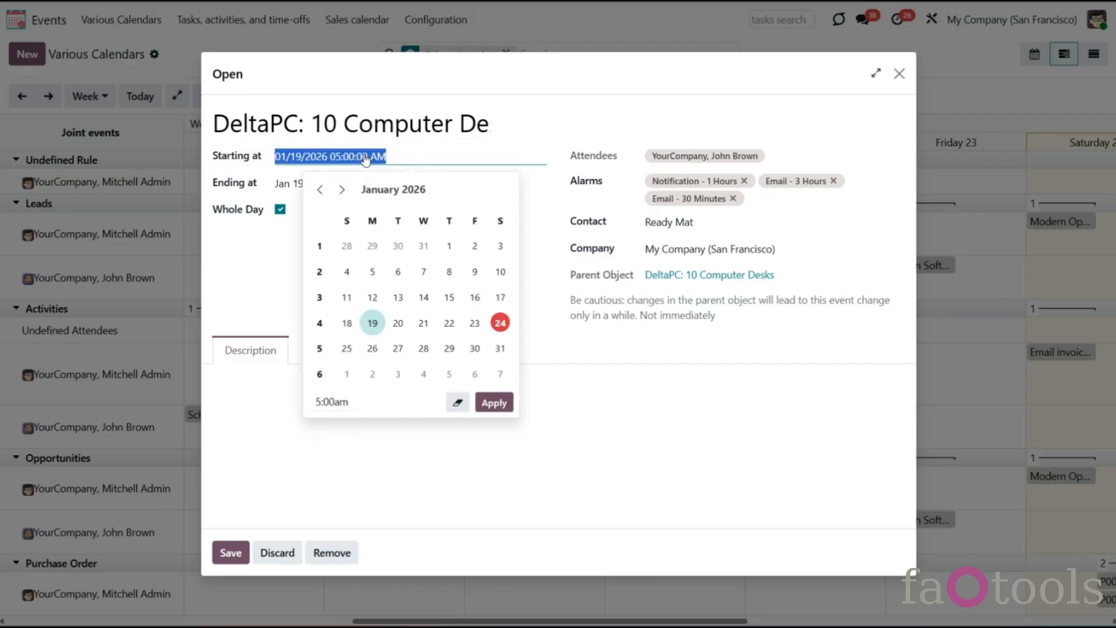
click(288, 188)
click(542, 218)
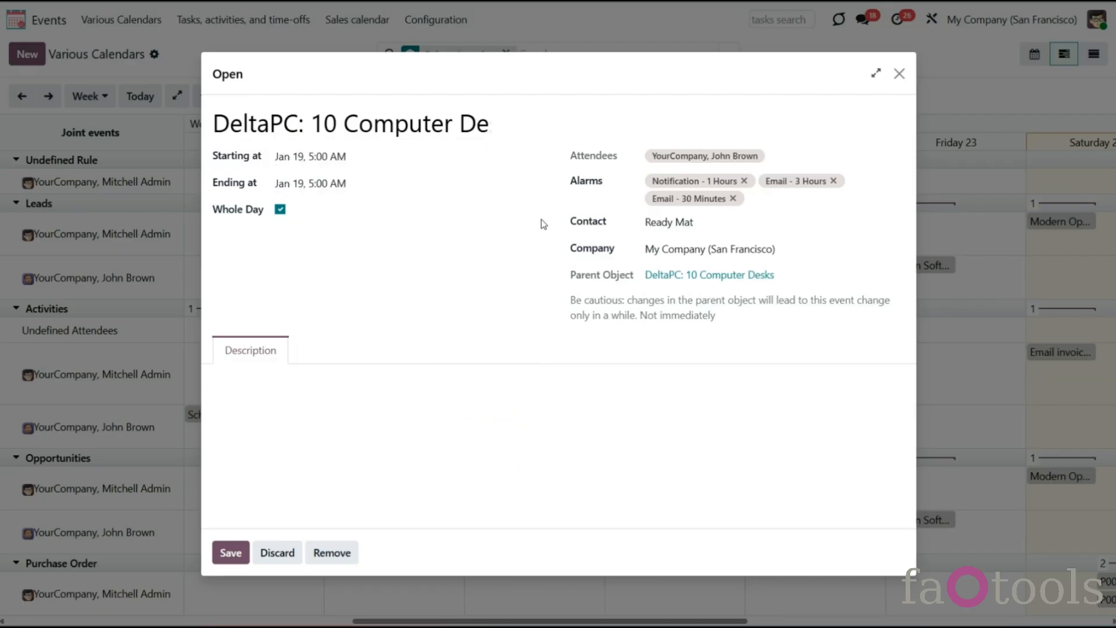
click(803, 199)
click(803, 199)
click(898, 75)
Close a blank new event started on 20 January, and reschedule the Follow-up on payment activity from 21 to 23 January
click(547, 281)
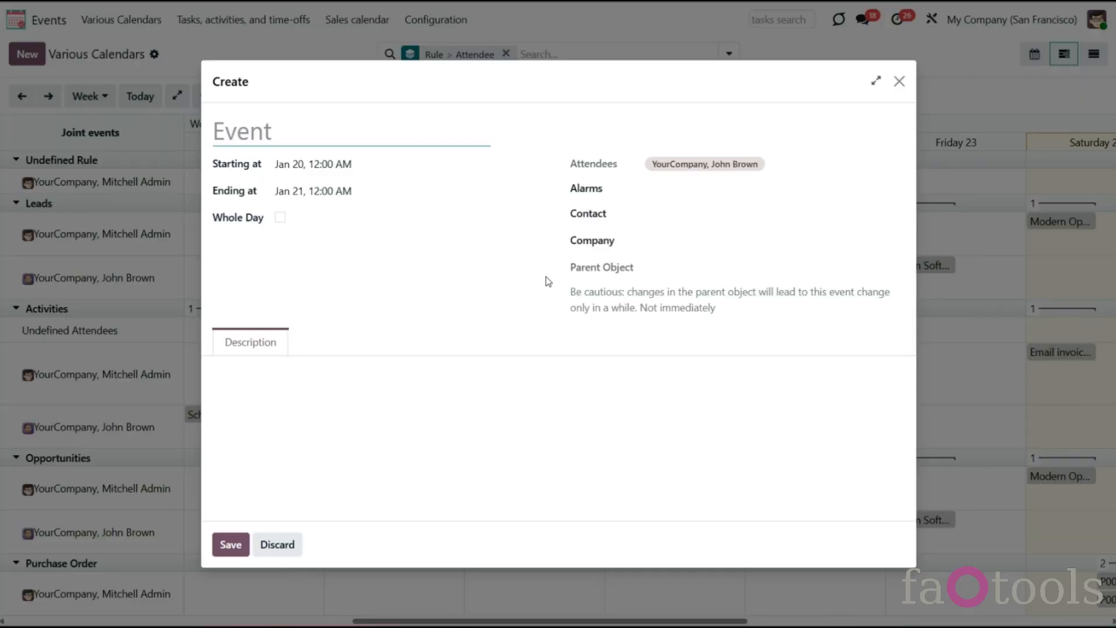
click(899, 82)
drag(639, 362, 916, 375)
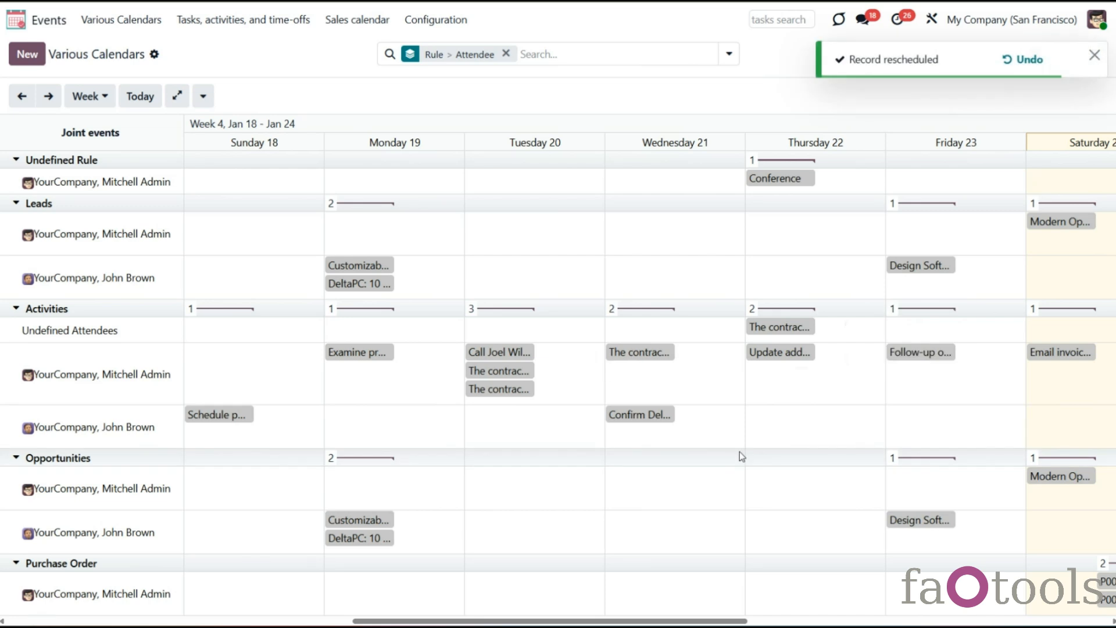
Try to remove the contract expiry activity event on Wednesday 21 January from its edit form
click(638, 355)
click(519, 466)
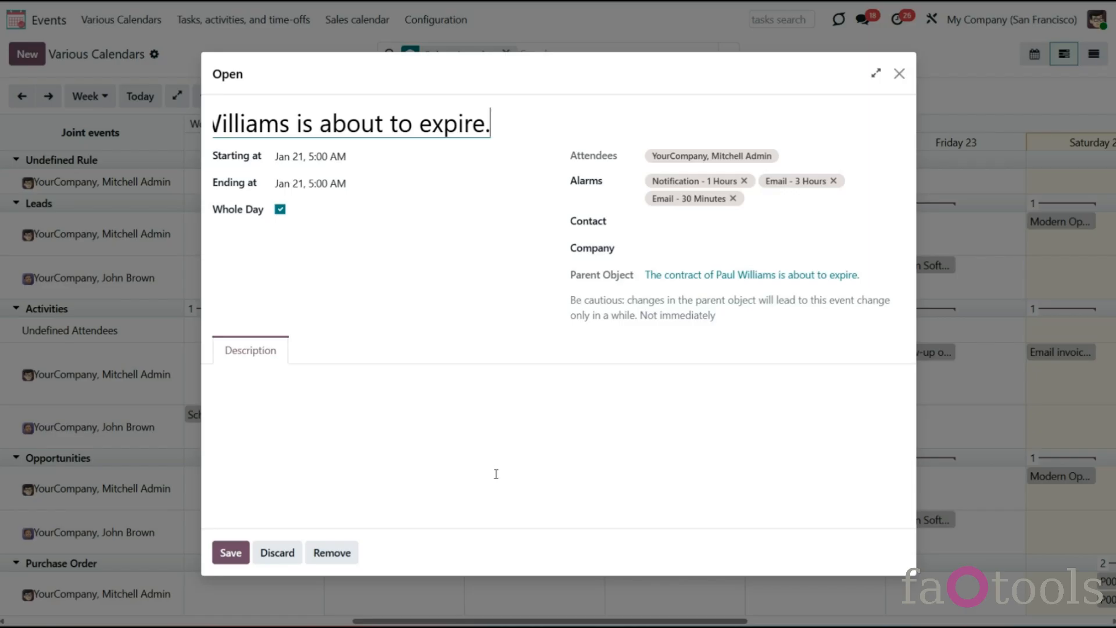
click(329, 552)
click(365, 388)
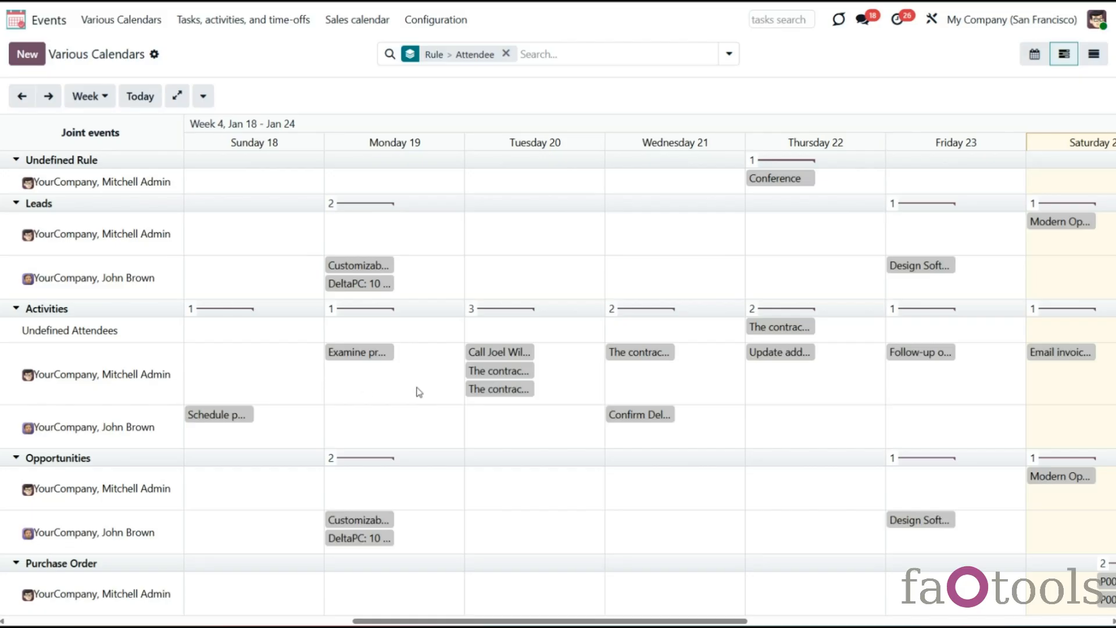